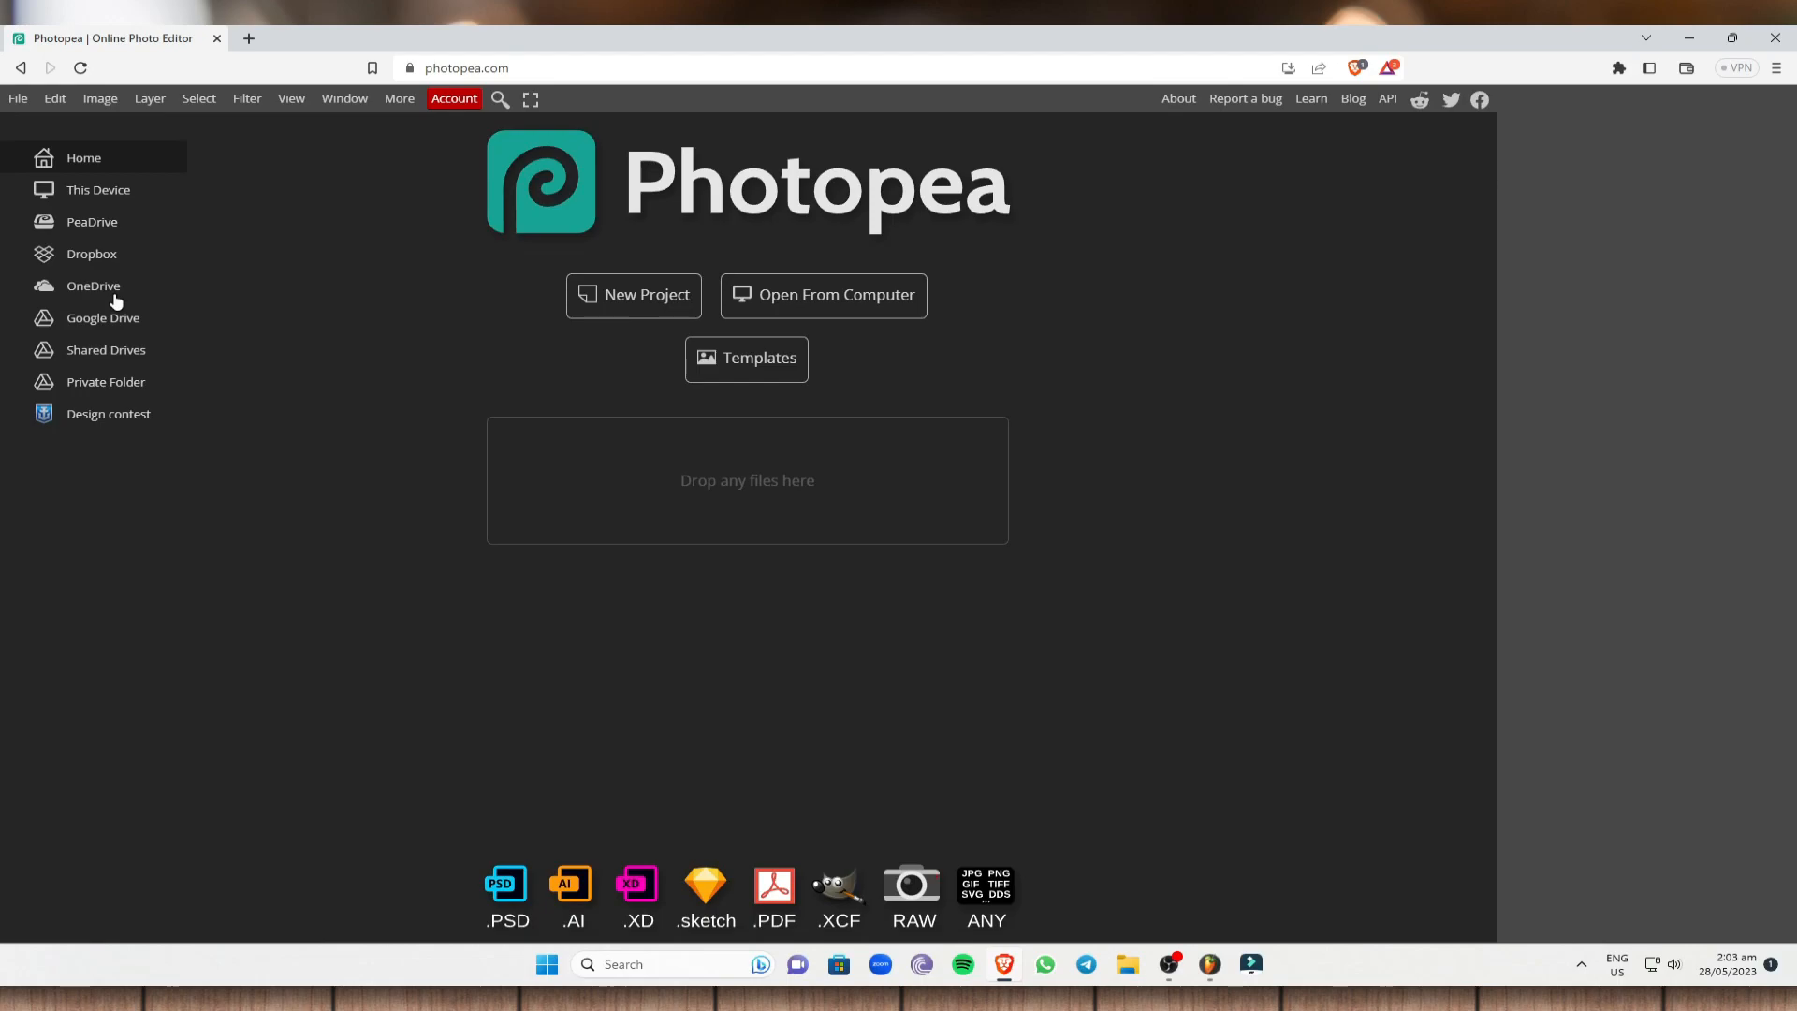
{"action": "left_click", "coordinate": [104, 191]}
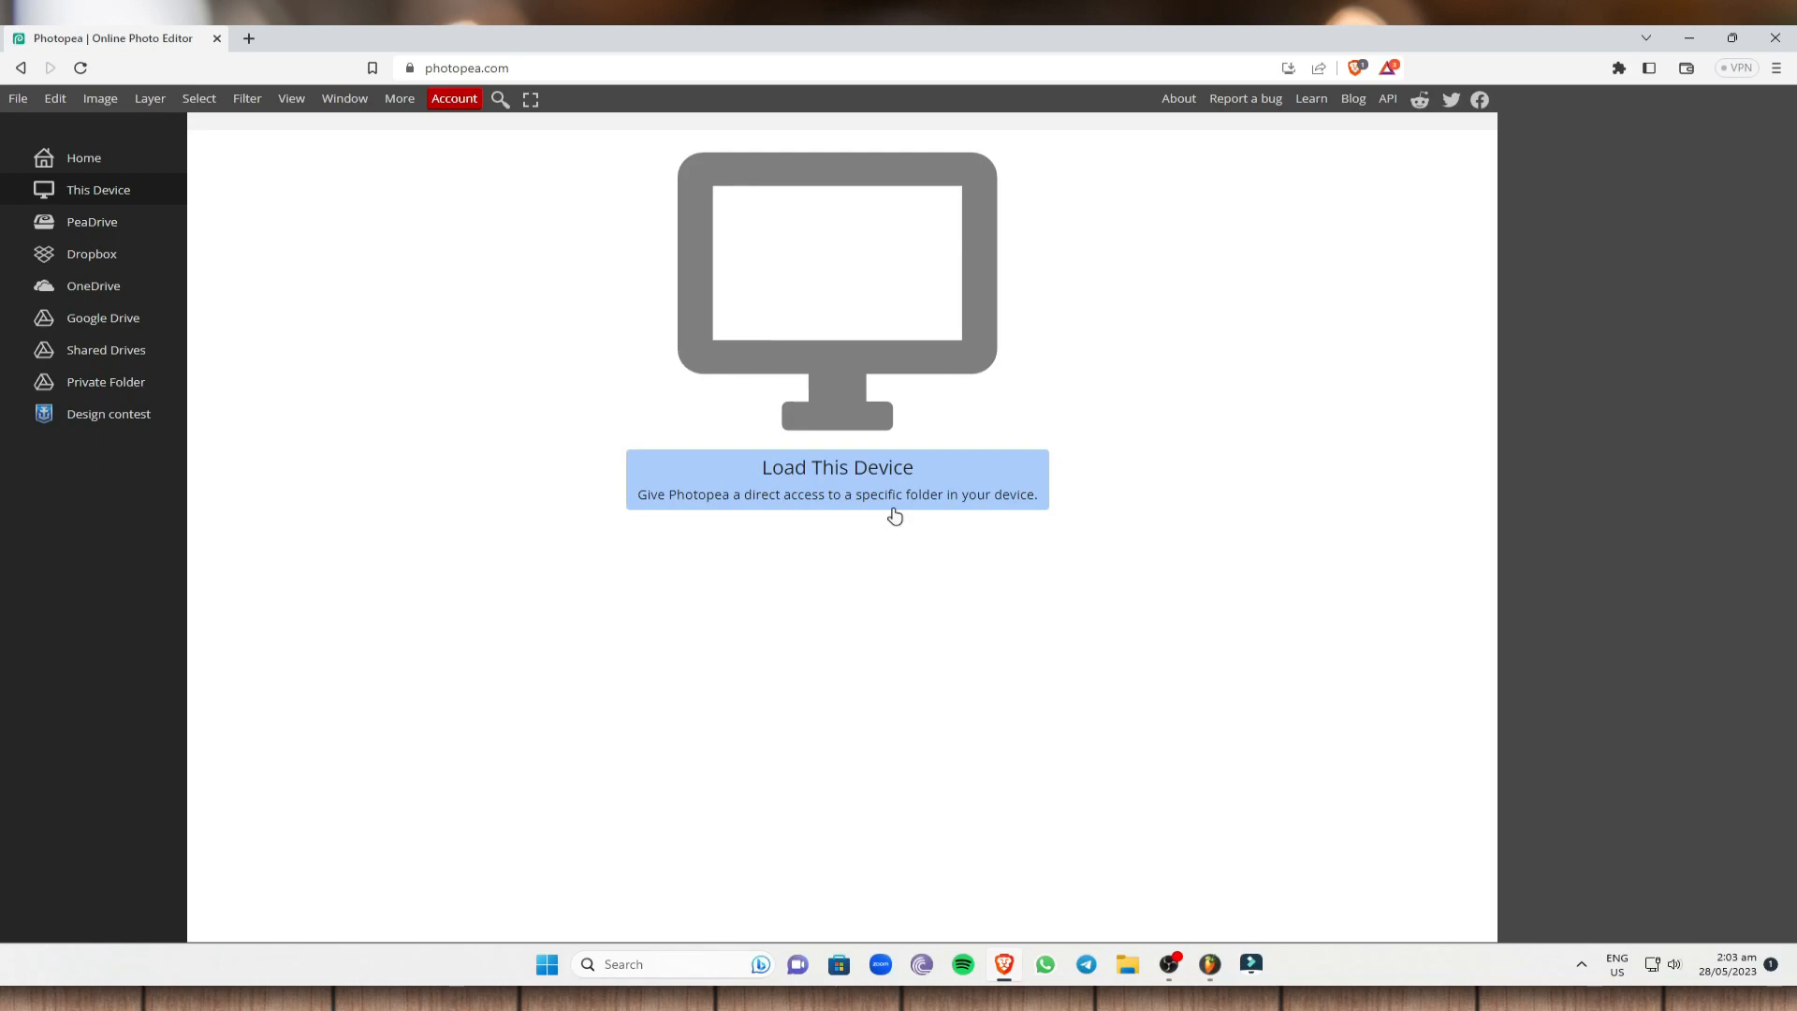
{"action": "left_click", "coordinate": [800, 472]}
{"action": "left_click", "coordinate": [84, 161]}
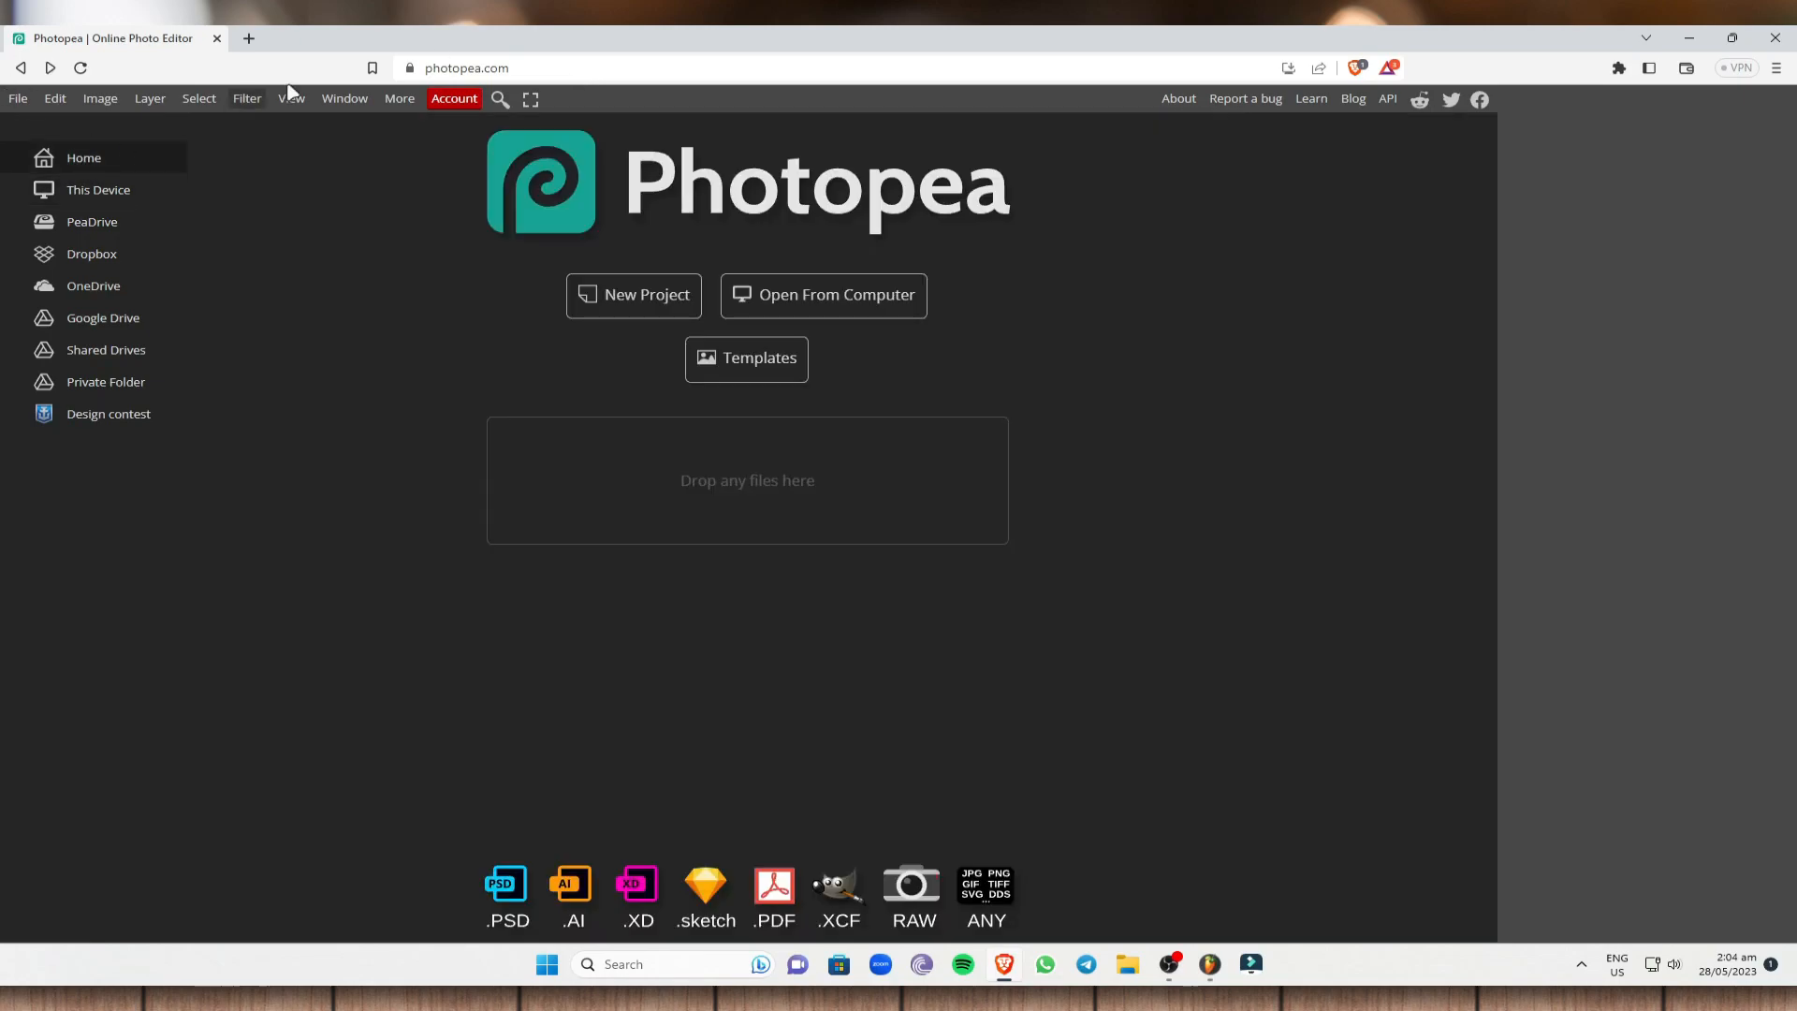
- Start a new project and name it Project 1
{"action": "left_click", "coordinate": [643, 293]}
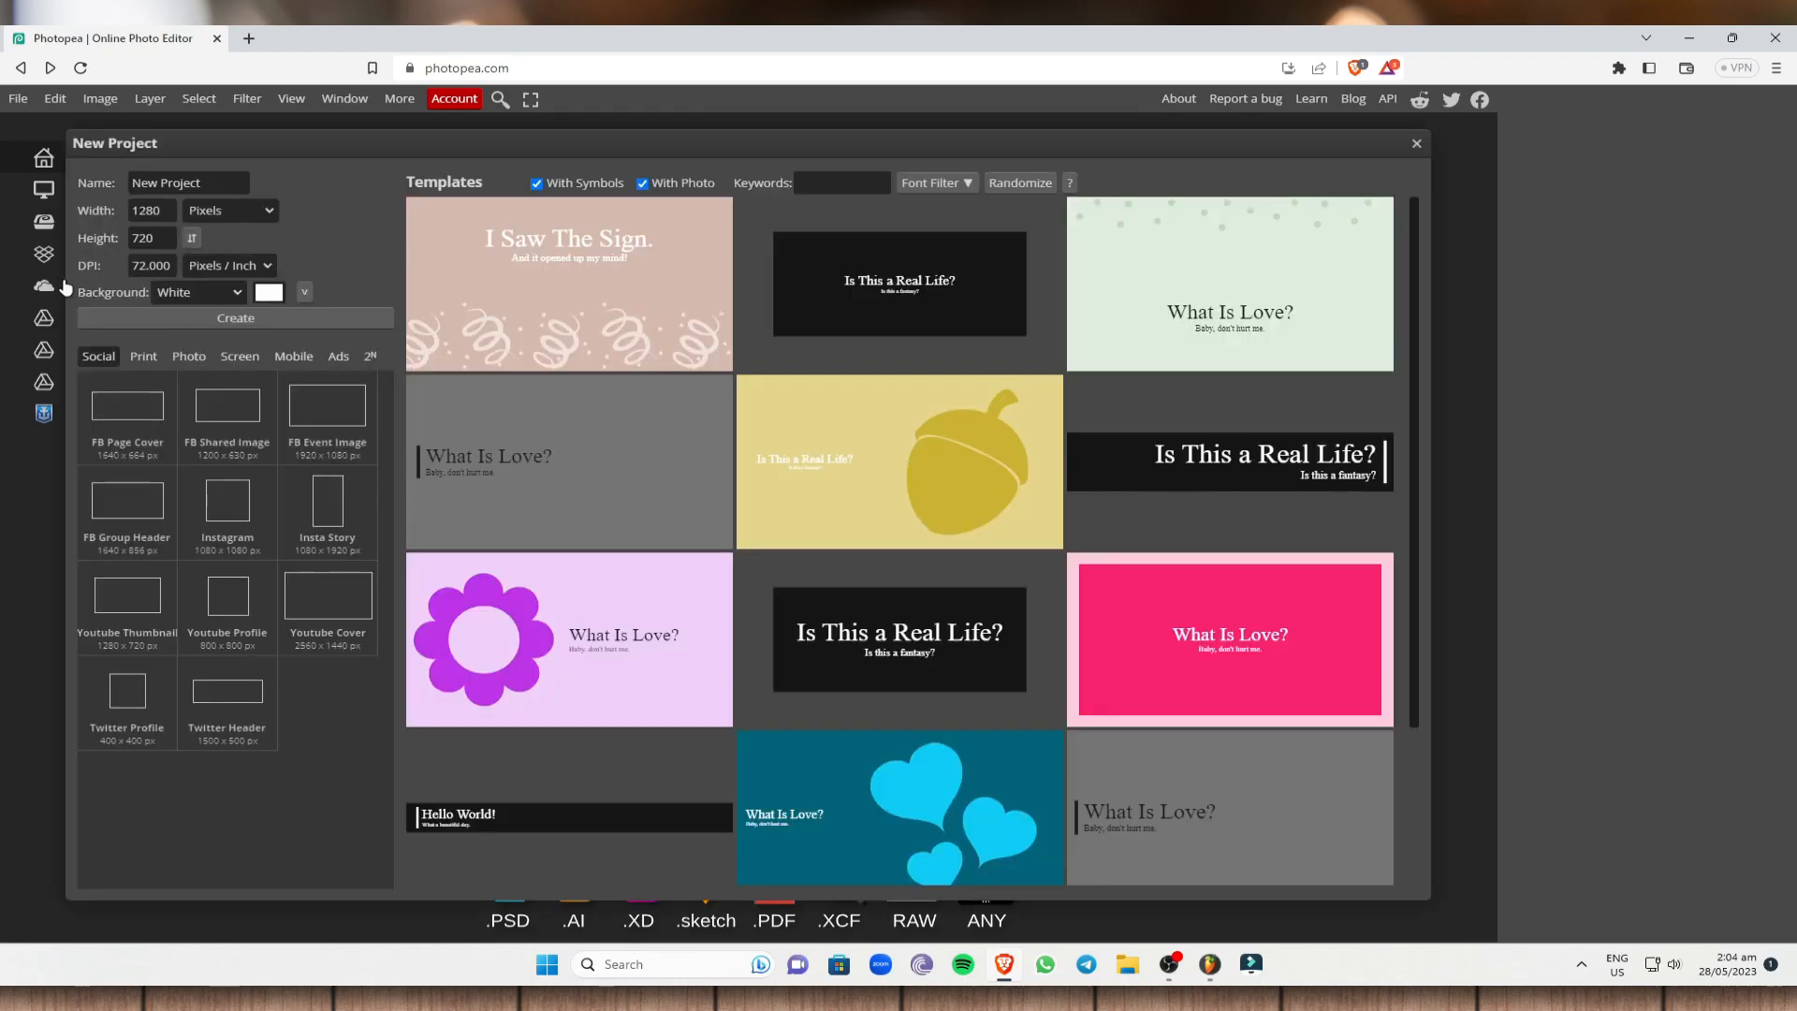
{"action": "left_click", "coordinate": [190, 178]}
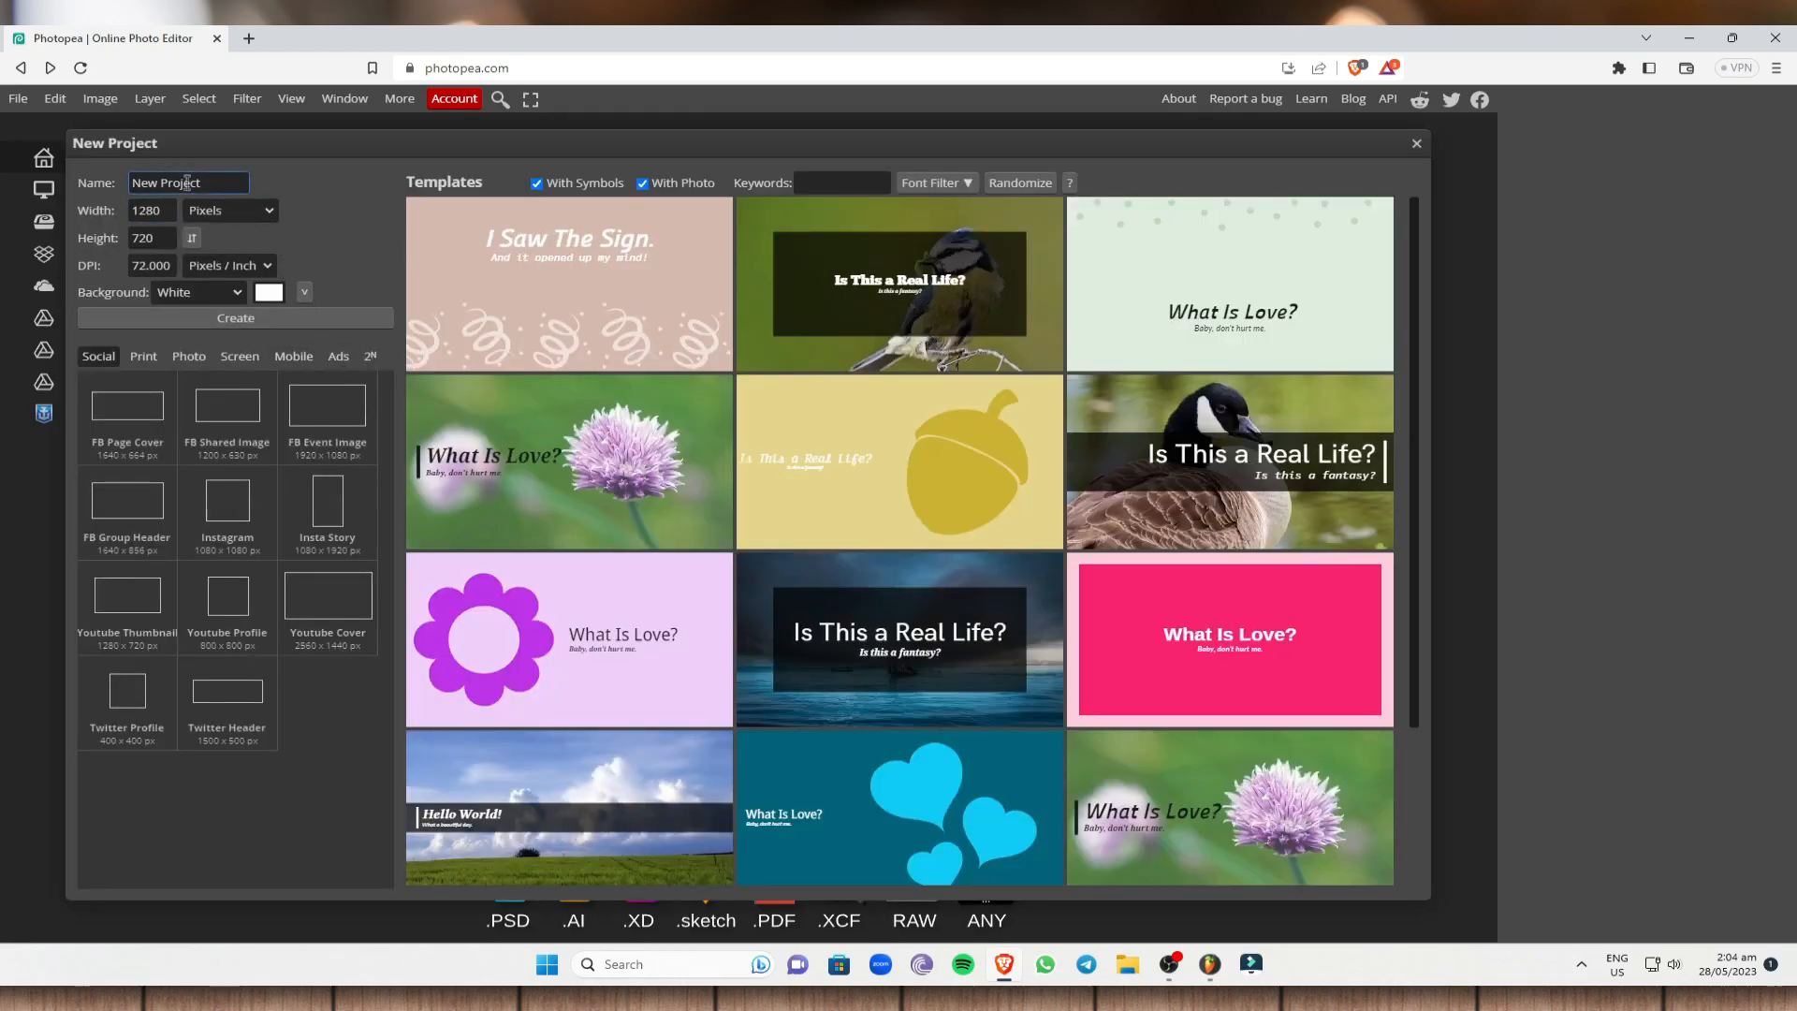
{"action": "left_click_drag", "start_coordinate": [369, 144], "coordinate": [377, 138]}
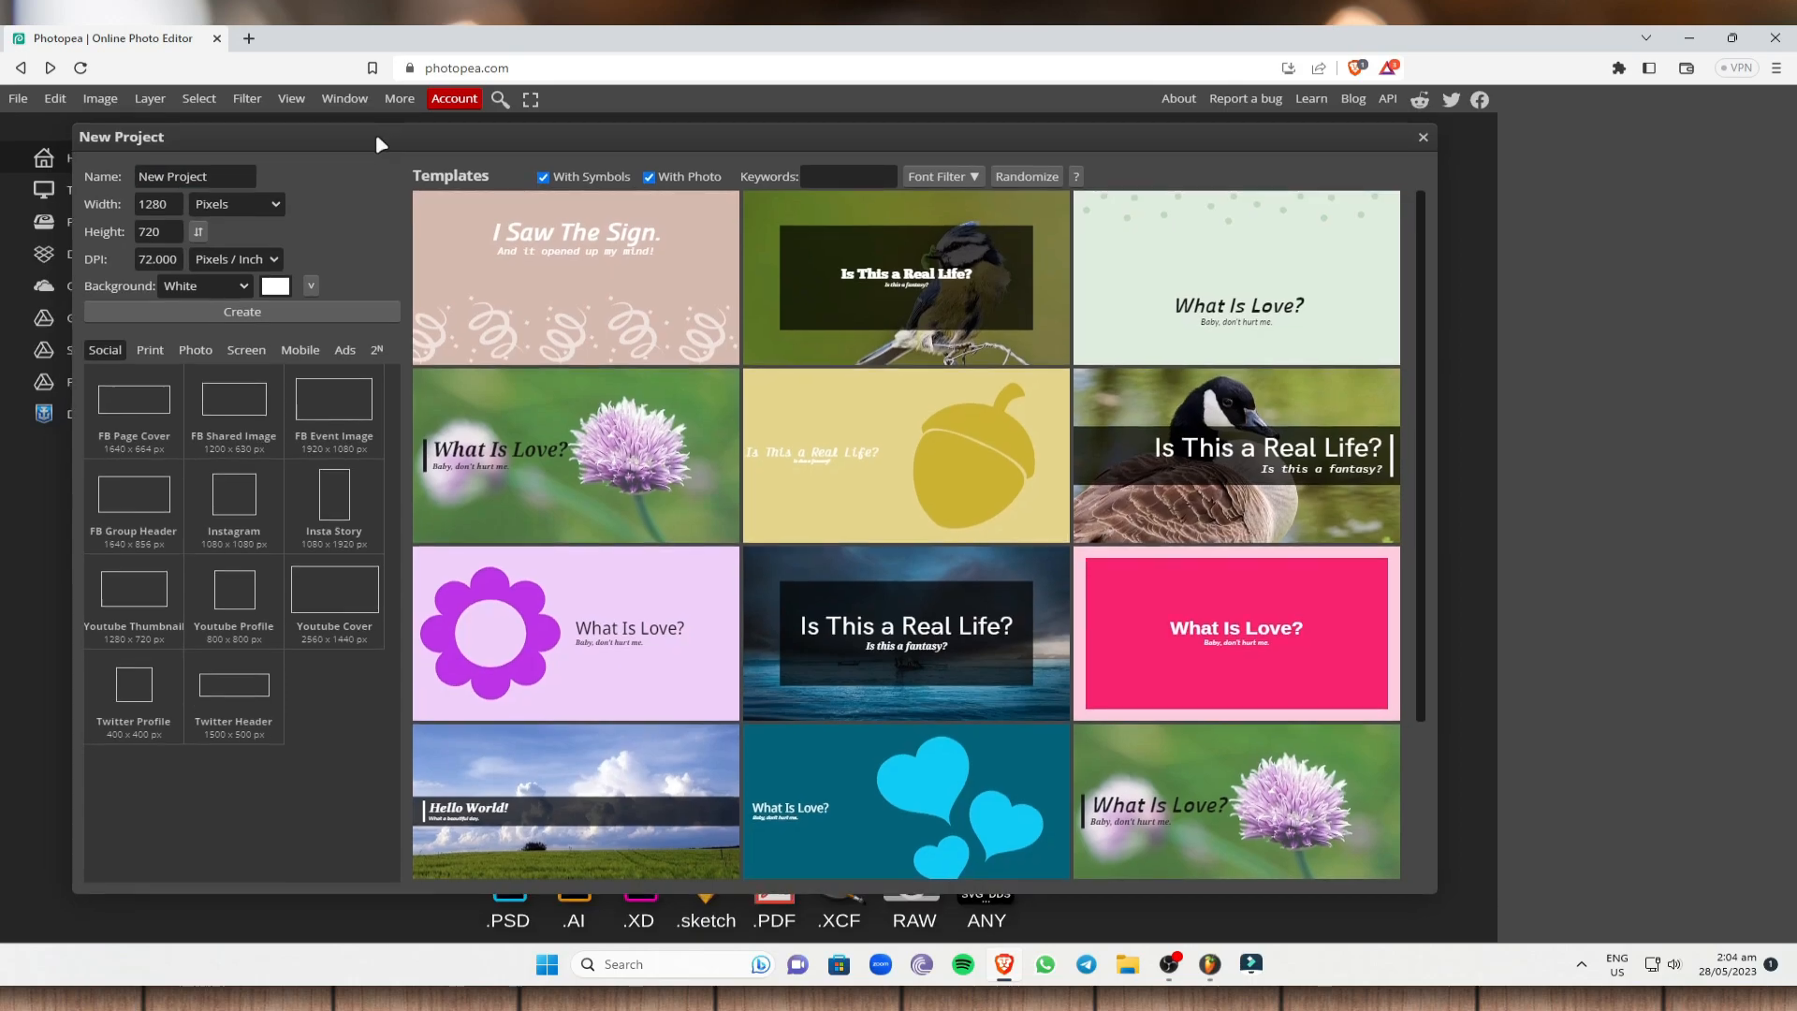
{"action": "triple_click", "coordinate": [221, 174]}
{"action": "type", "text": "Photo"}
{"action": "key", "text": "BackSpace"}
{"action": "key", "text": "BackSpace"}
{"action": "key", "text": "BackSpace"}
{"action": "key", "text": "BackSpace"}
{"action": "type", "text": "roject 1"}
{"action": "left_click", "coordinate": [162, 232]}
{"action": "left_click", "coordinate": [266, 204]}
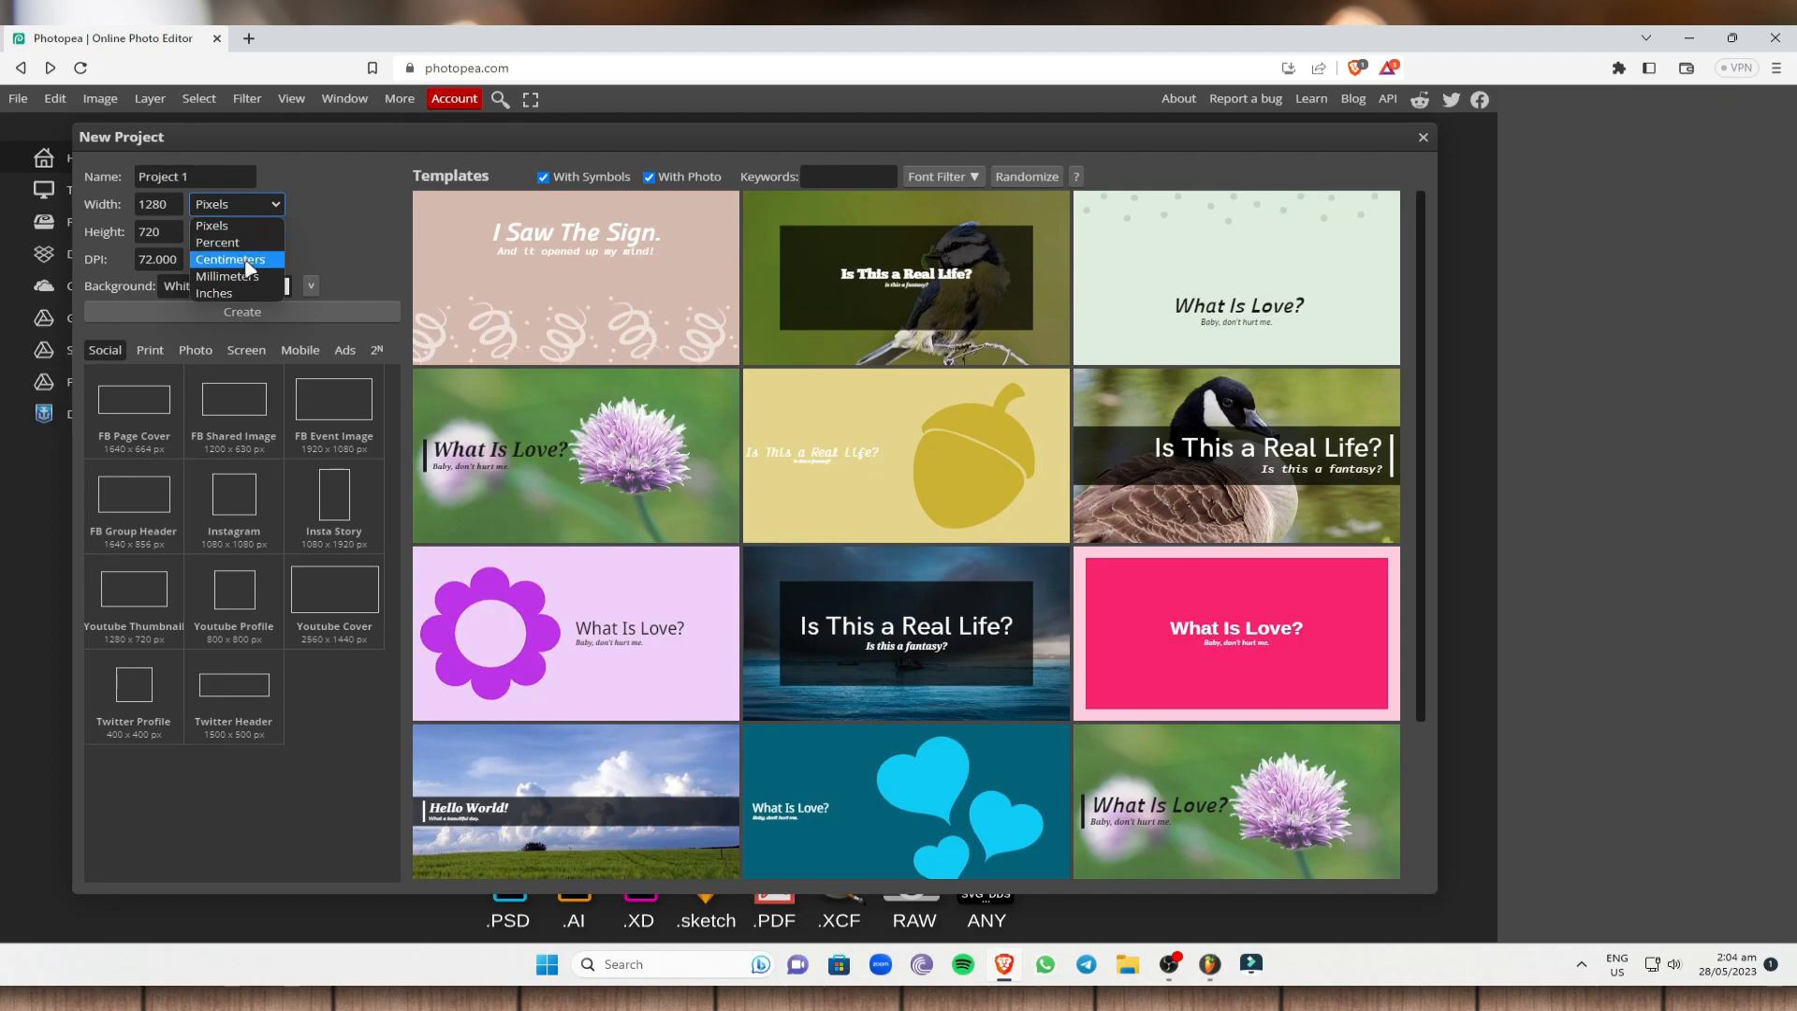
{"action": "left_click", "coordinate": [367, 234]}
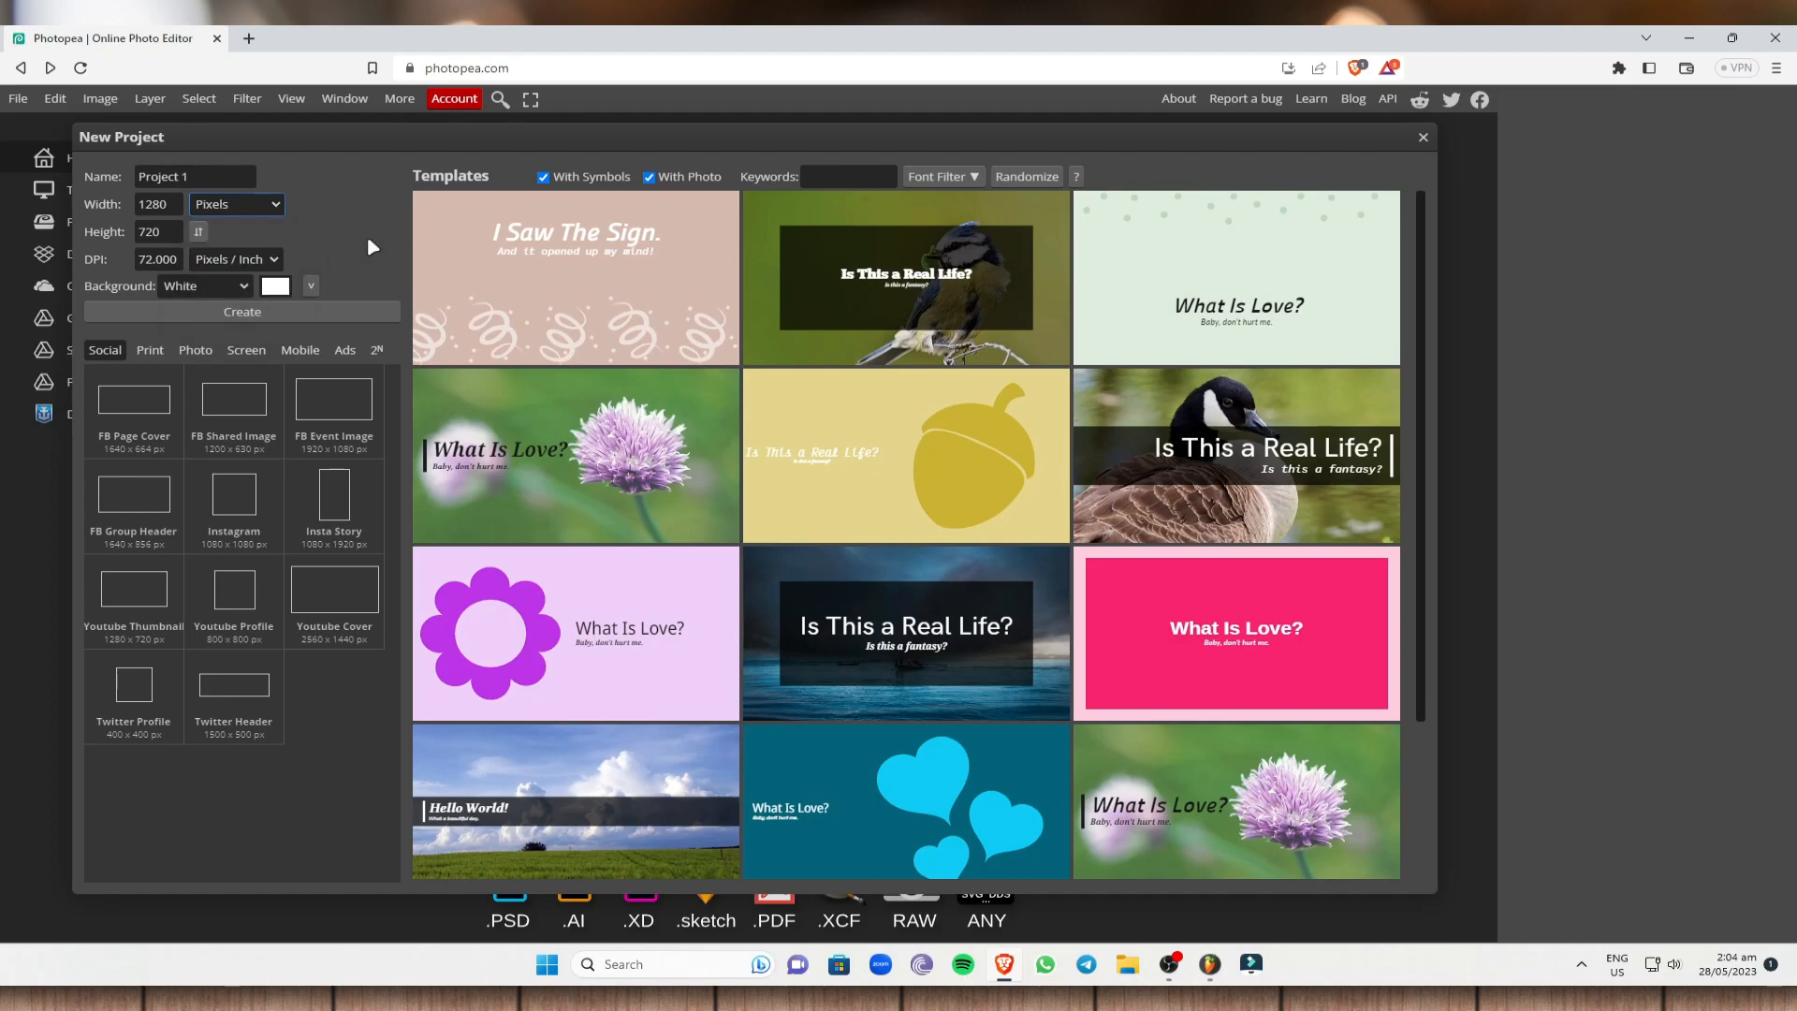
{"action": "left_click", "coordinate": [175, 232]}
{"action": "left_click", "coordinate": [265, 262]}
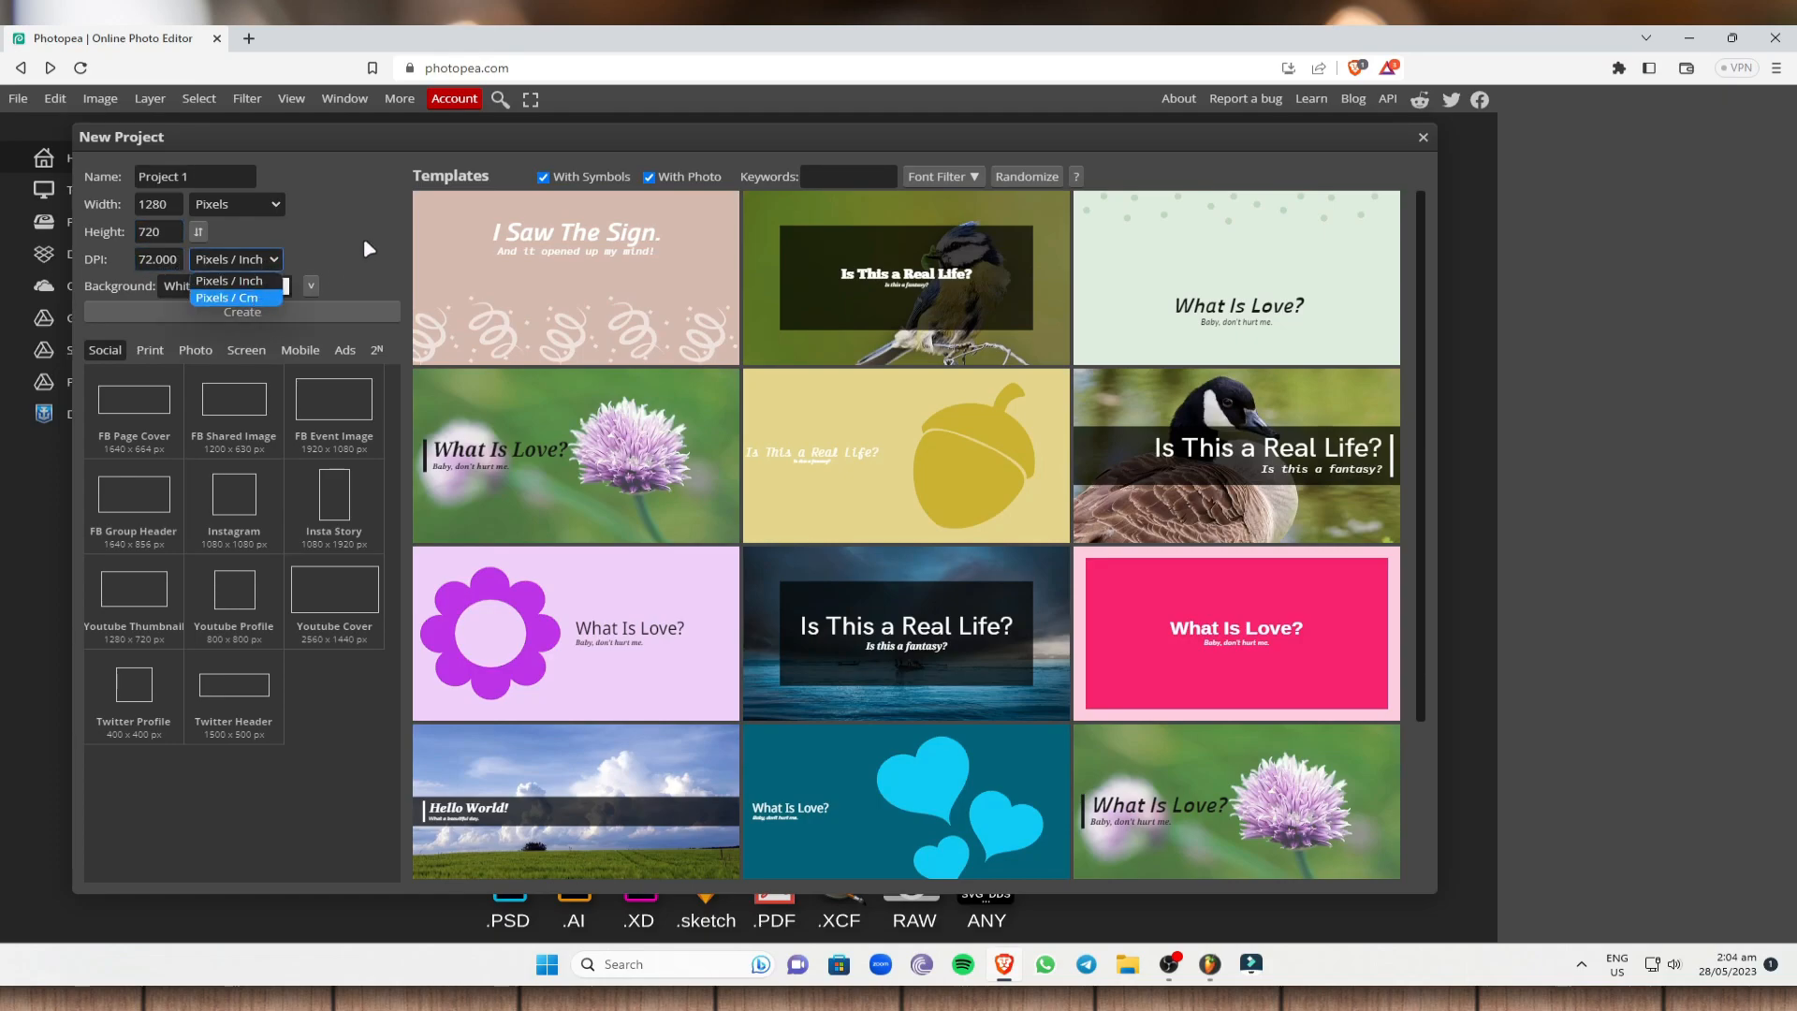
{"action": "left_click", "coordinate": [374, 214]}
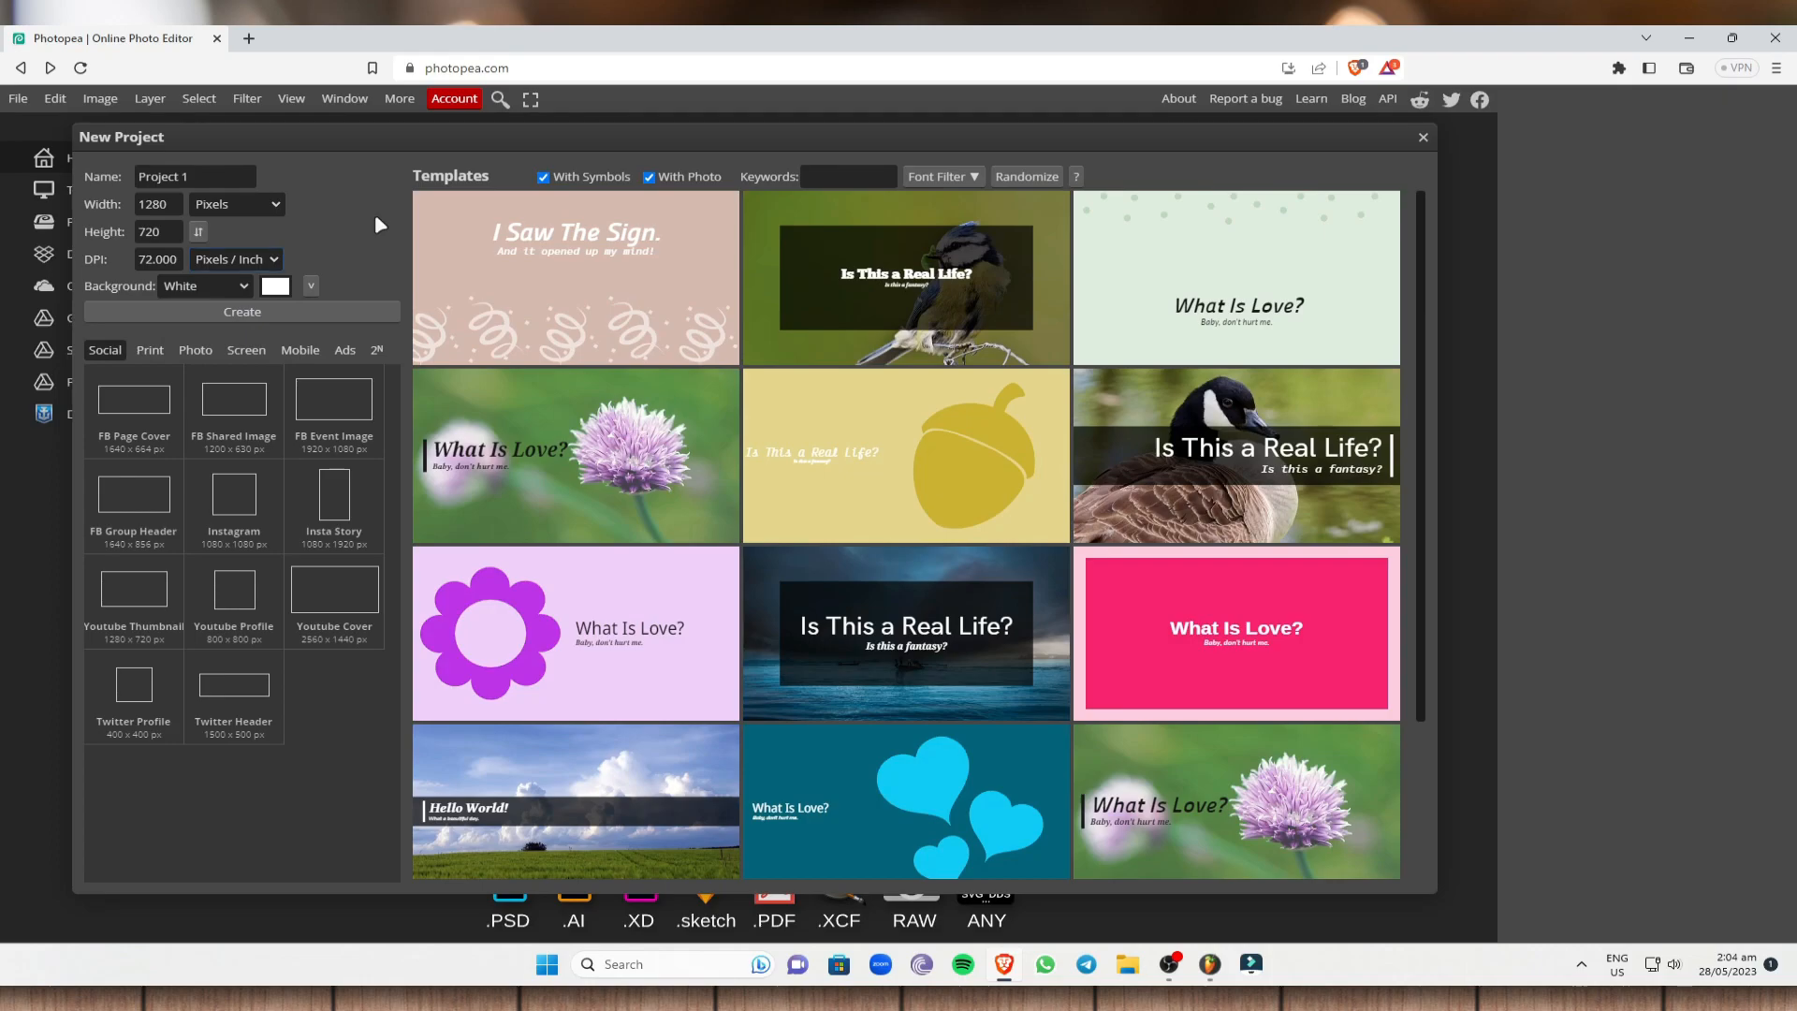
- Set the project background to Transparent, look at the print size presets, and create the project
{"action": "left_click", "coordinate": [244, 287]}
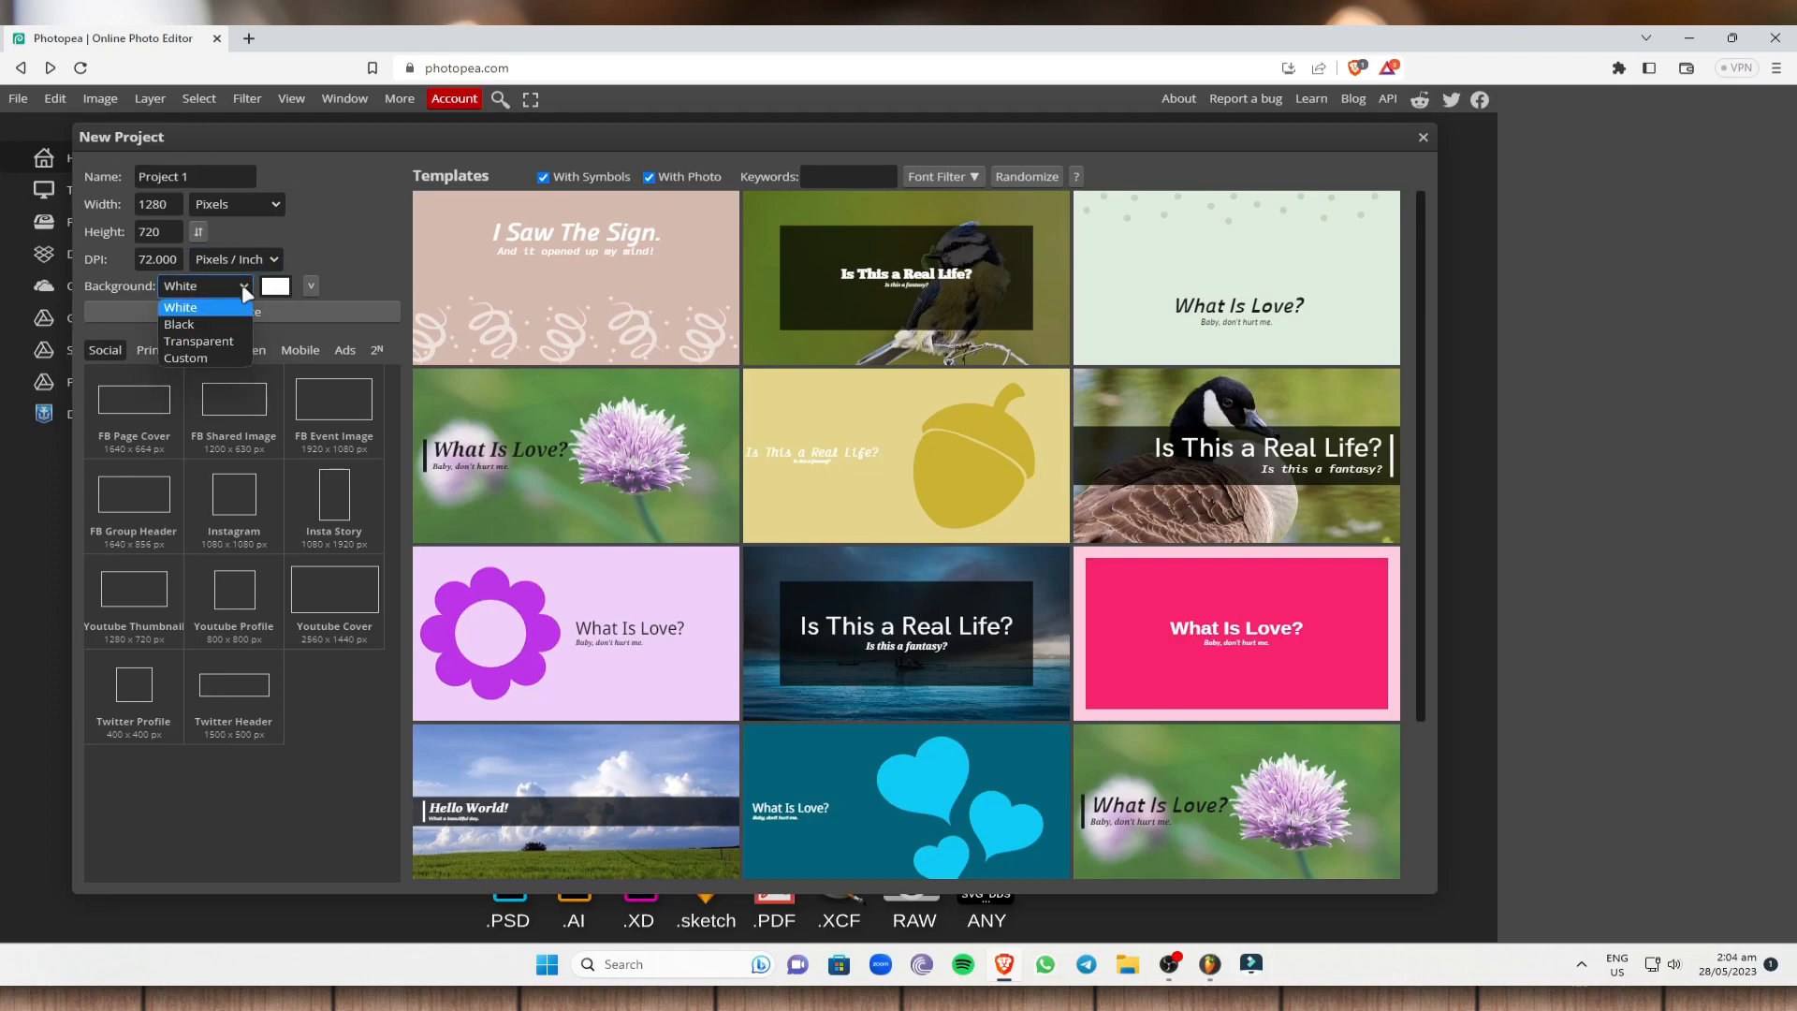
{"action": "left_click", "coordinate": [215, 342]}
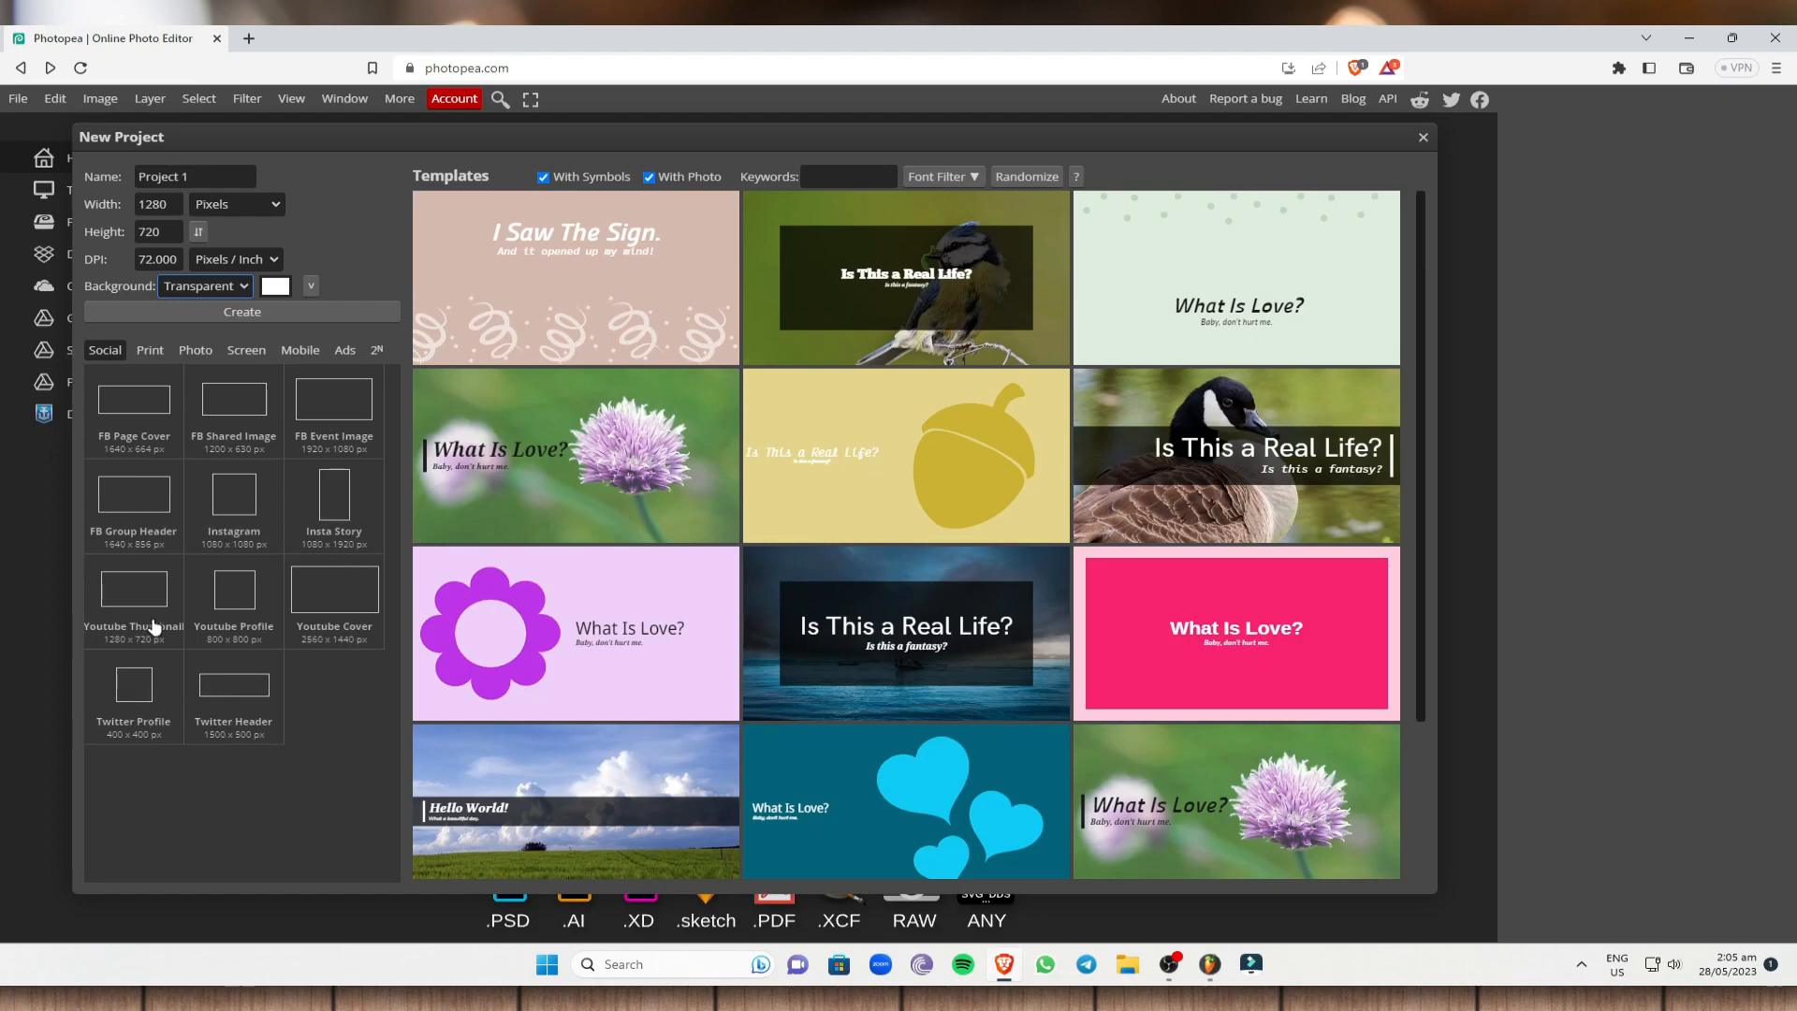
{"action": "left_click", "coordinate": [153, 353]}
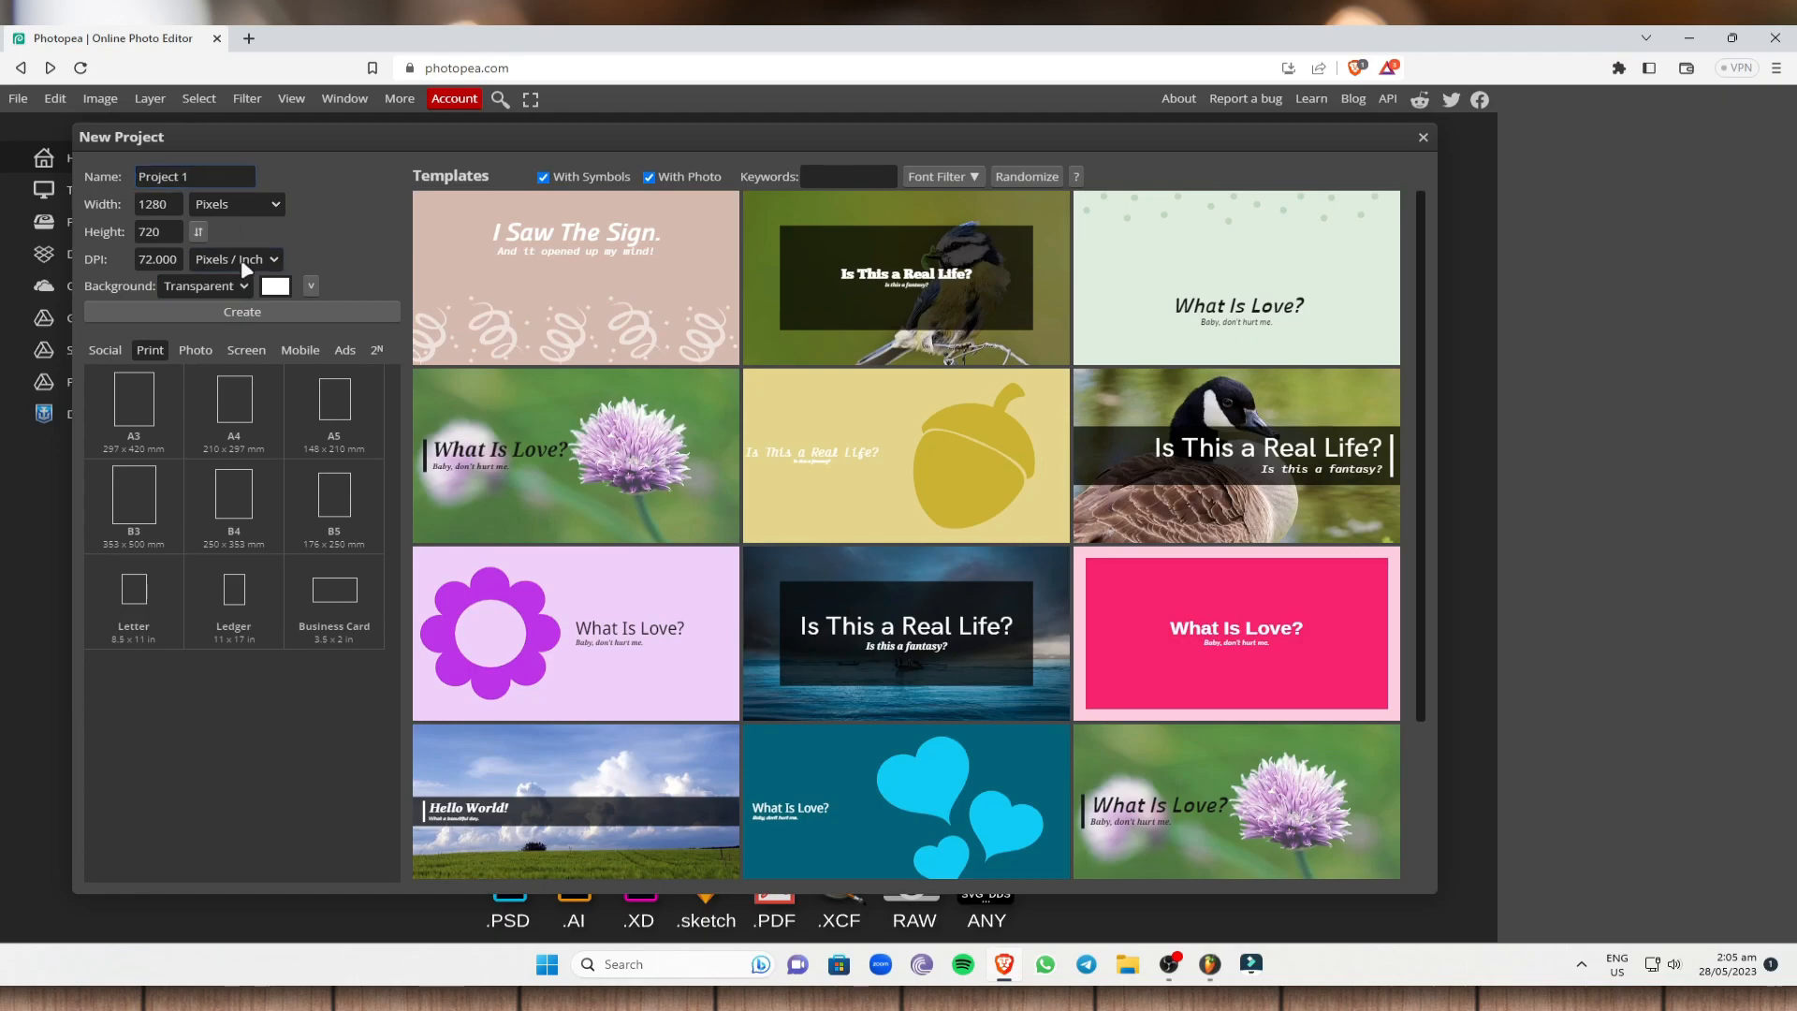
{"action": "left_click", "coordinate": [255, 311]}
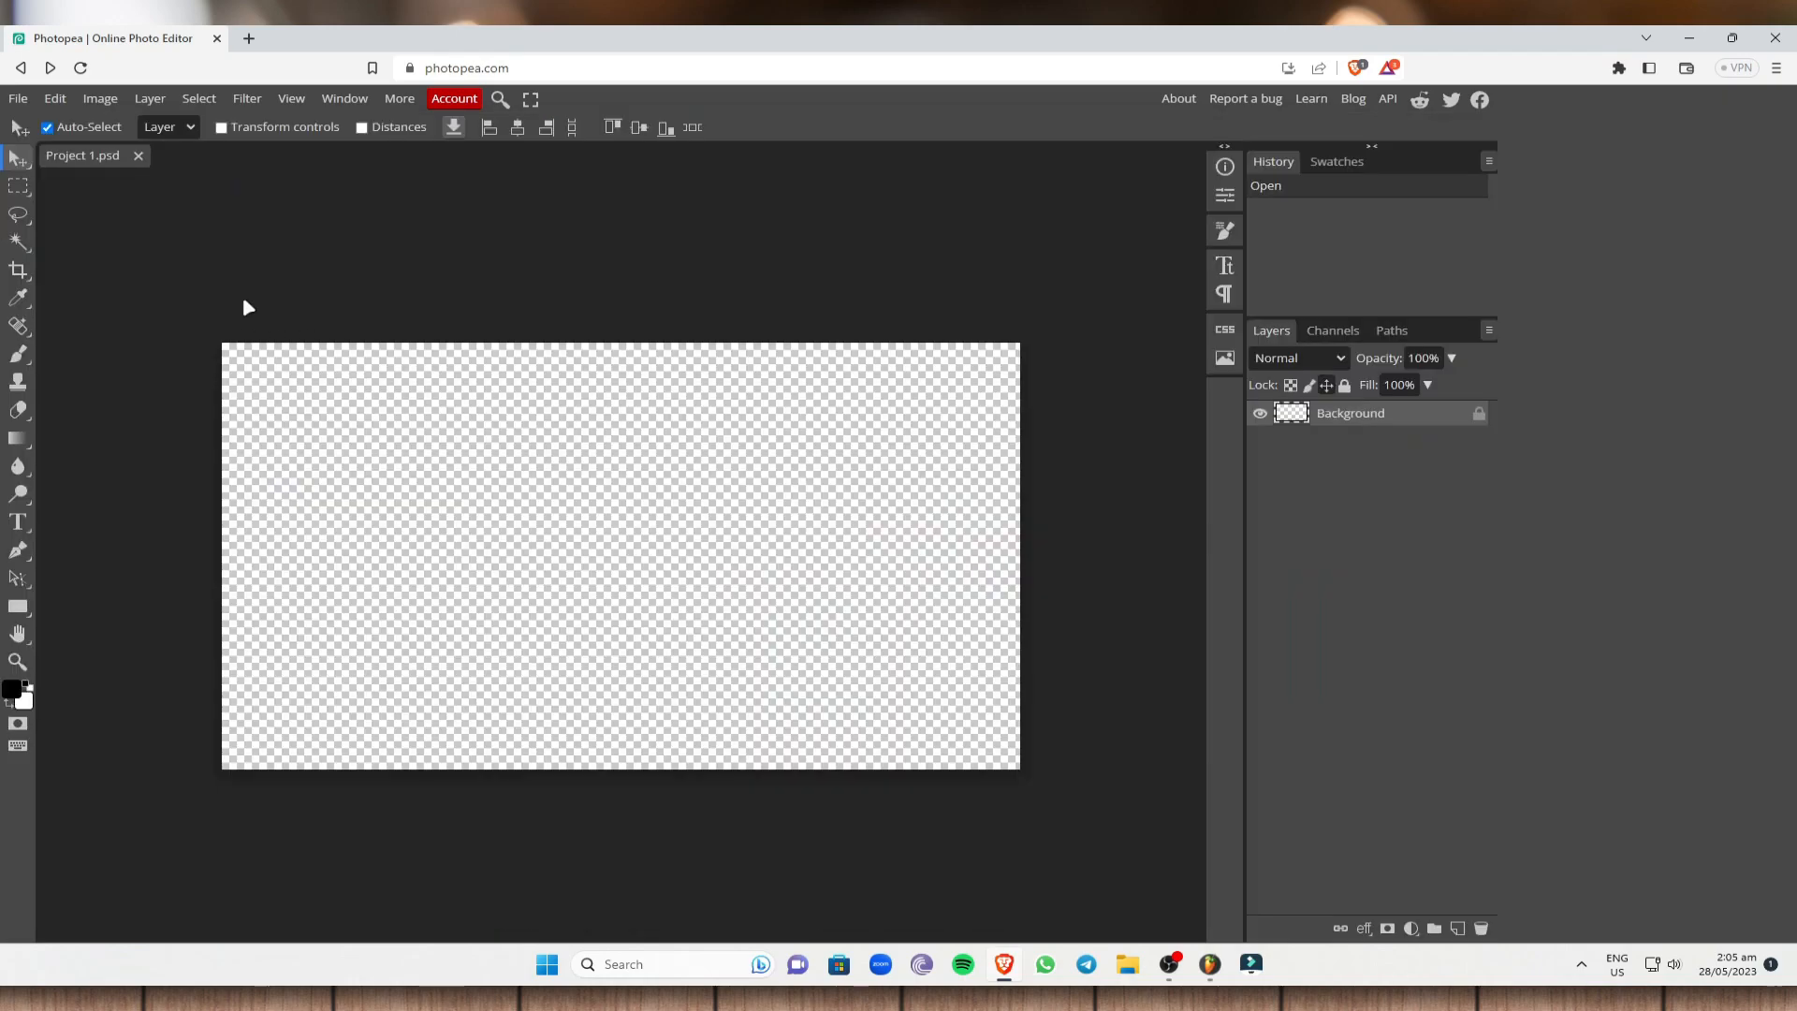
{"action": "scroll", "coordinate": [998, 272], "scroll_direction": "down", "scroll_amount": 3}
{"action": "scroll", "coordinate": [993, 272], "scroll_direction": "up", "scroll_amount": 3}
{"action": "left_click", "coordinate": [29, 192]}
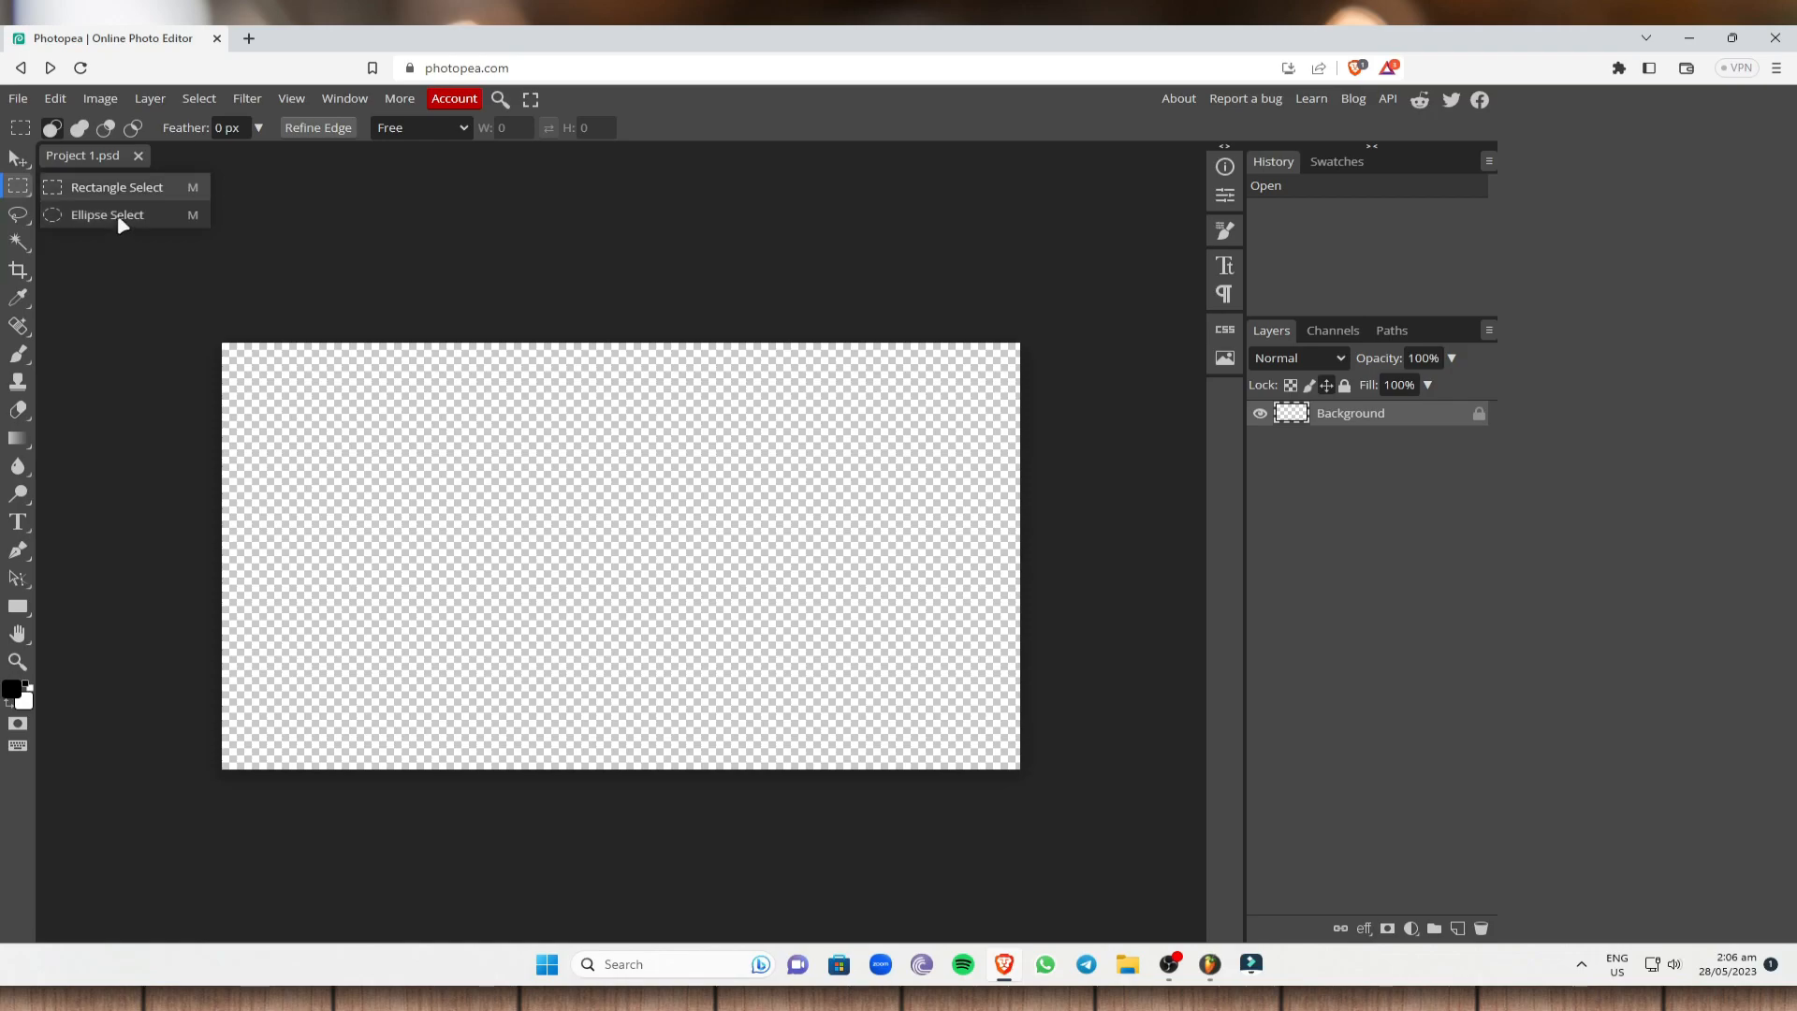
{"action": "left_click", "coordinate": [25, 221]}
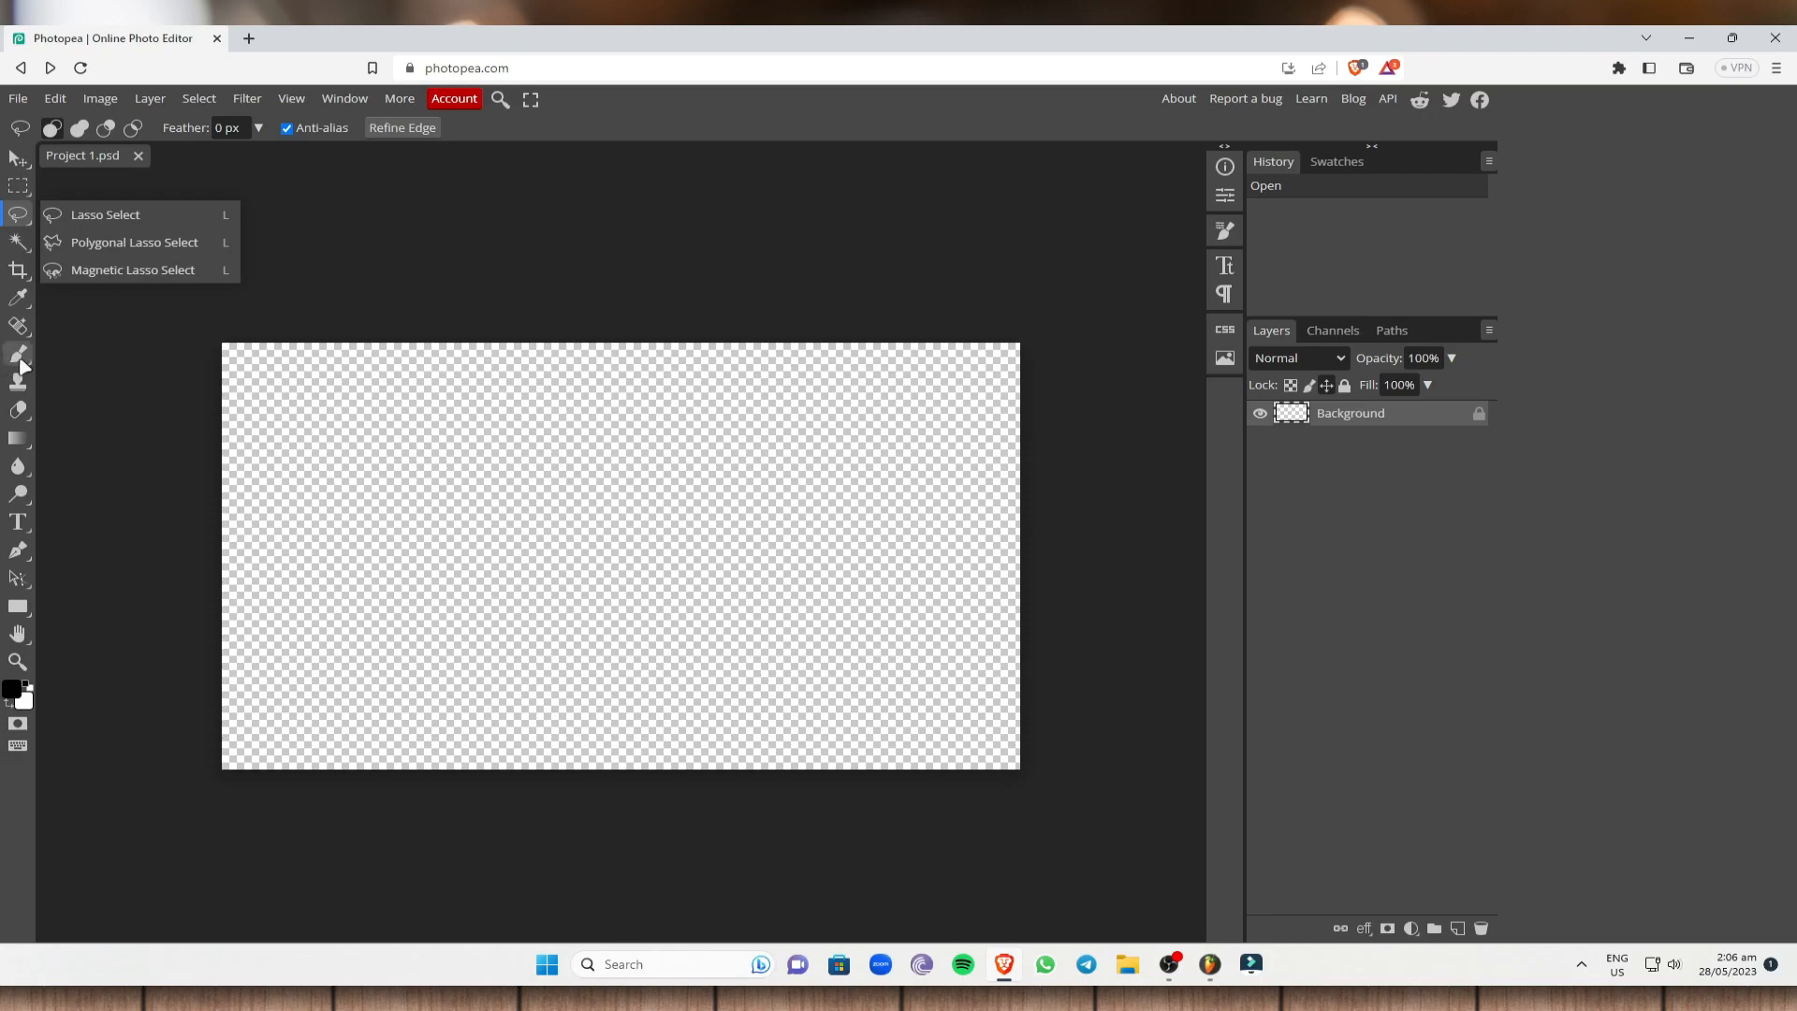
- Paint a freehand black scribble from the canvas's upper-left area to its middle with the Brush tool
{"action": "left_click", "coordinate": [20, 360]}
{"action": "mouse_move", "coordinate": [314, 407]}
{"action": "left_mouse_down"}
{"action": "mouse_move", "coordinate": [426, 412]}
{"action": "mouse_move", "coordinate": [482, 581]}
{"action": "mouse_move", "coordinate": [723, 528]}
{"action": "mouse_move", "coordinate": [749, 501]}
{"action": "mouse_move", "coordinate": [715, 578]}
{"action": "mouse_move", "coordinate": [740, 568]}
{"action": "mouse_move", "coordinate": [735, 510]}
{"action": "mouse_move", "coordinate": [661, 505]}
{"action": "mouse_move", "coordinate": [620, 518]}
{"action": "mouse_move", "coordinate": [668, 507]}
{"action": "mouse_move", "coordinate": [794, 565]}
{"action": "mouse_move", "coordinate": [810, 544]}
{"action": "mouse_move", "coordinate": [729, 537]}
{"action": "mouse_move", "coordinate": [823, 554]}
{"action": "left_mouse_up"}
{"action": "scroll", "coordinate": [187, 434], "scroll_direction": "down", "scroll_amount": 3}
{"action": "scroll", "coordinate": [188, 433], "scroll_direction": "up", "scroll_amount": 3}
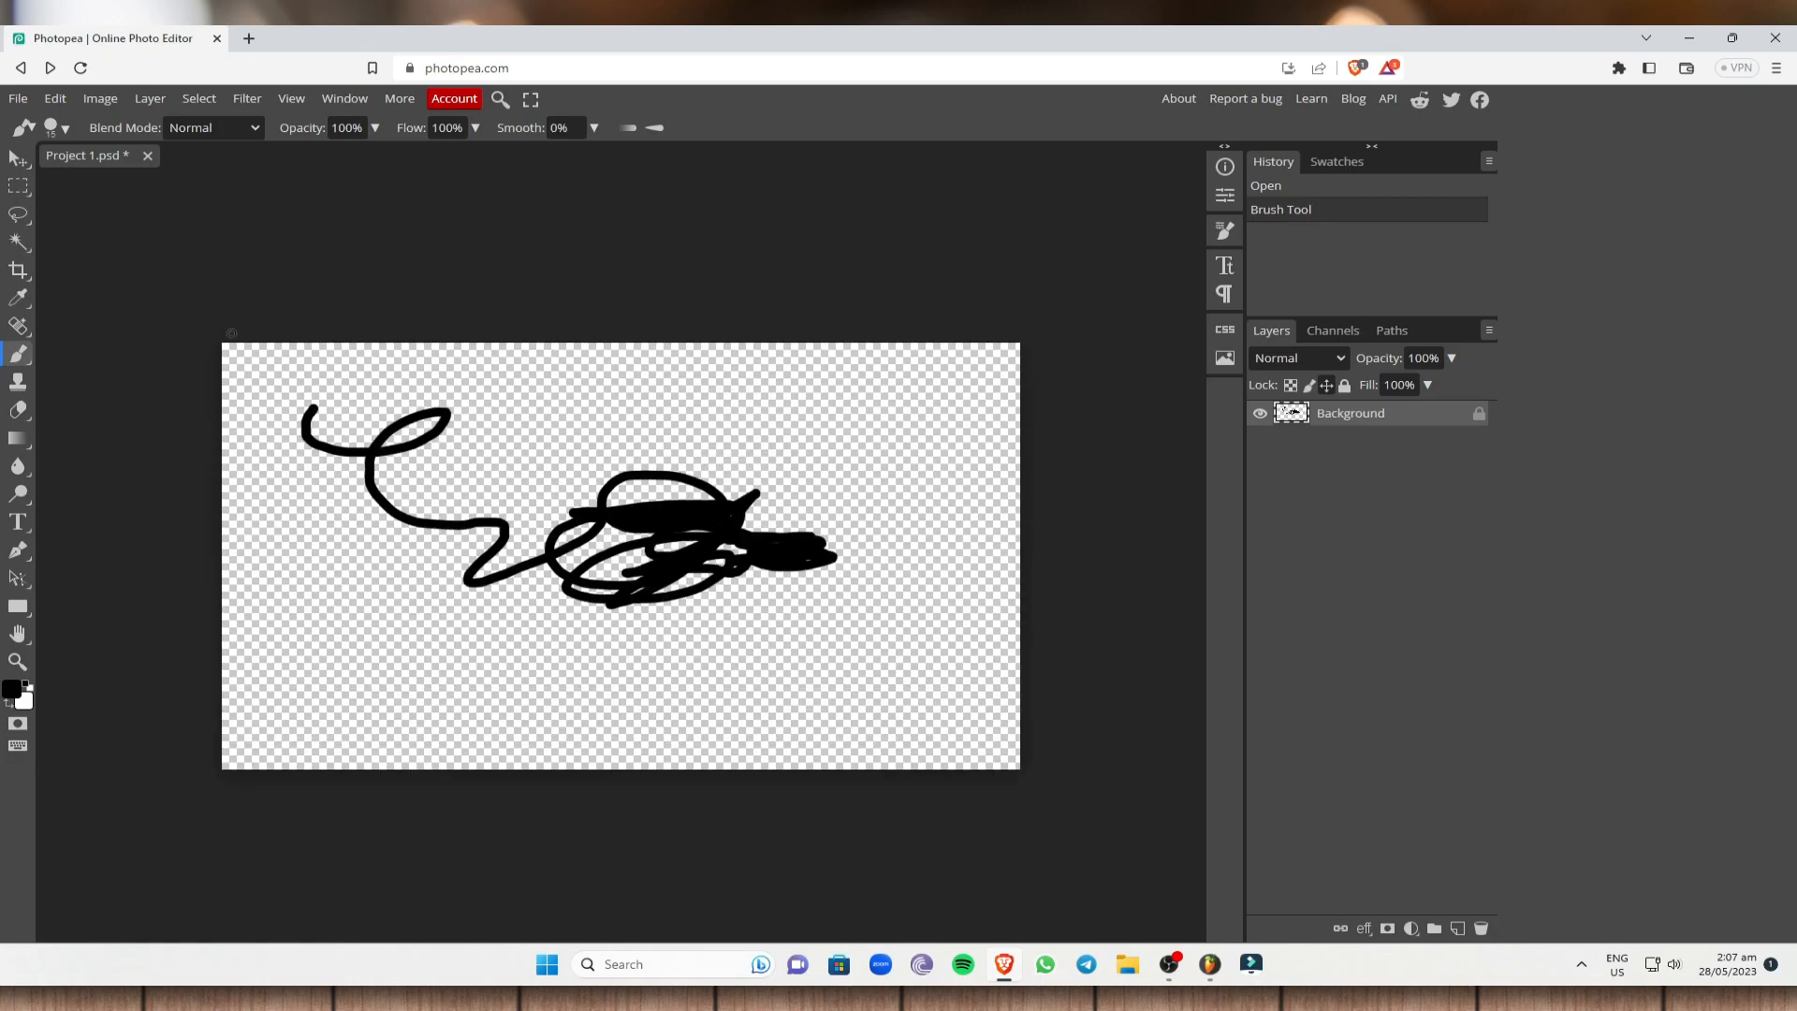
- Try the Clone tool on the scribble, and erase the scribble's upper-left loops with the Eraser tool
{"action": "left_click", "coordinate": [16, 384]}
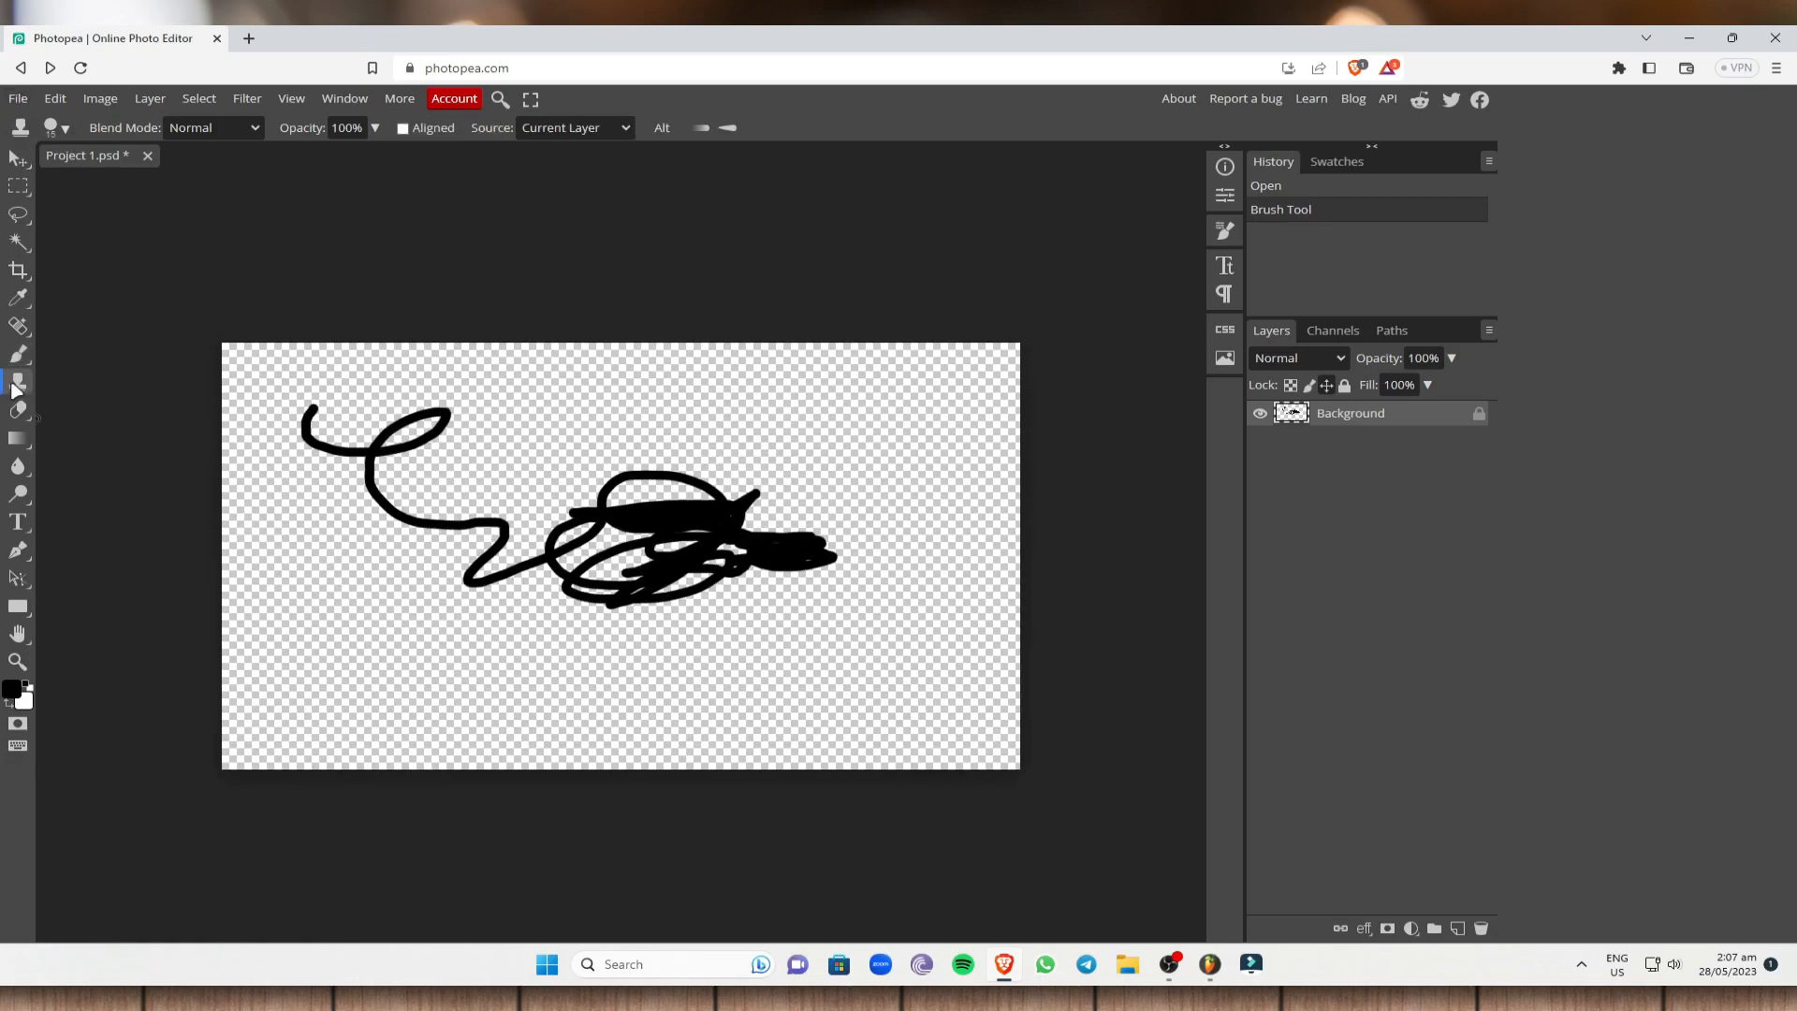
{"action": "left_click", "coordinate": [363, 447]}
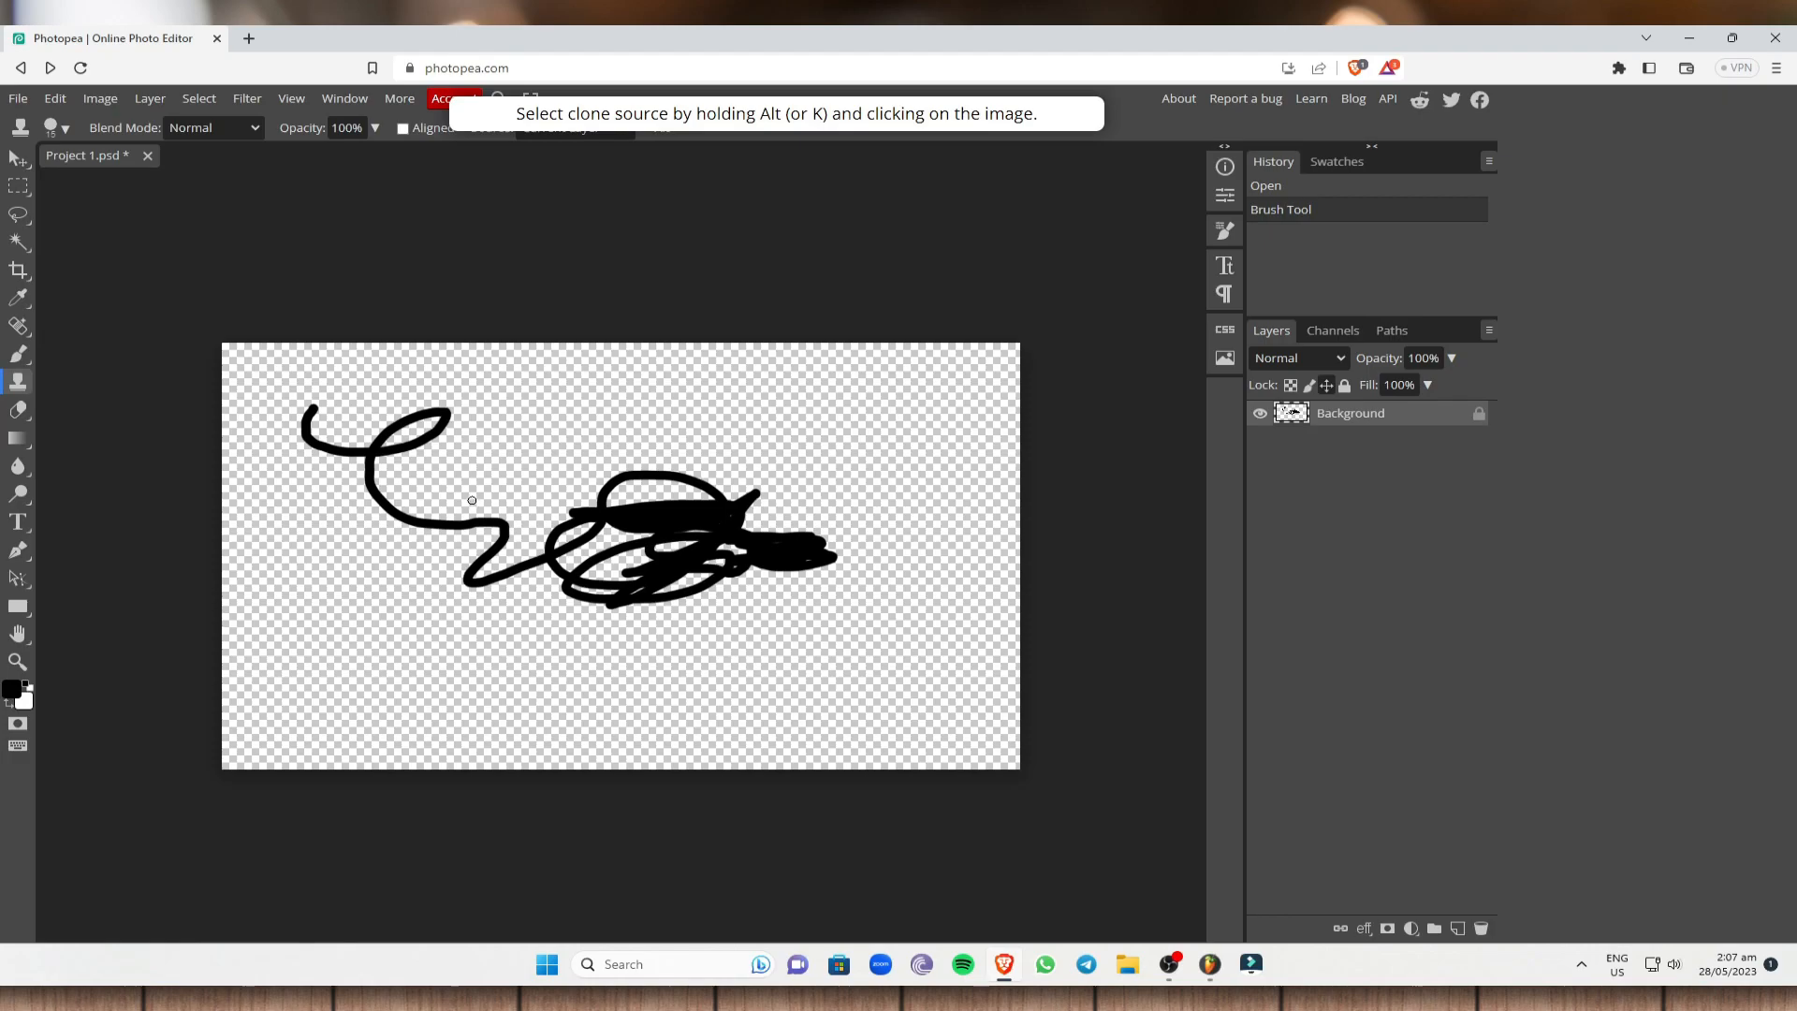
{"action": "left_click", "coordinate": [19, 412]}
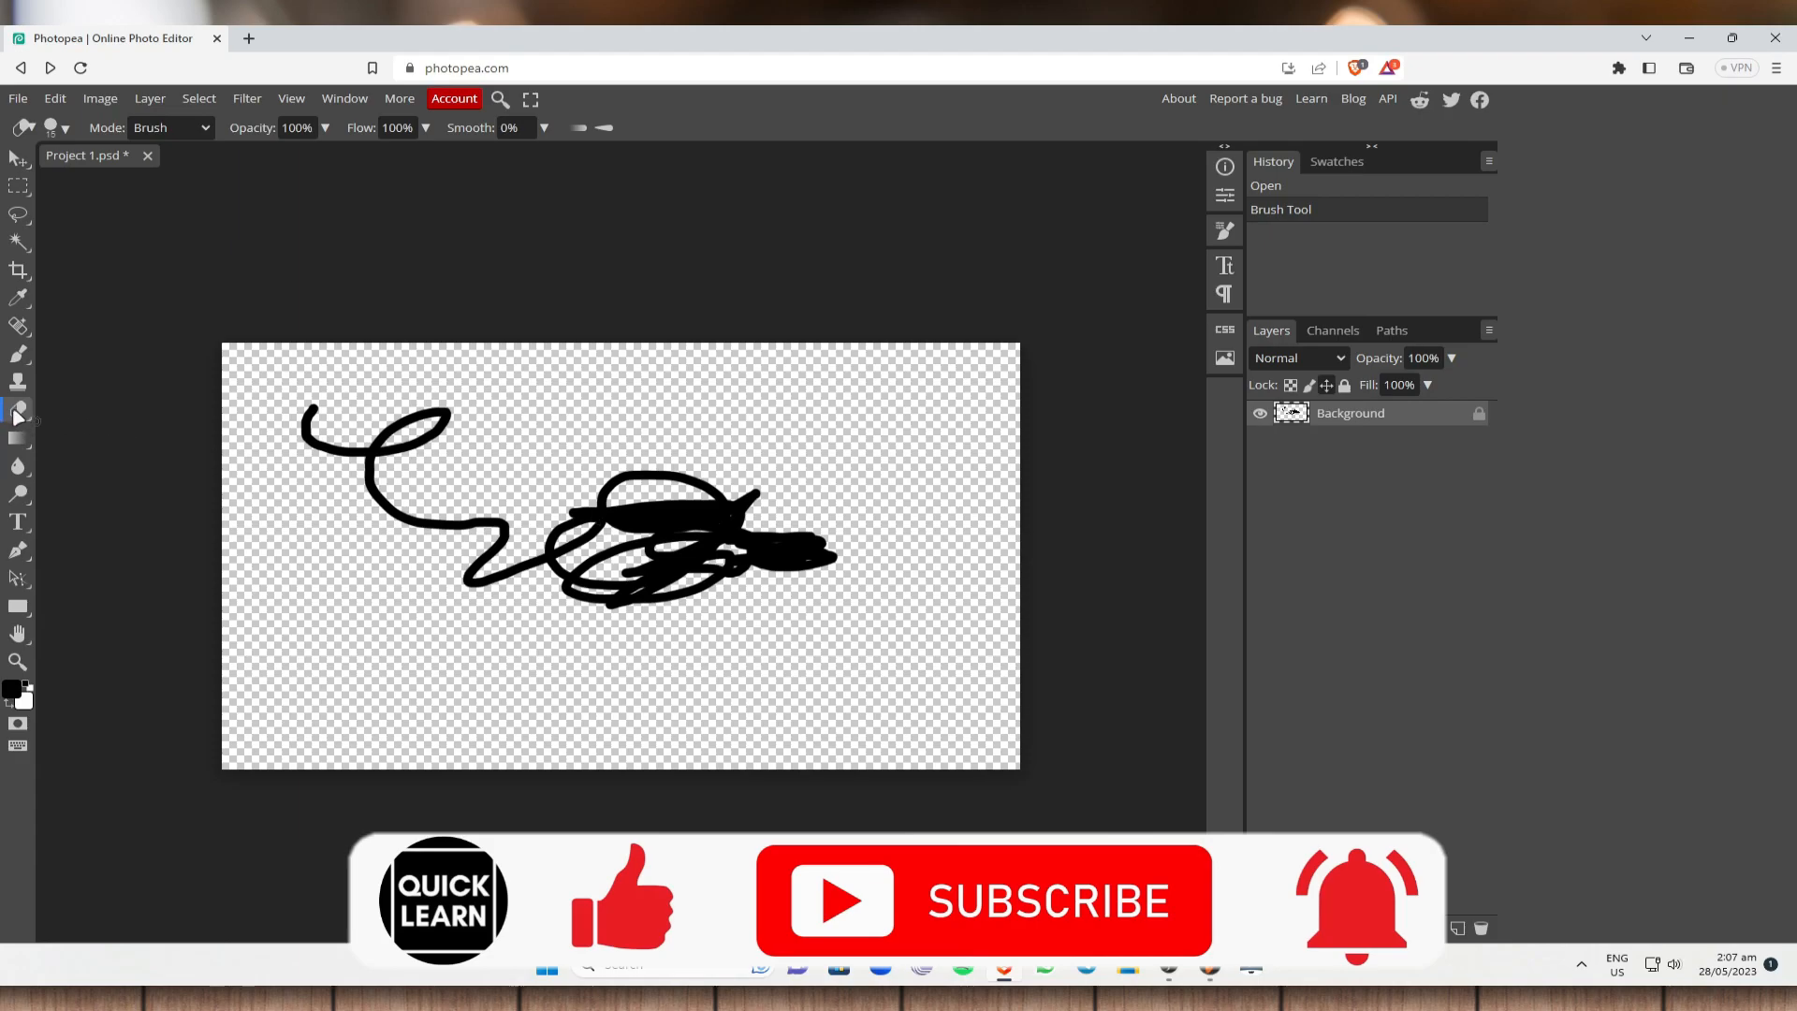
{"action": "mouse_move", "coordinate": [393, 451]}
{"action": "left_mouse_down"}
{"action": "mouse_move", "coordinate": [312, 417]}
{"action": "mouse_move", "coordinate": [301, 439]}
{"action": "mouse_move", "coordinate": [403, 448]}
{"action": "mouse_move", "coordinate": [435, 416]}
{"action": "mouse_move", "coordinate": [430, 452]}
{"action": "mouse_move", "coordinate": [417, 412]}
{"action": "mouse_move", "coordinate": [368, 479]}
{"action": "mouse_move", "coordinate": [379, 491]}
{"action": "left_mouse_up"}
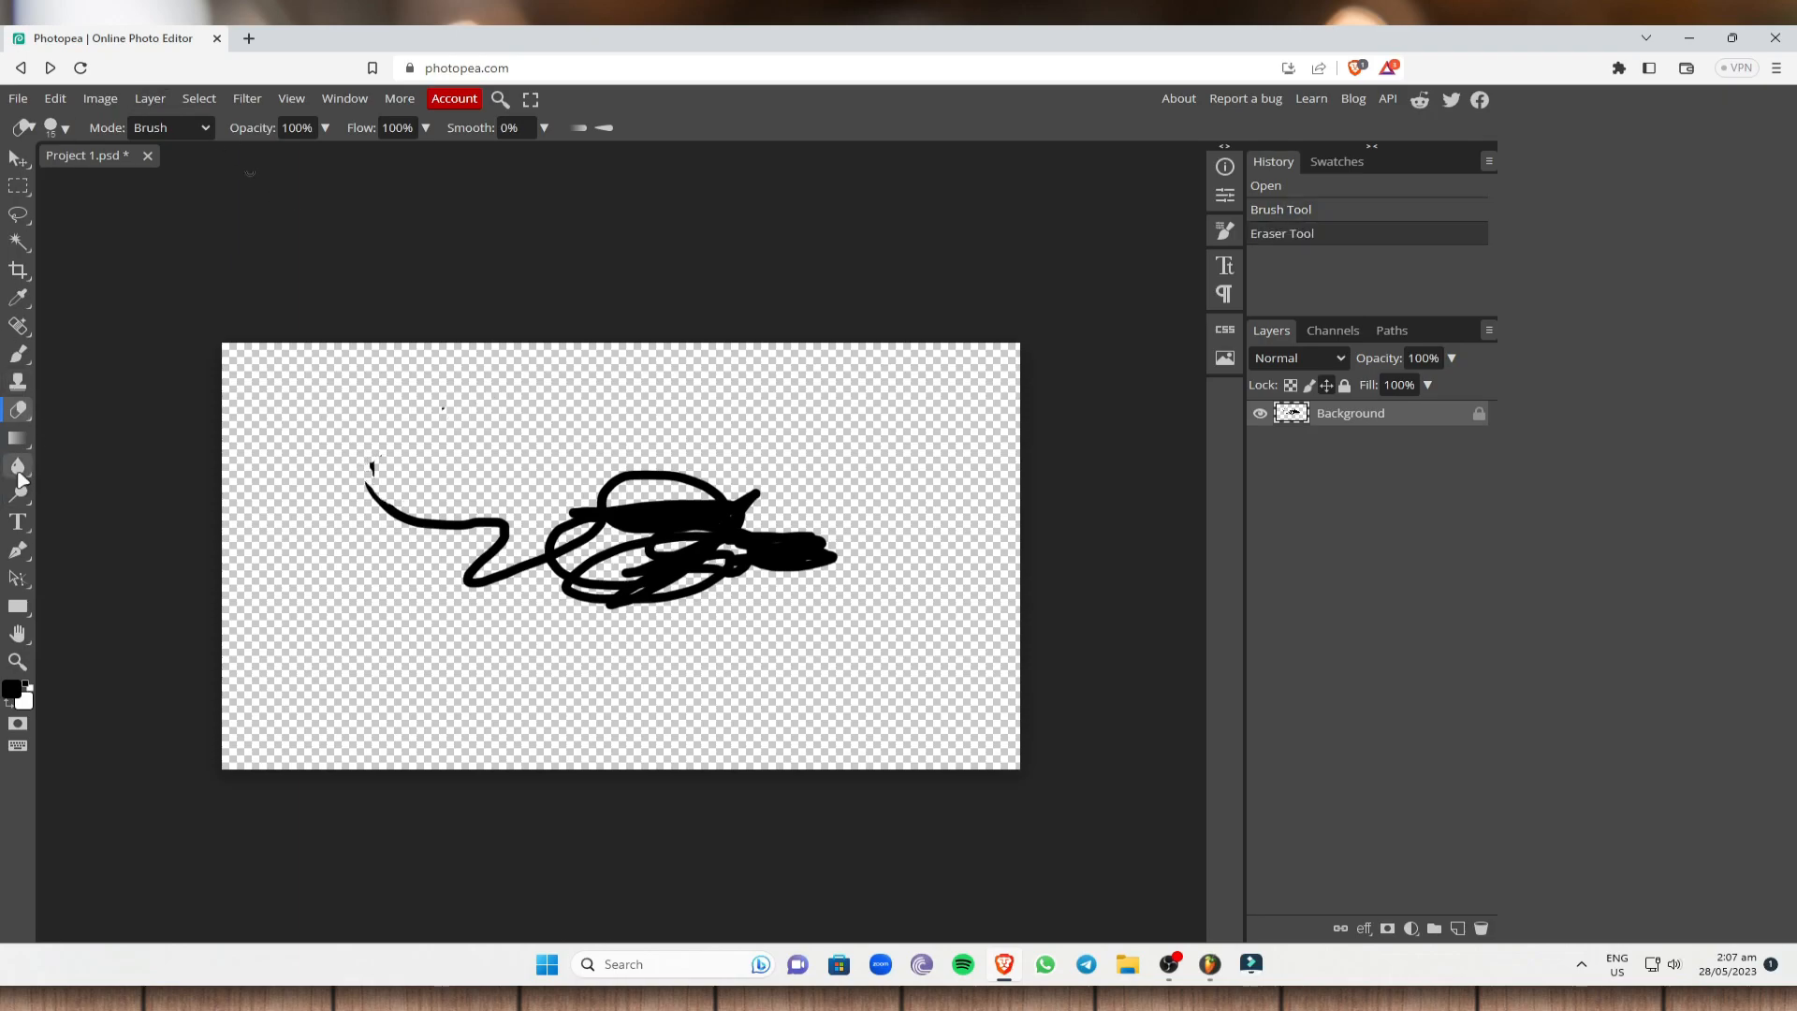
- Blur part of the dense middle of the scribble with the Blur tool at 50% strength
{"action": "left_click", "coordinate": [26, 440]}
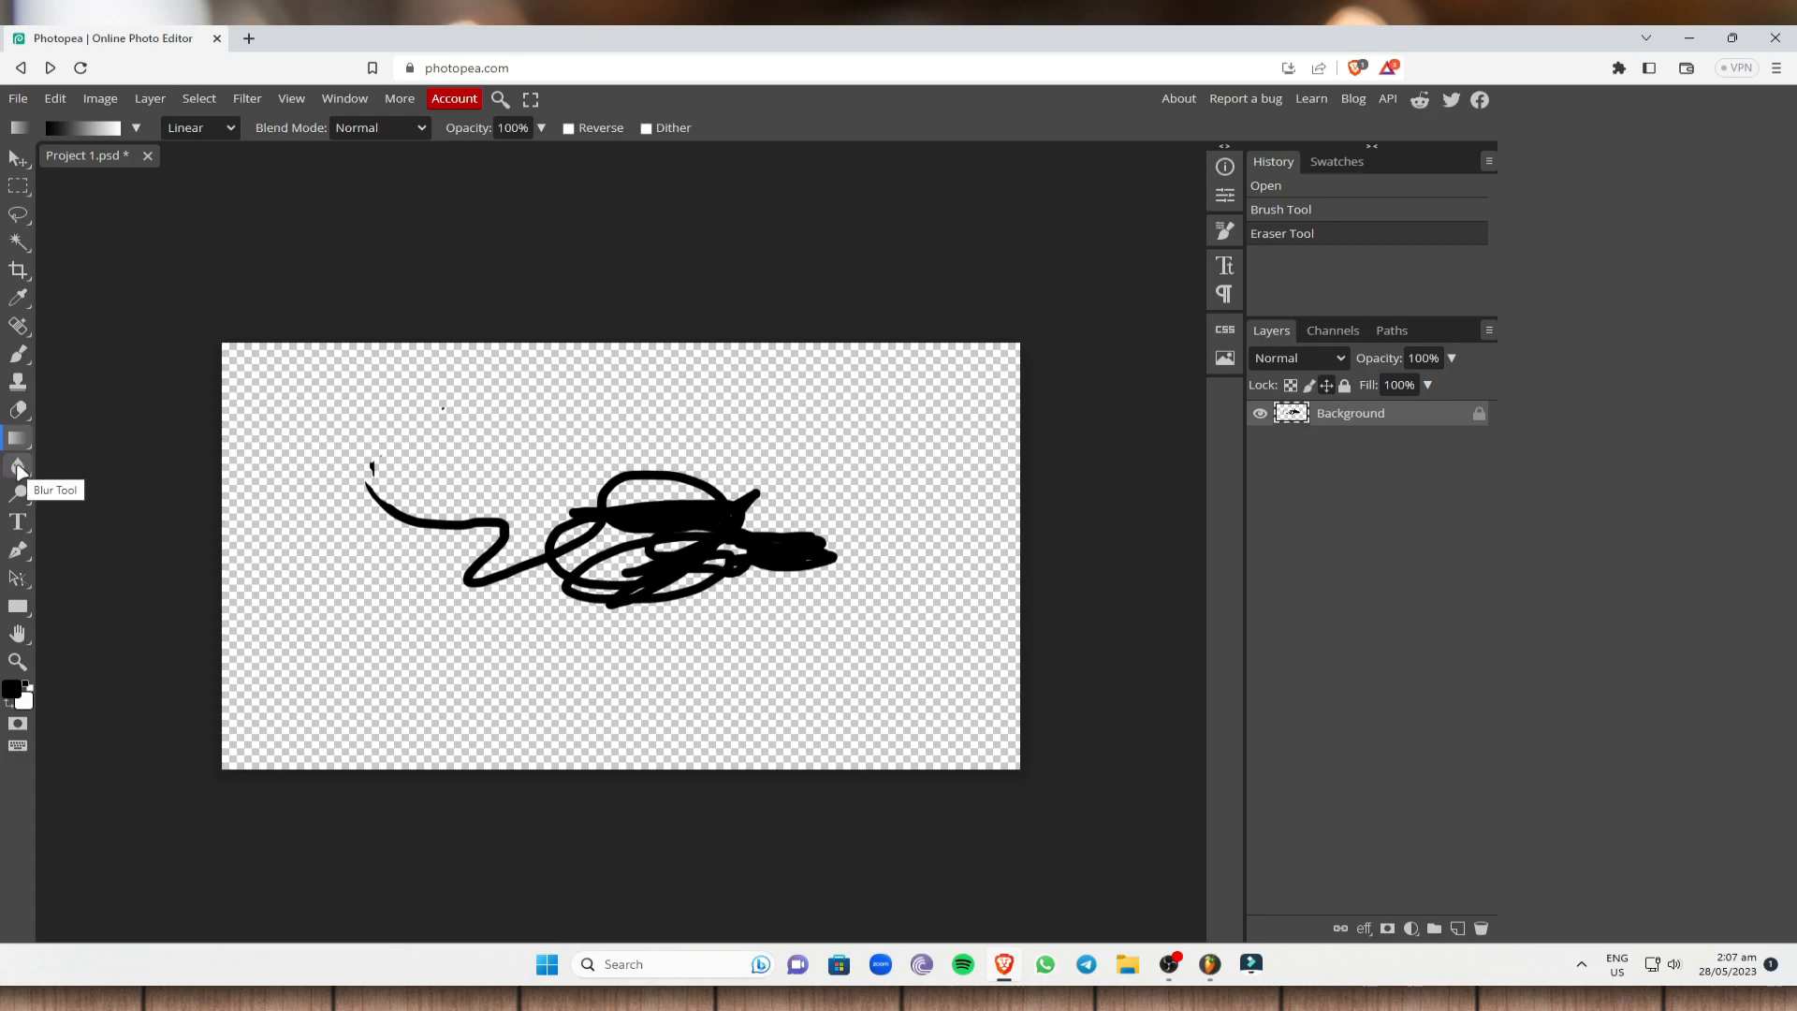
{"action": "left_click", "coordinate": [19, 466]}
{"action": "left_click_drag", "start_coordinate": [582, 536], "coordinate": [696, 542]}
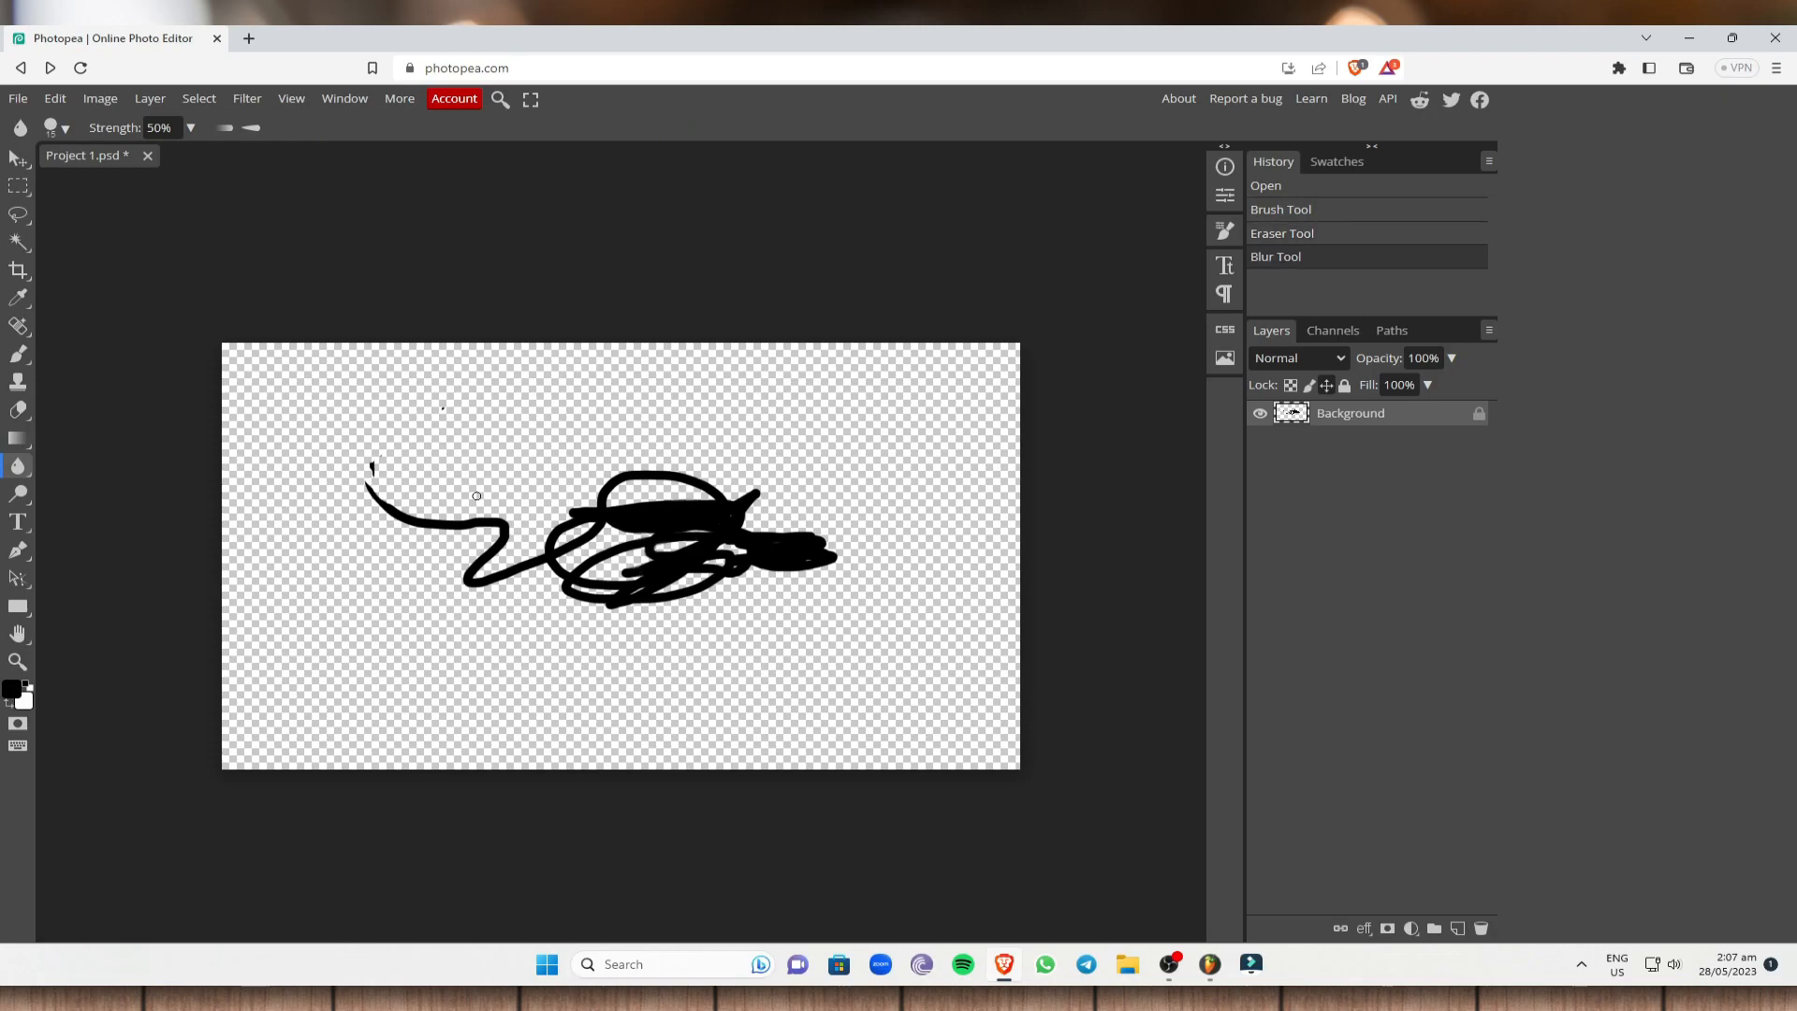
- Add an empty text layer above the scribble, and draw a black rectangle over the scribble's remaining left end
{"action": "left_click", "coordinate": [26, 530]}
{"action": "left_click", "coordinate": [480, 457]}
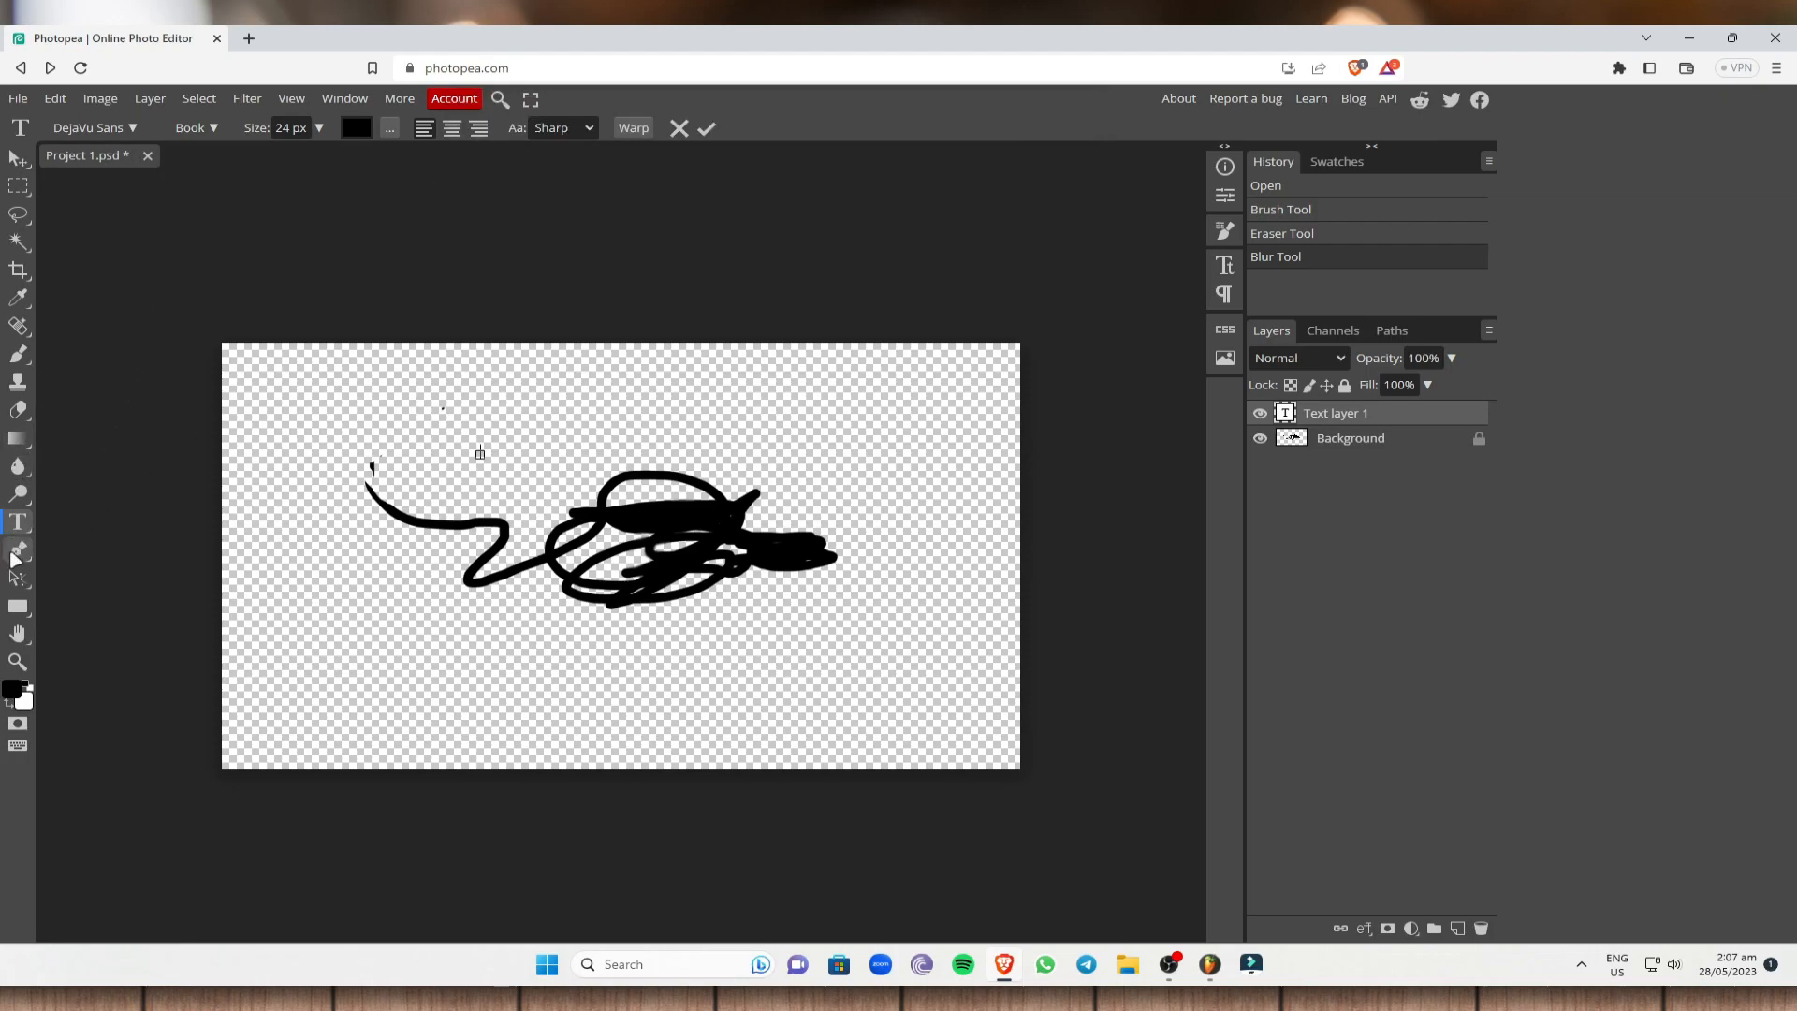
{"action": "left_click", "coordinate": [16, 555]}
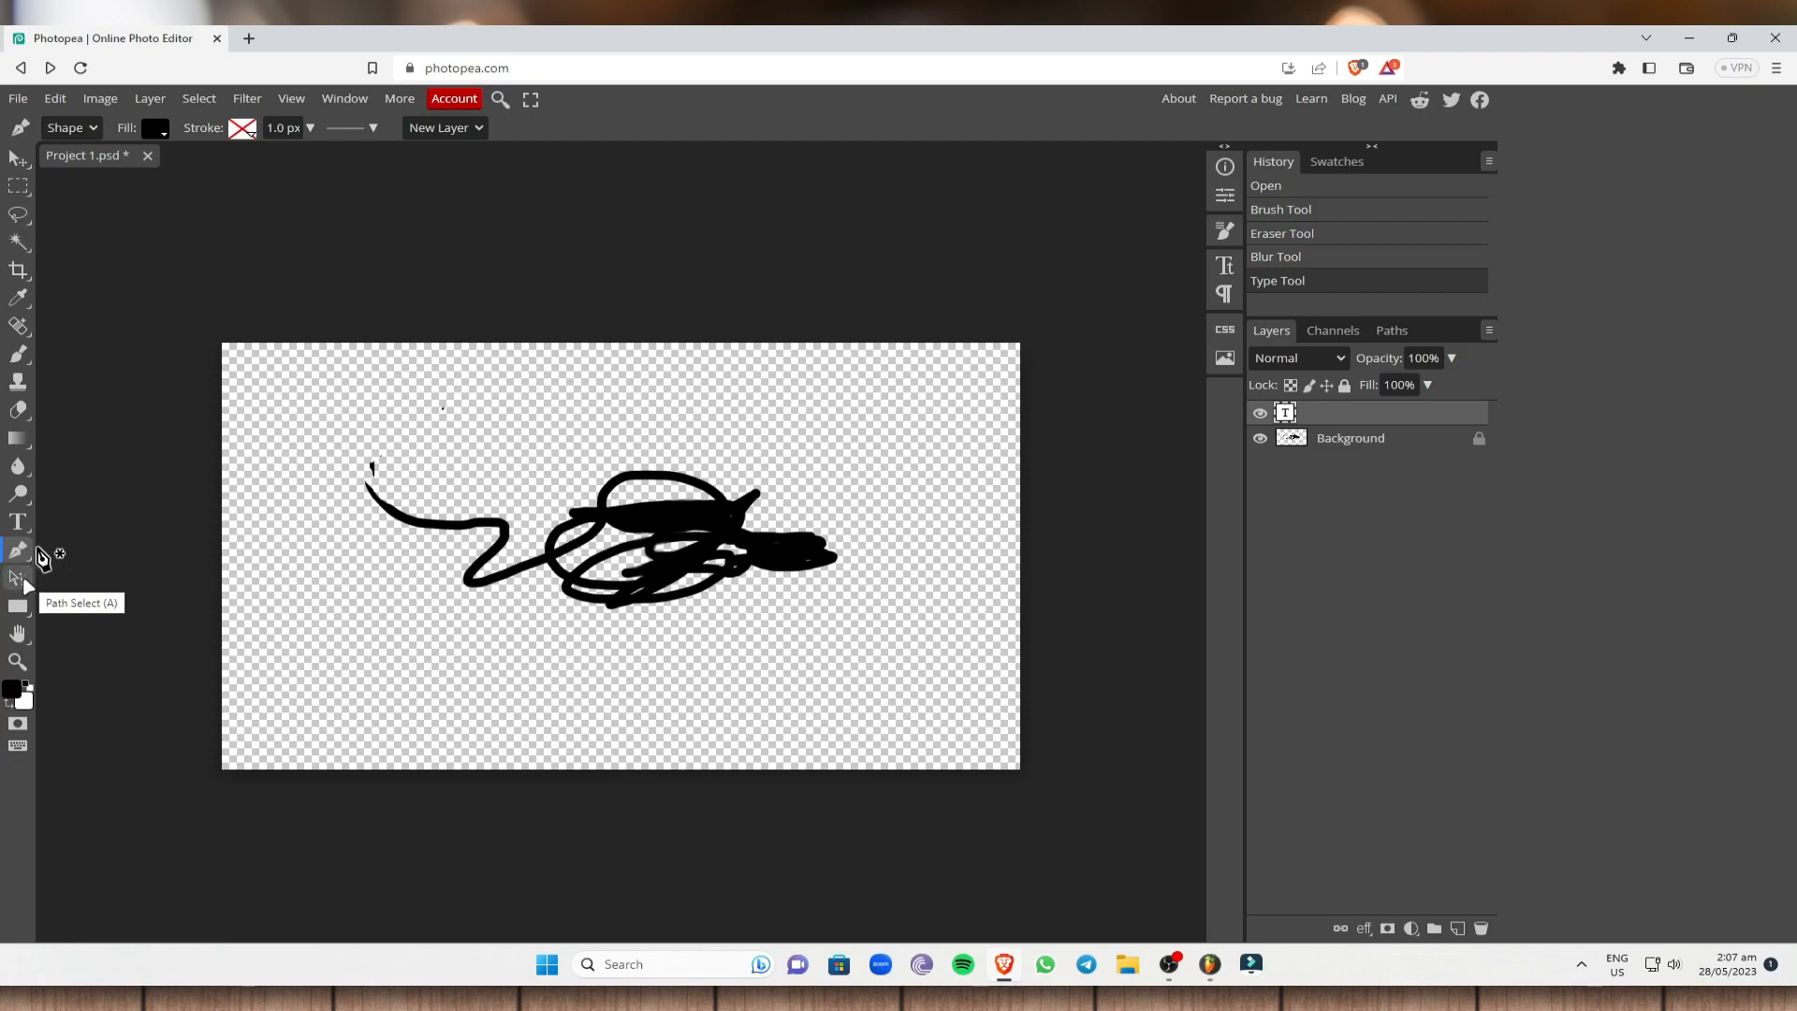
{"action": "left_click", "coordinate": [21, 610]}
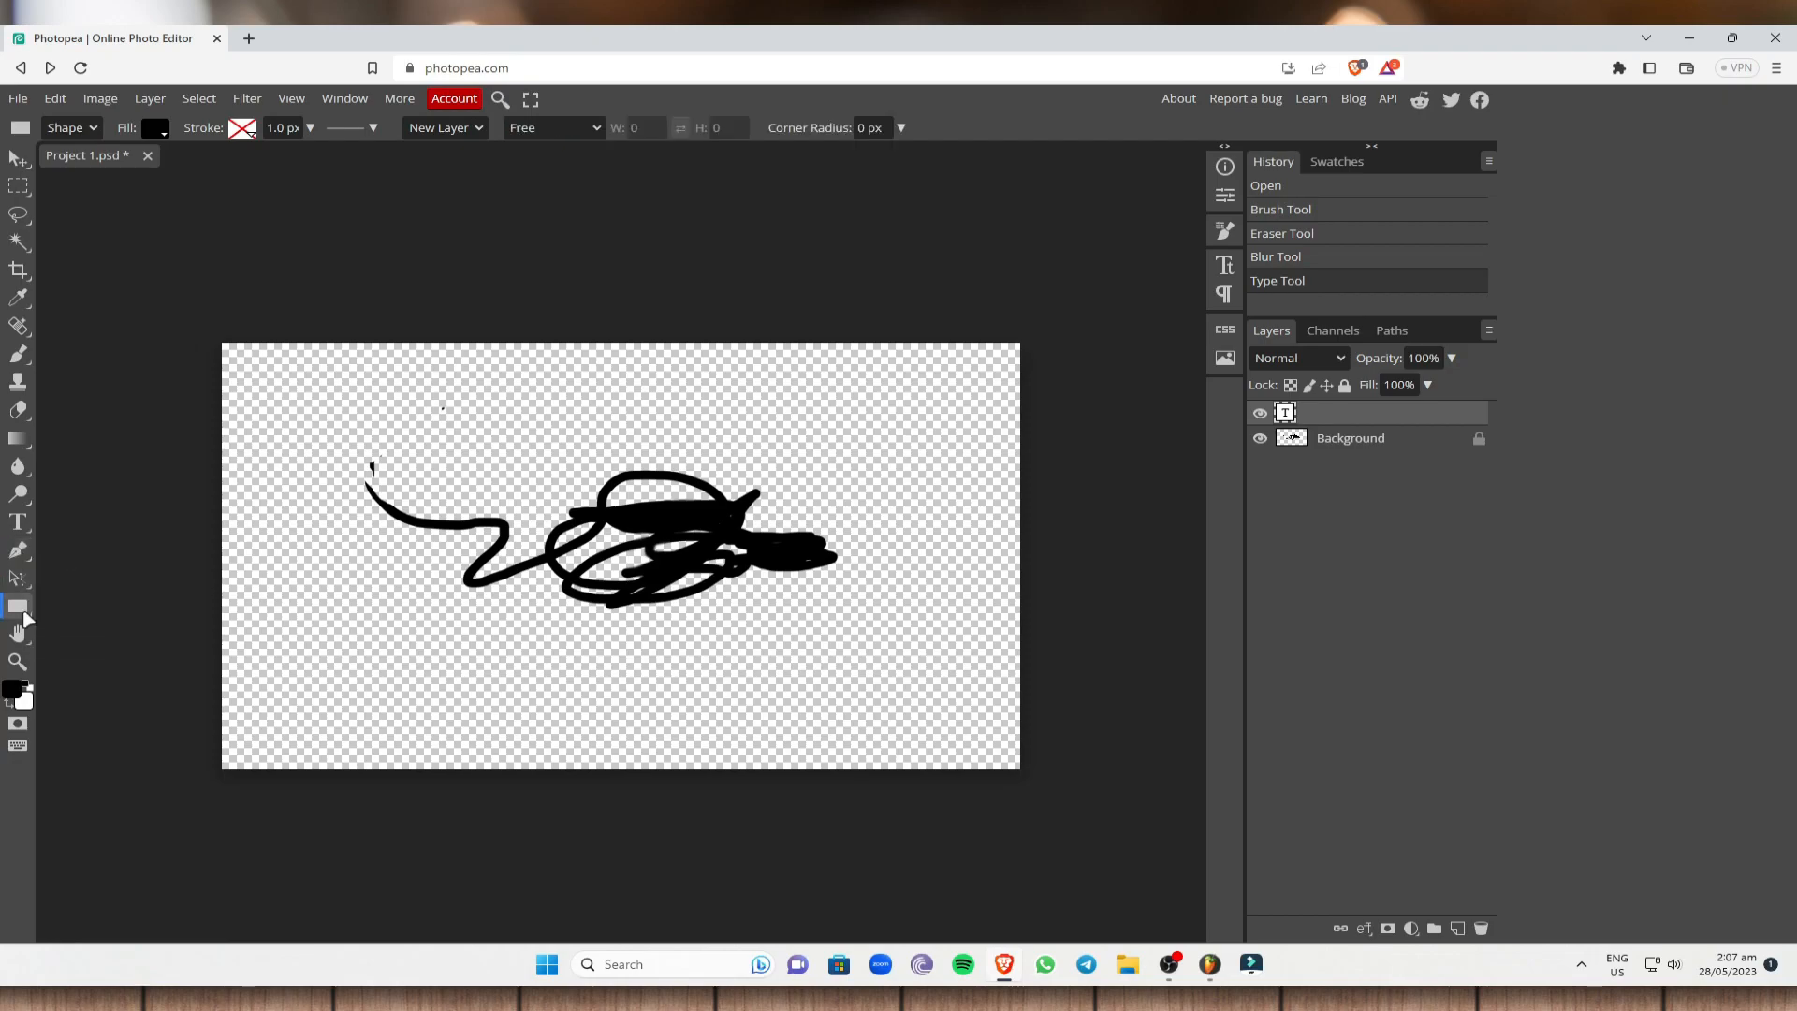
{"action": "left_click_drag", "start_coordinate": [336, 424], "coordinate": [509, 510]}
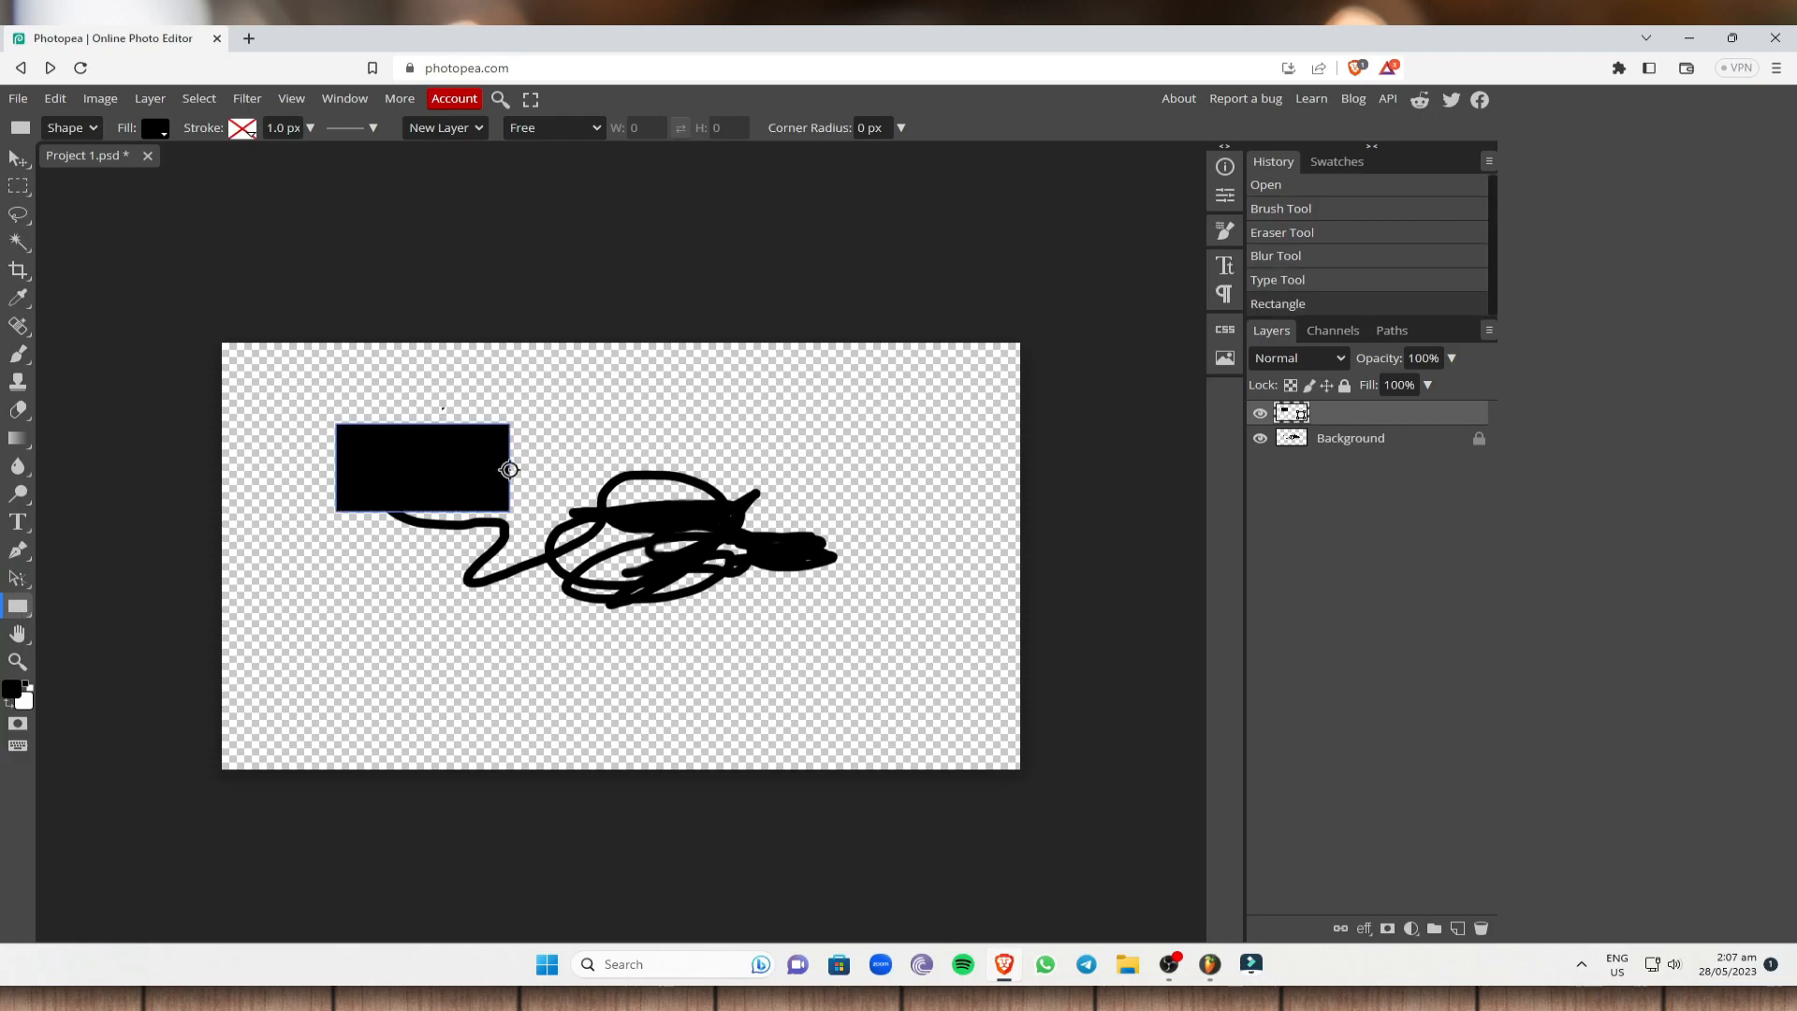
- Pan the canvas with the Hand tool, and zoom in on the black rectangle and back out
{"action": "left_click", "coordinate": [18, 633]}
{"action": "left_click_drag", "start_coordinate": [407, 494], "coordinate": [401, 428]}
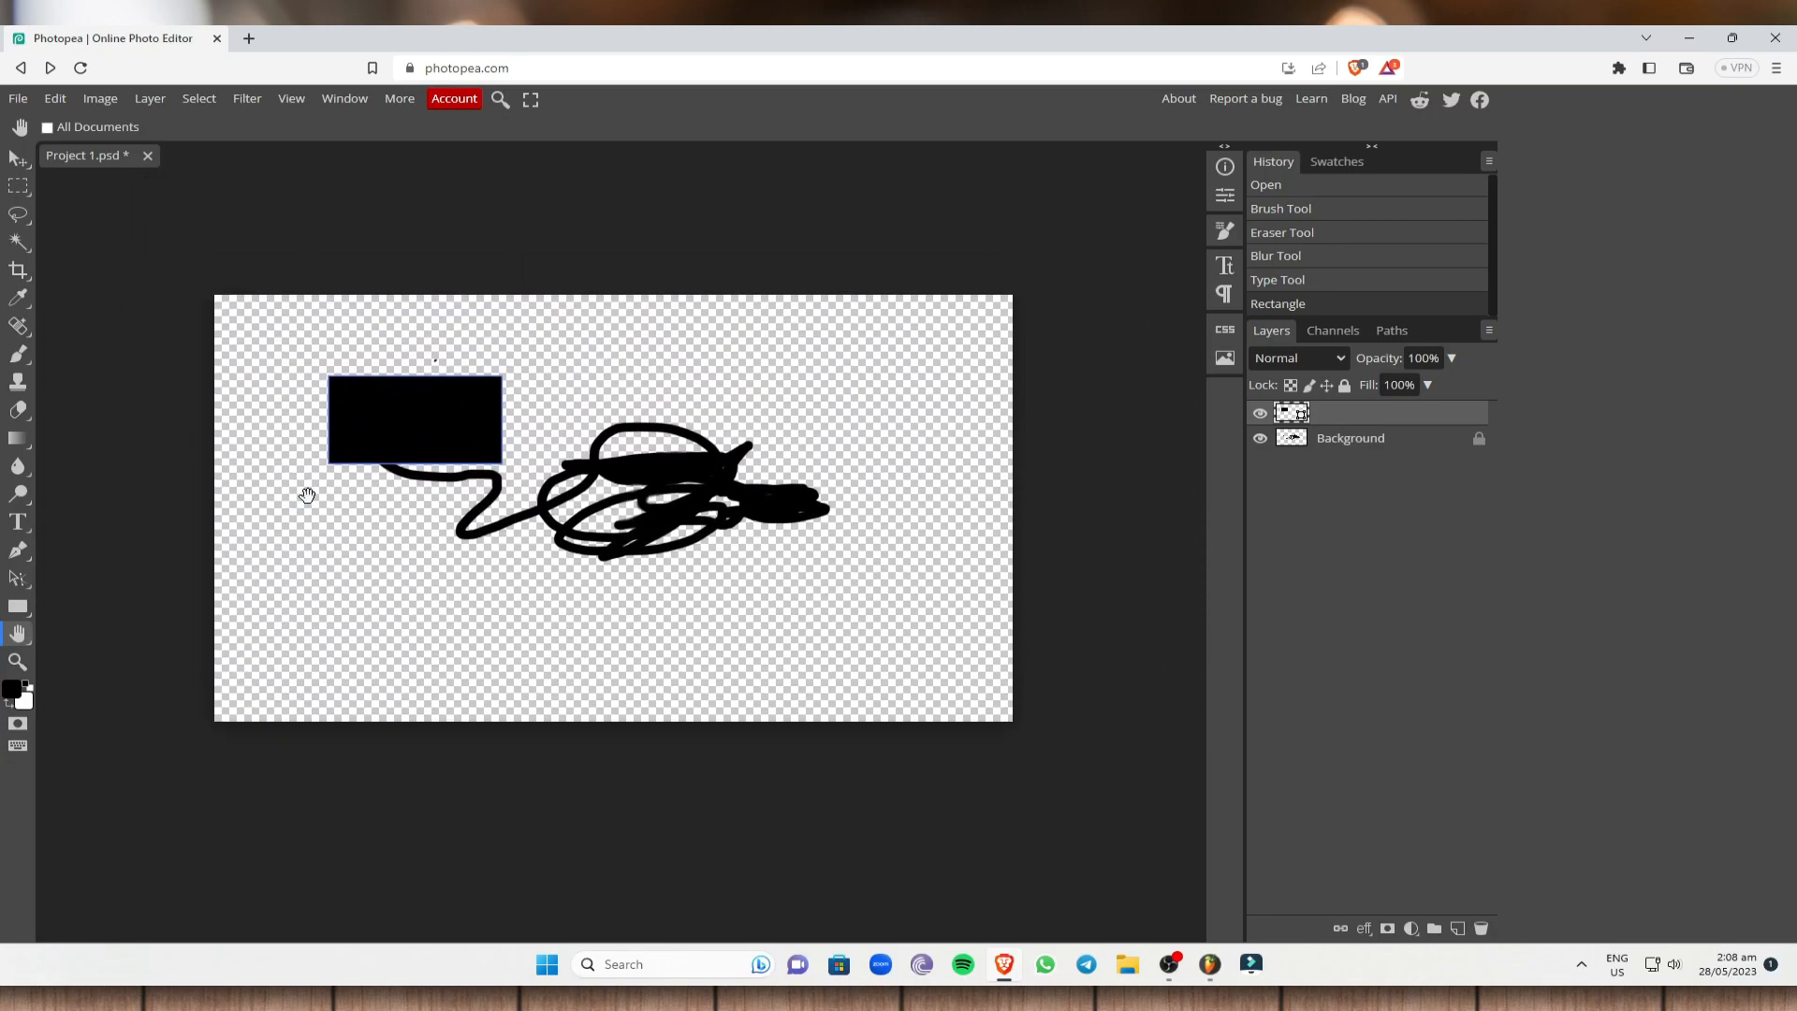
{"action": "left_click", "coordinate": [18, 661]}
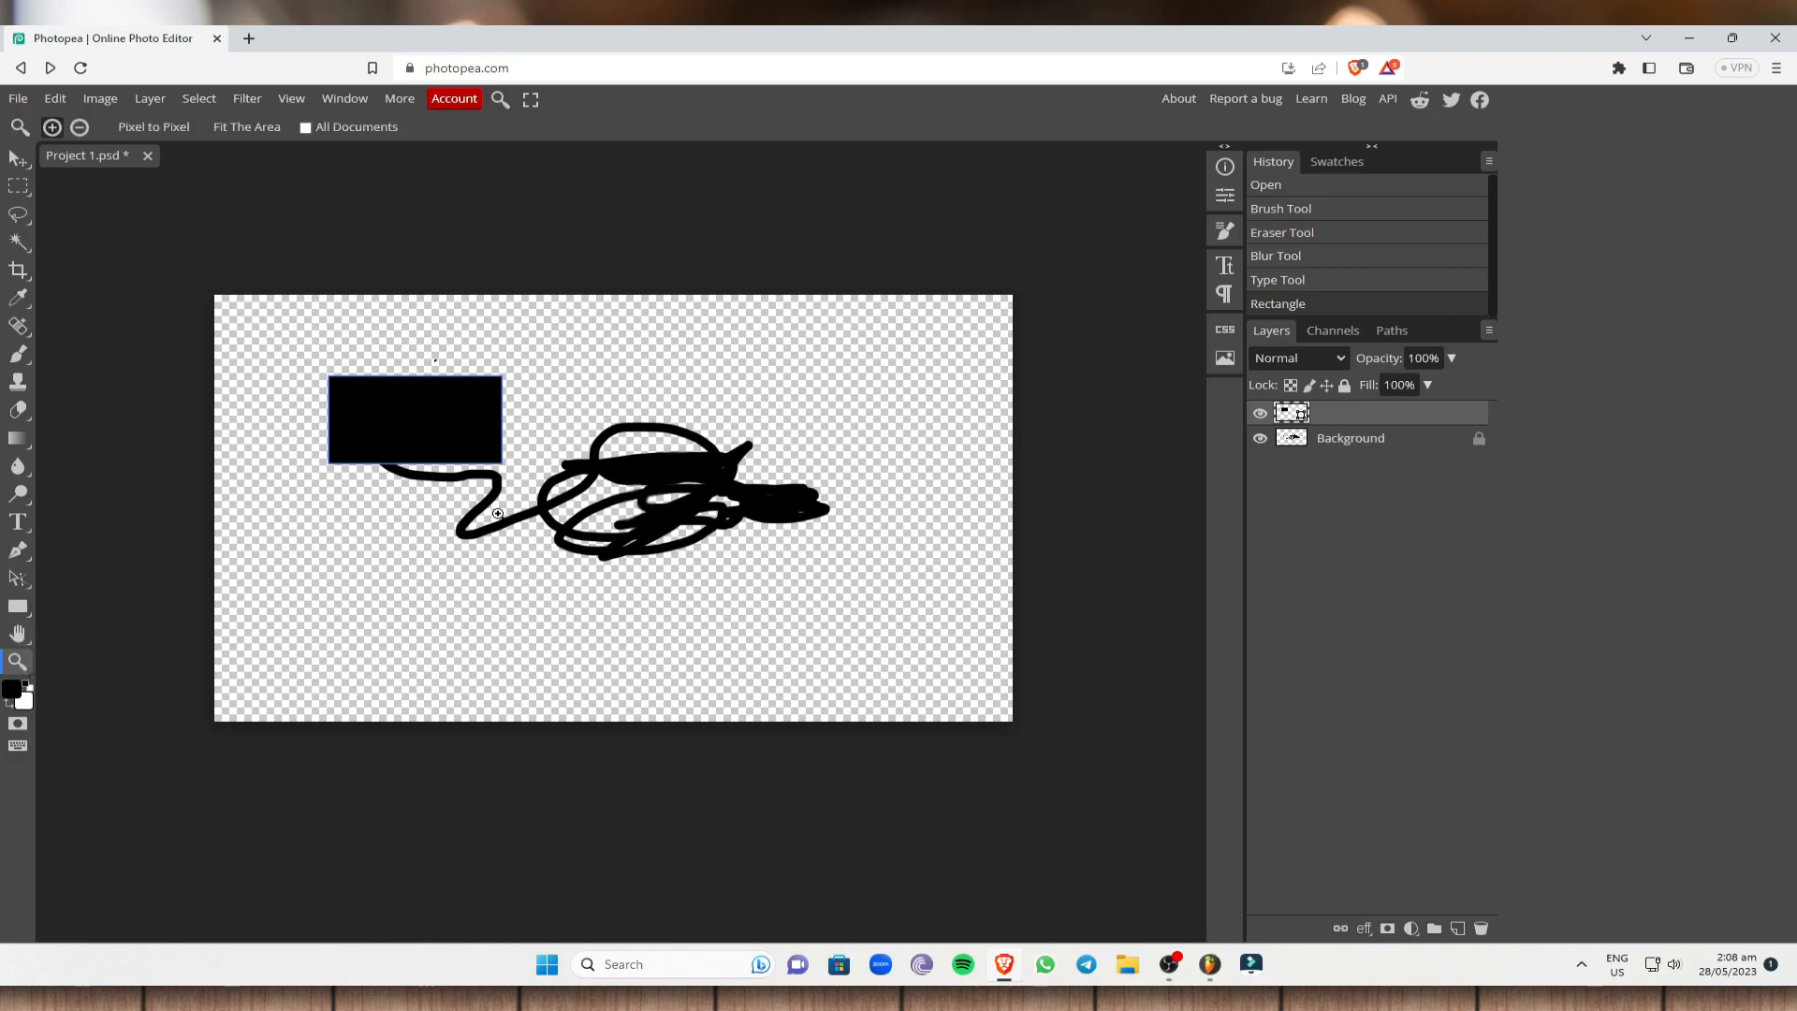
{"action": "left_click", "coordinate": [468, 421]}
{"action": "left_click", "coordinate": [470, 421]}
{"action": "right_click", "coordinate": [469, 420]}
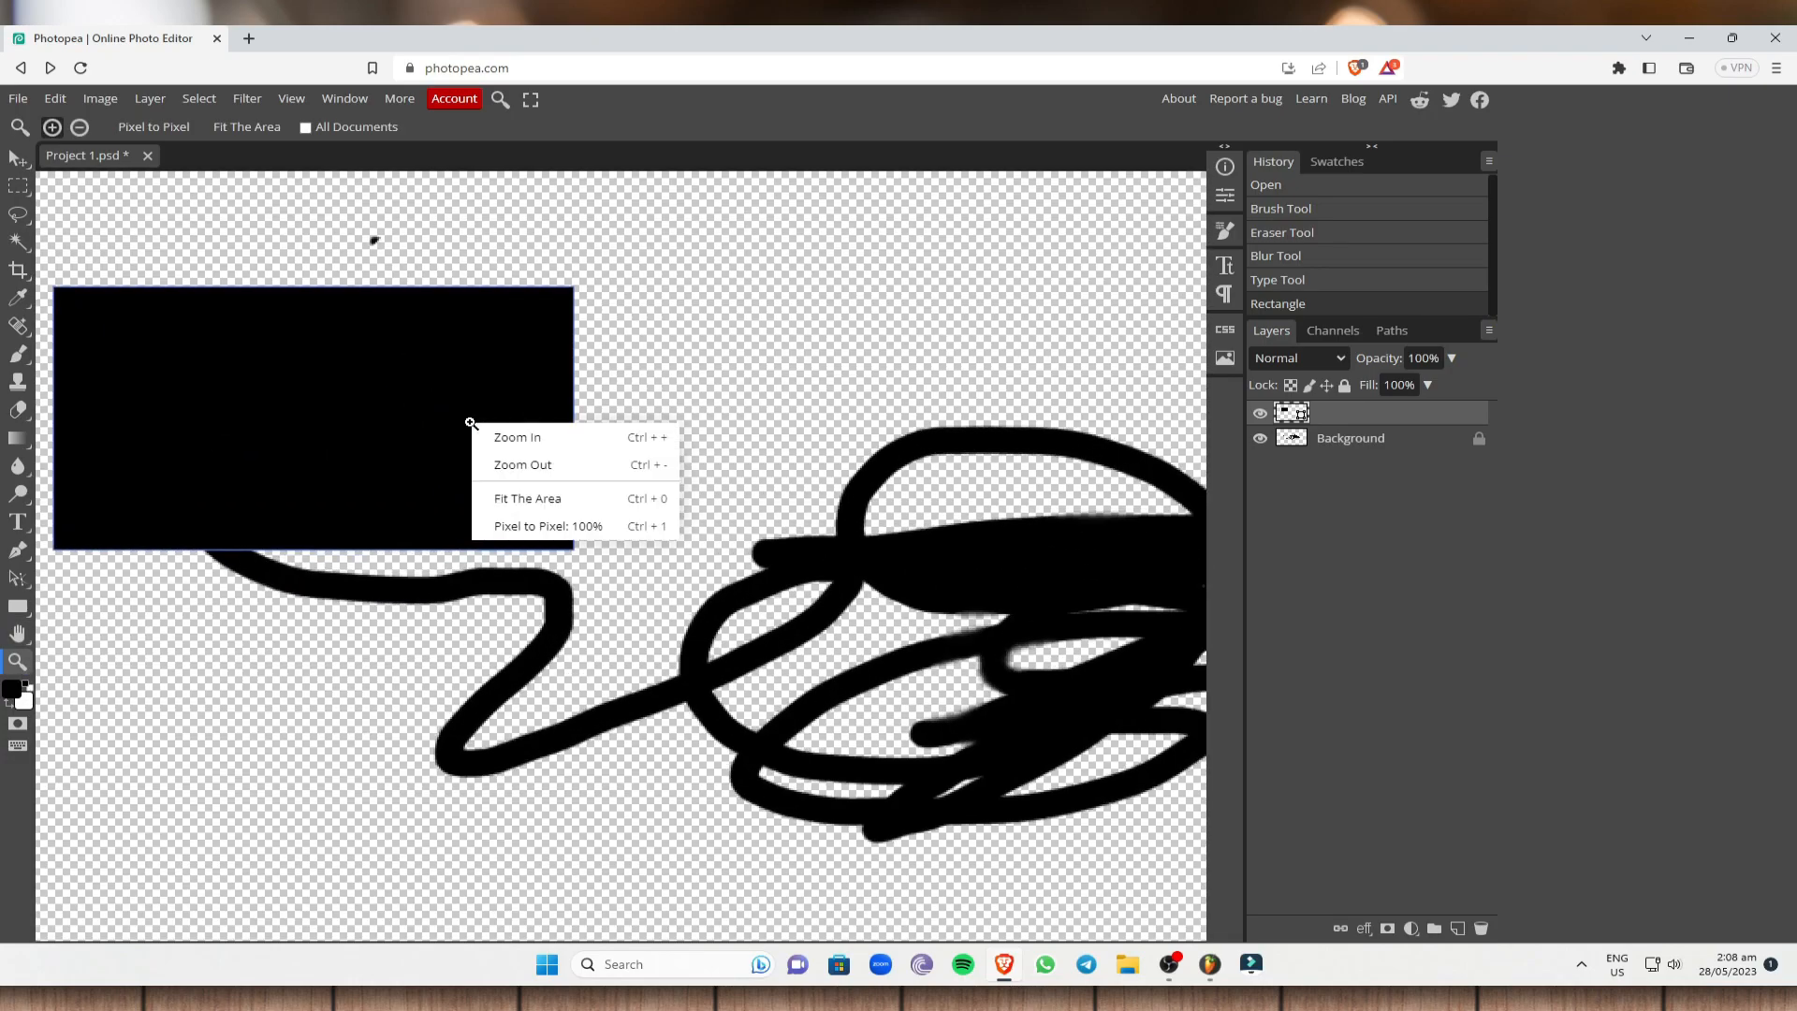
{"action": "left_click", "coordinate": [571, 465]}
{"action": "right_click", "coordinate": [616, 453]}
{"action": "left_click", "coordinate": [687, 497]}
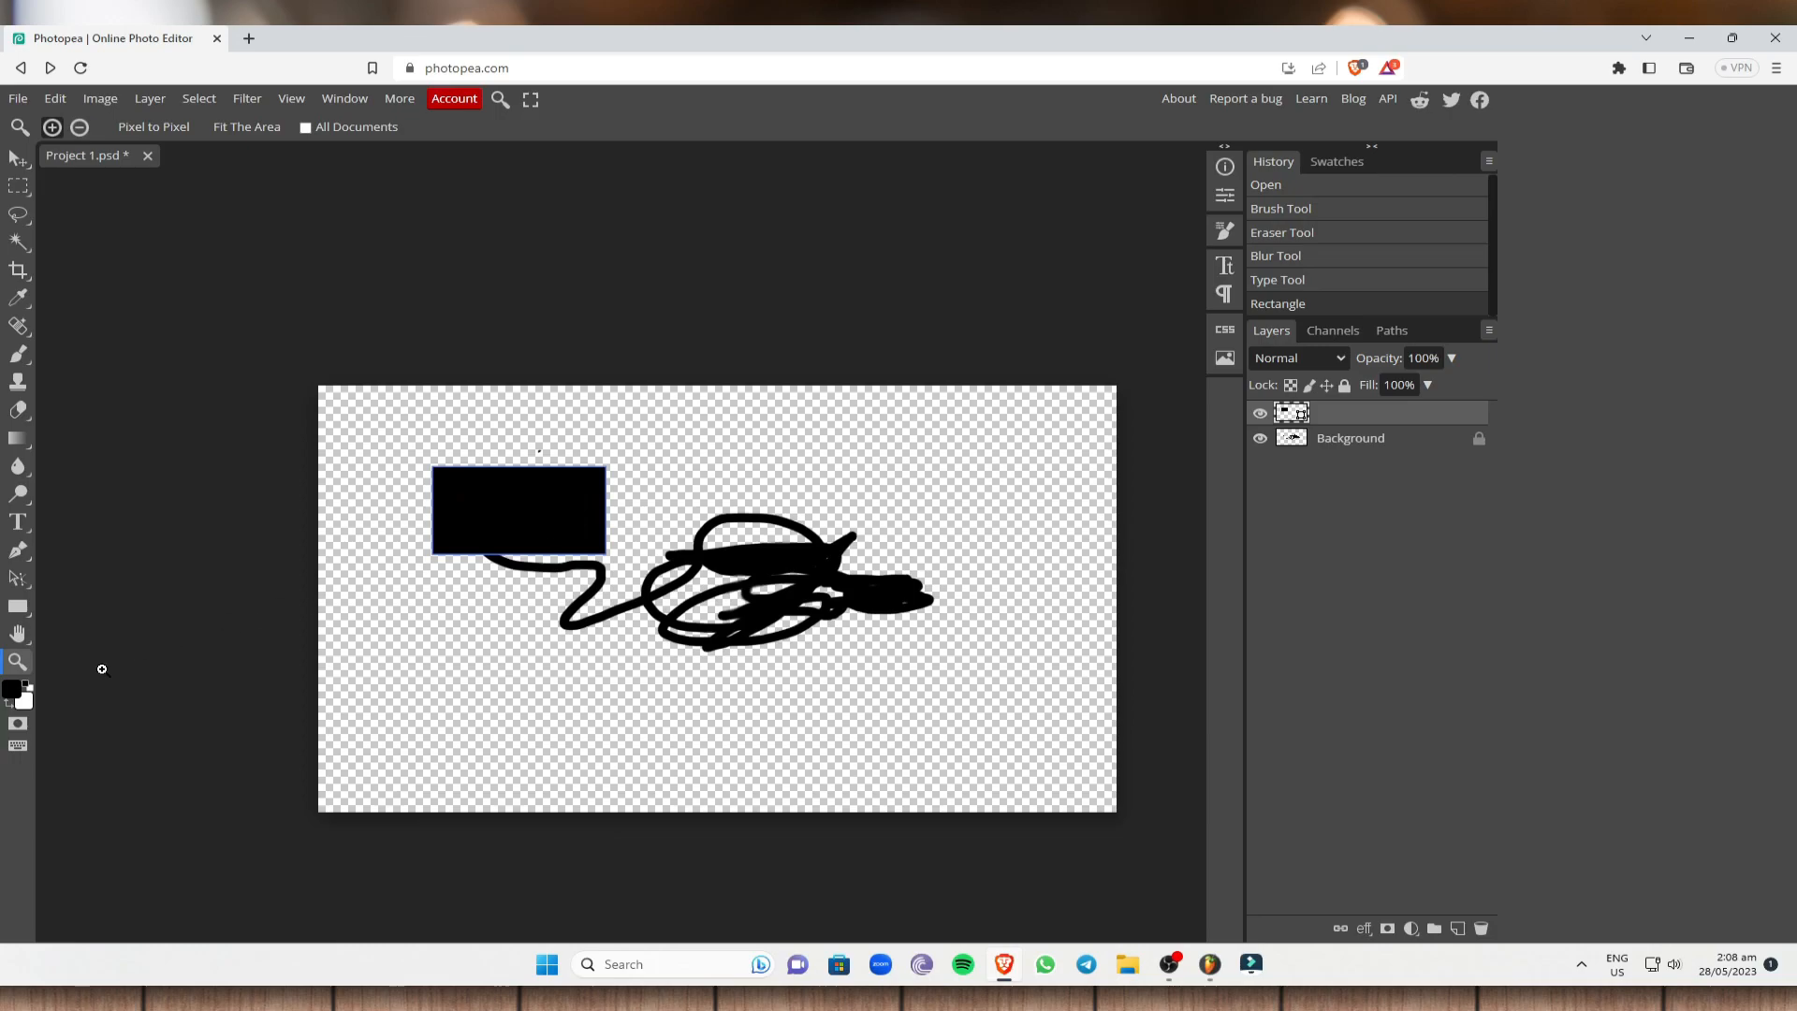
- Set the foreground colour to a bright saturated blue
{"action": "left_click", "coordinate": [12, 691]}
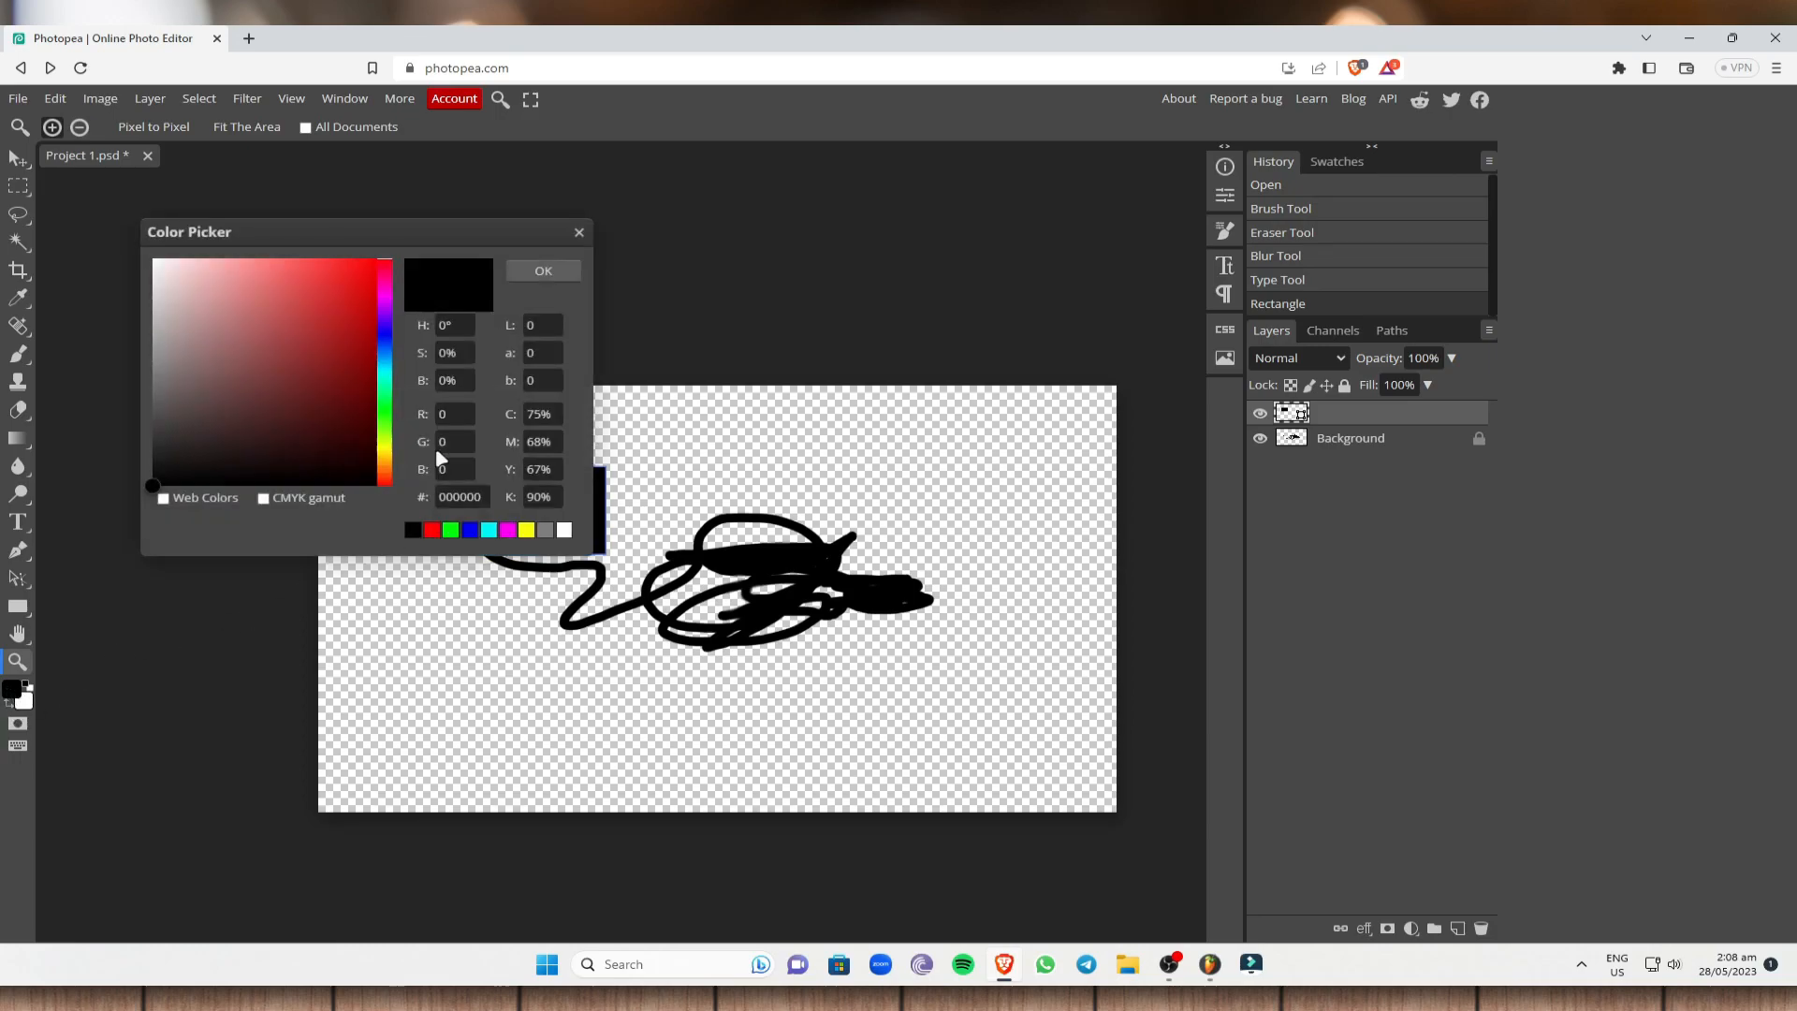
{"action": "mouse_move", "coordinate": [356, 292]}
{"action": "left_mouse_down"}
{"action": "mouse_move", "coordinate": [358, 326]}
{"action": "mouse_move", "coordinate": [385, 312]}
{"action": "mouse_move", "coordinate": [385, 353]}
{"action": "mouse_move", "coordinate": [378, 265]}
{"action": "left_mouse_up"}
{"action": "left_click", "coordinate": [538, 270]}
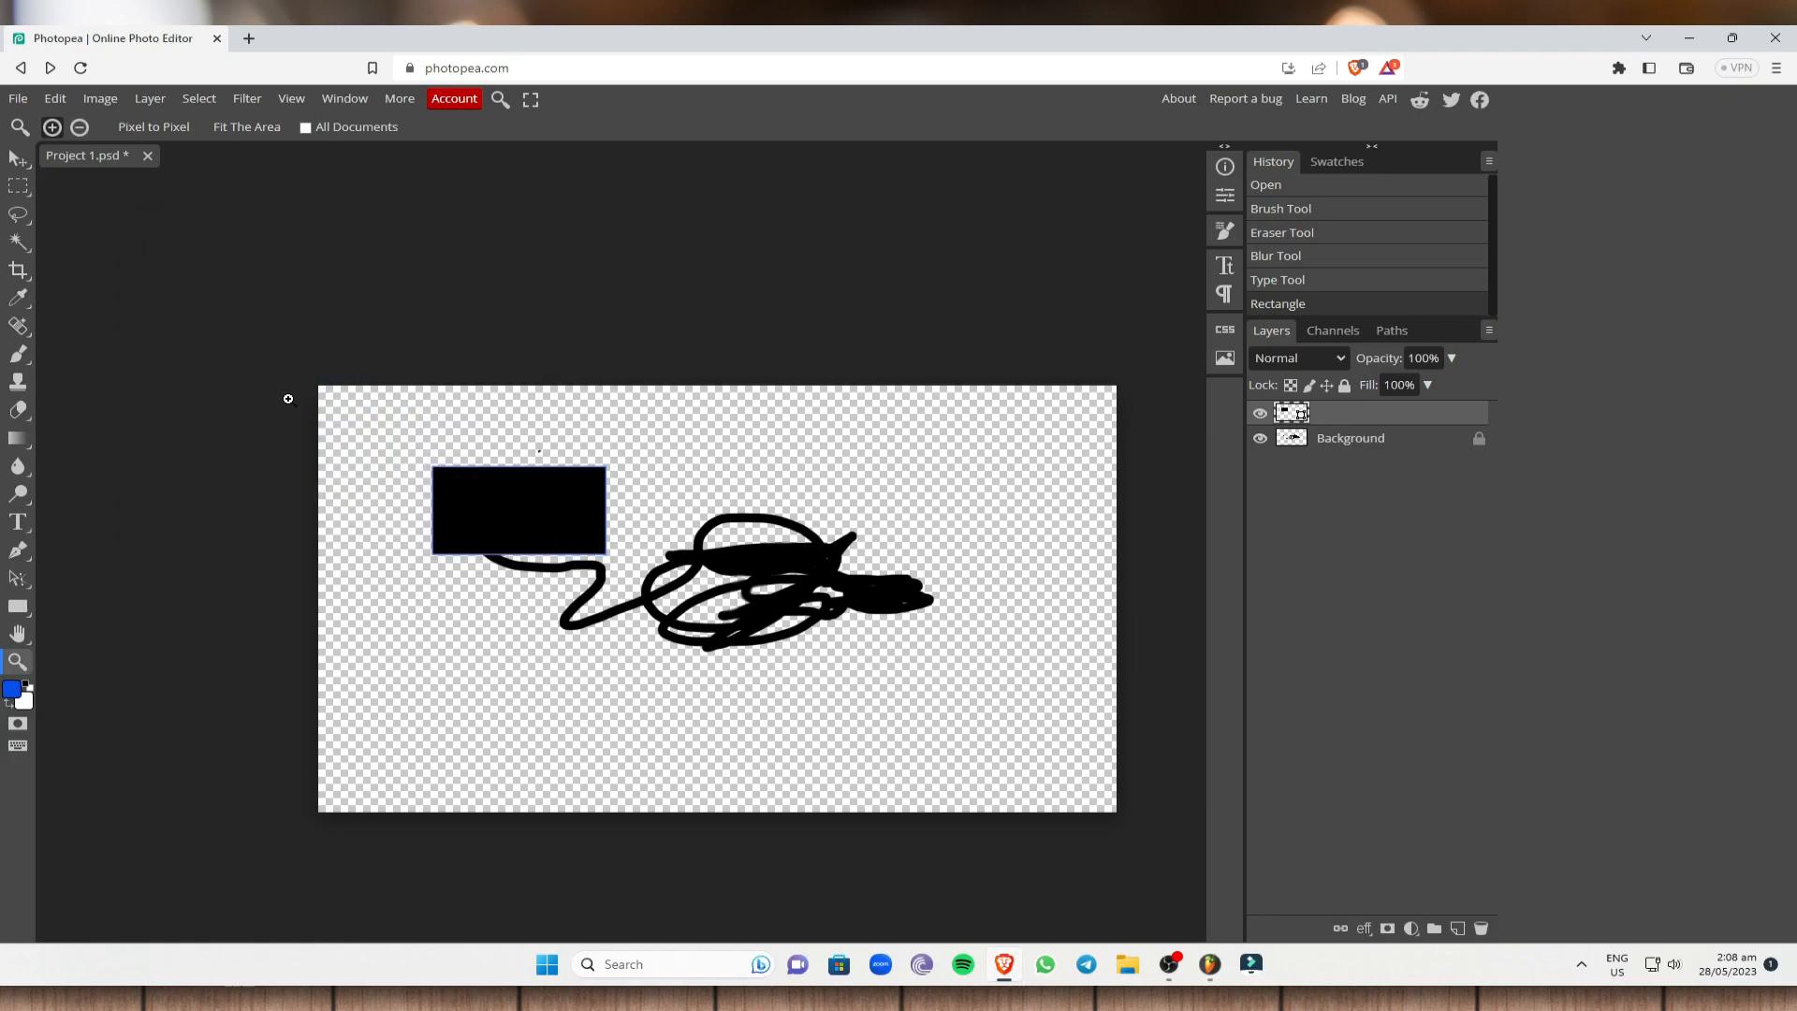
- Try to paint on the rectangle layer in blue with the Brush tool, and duplicate that layer
{"action": "left_click", "coordinate": [18, 354]}
{"action": "left_click", "coordinate": [683, 534]}
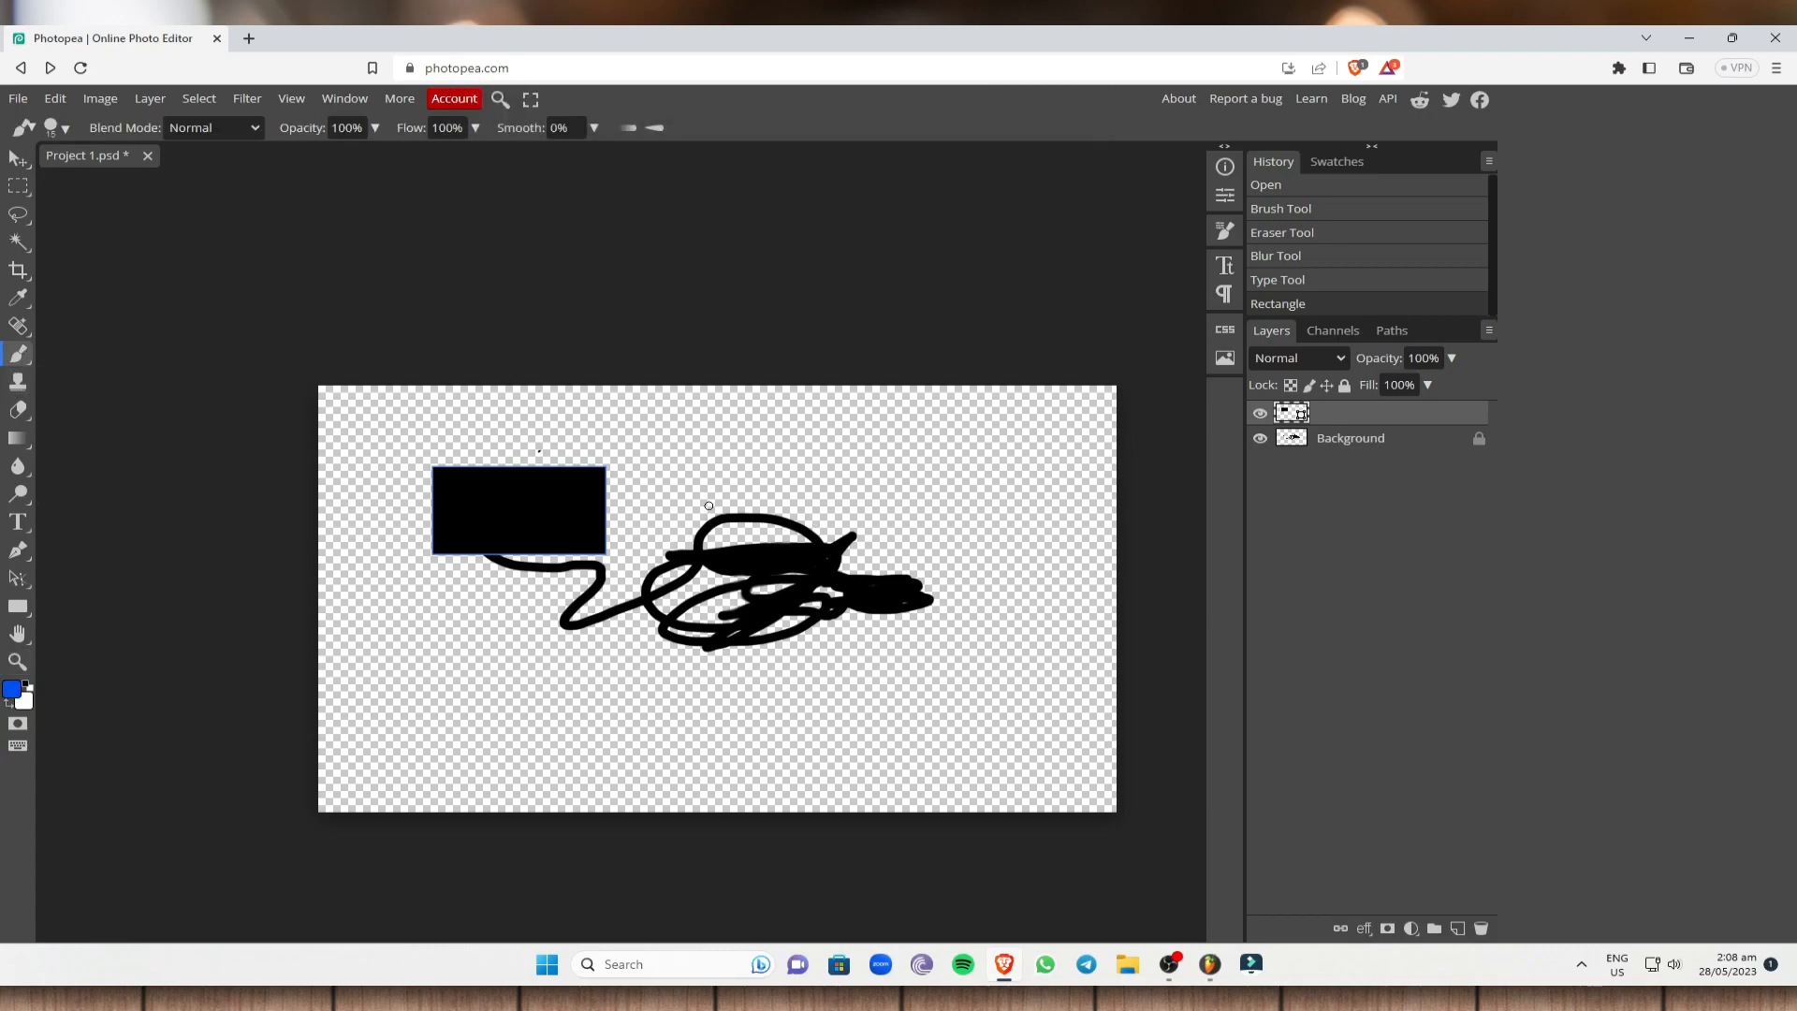
{"action": "key", "text": "ctrl+j"}
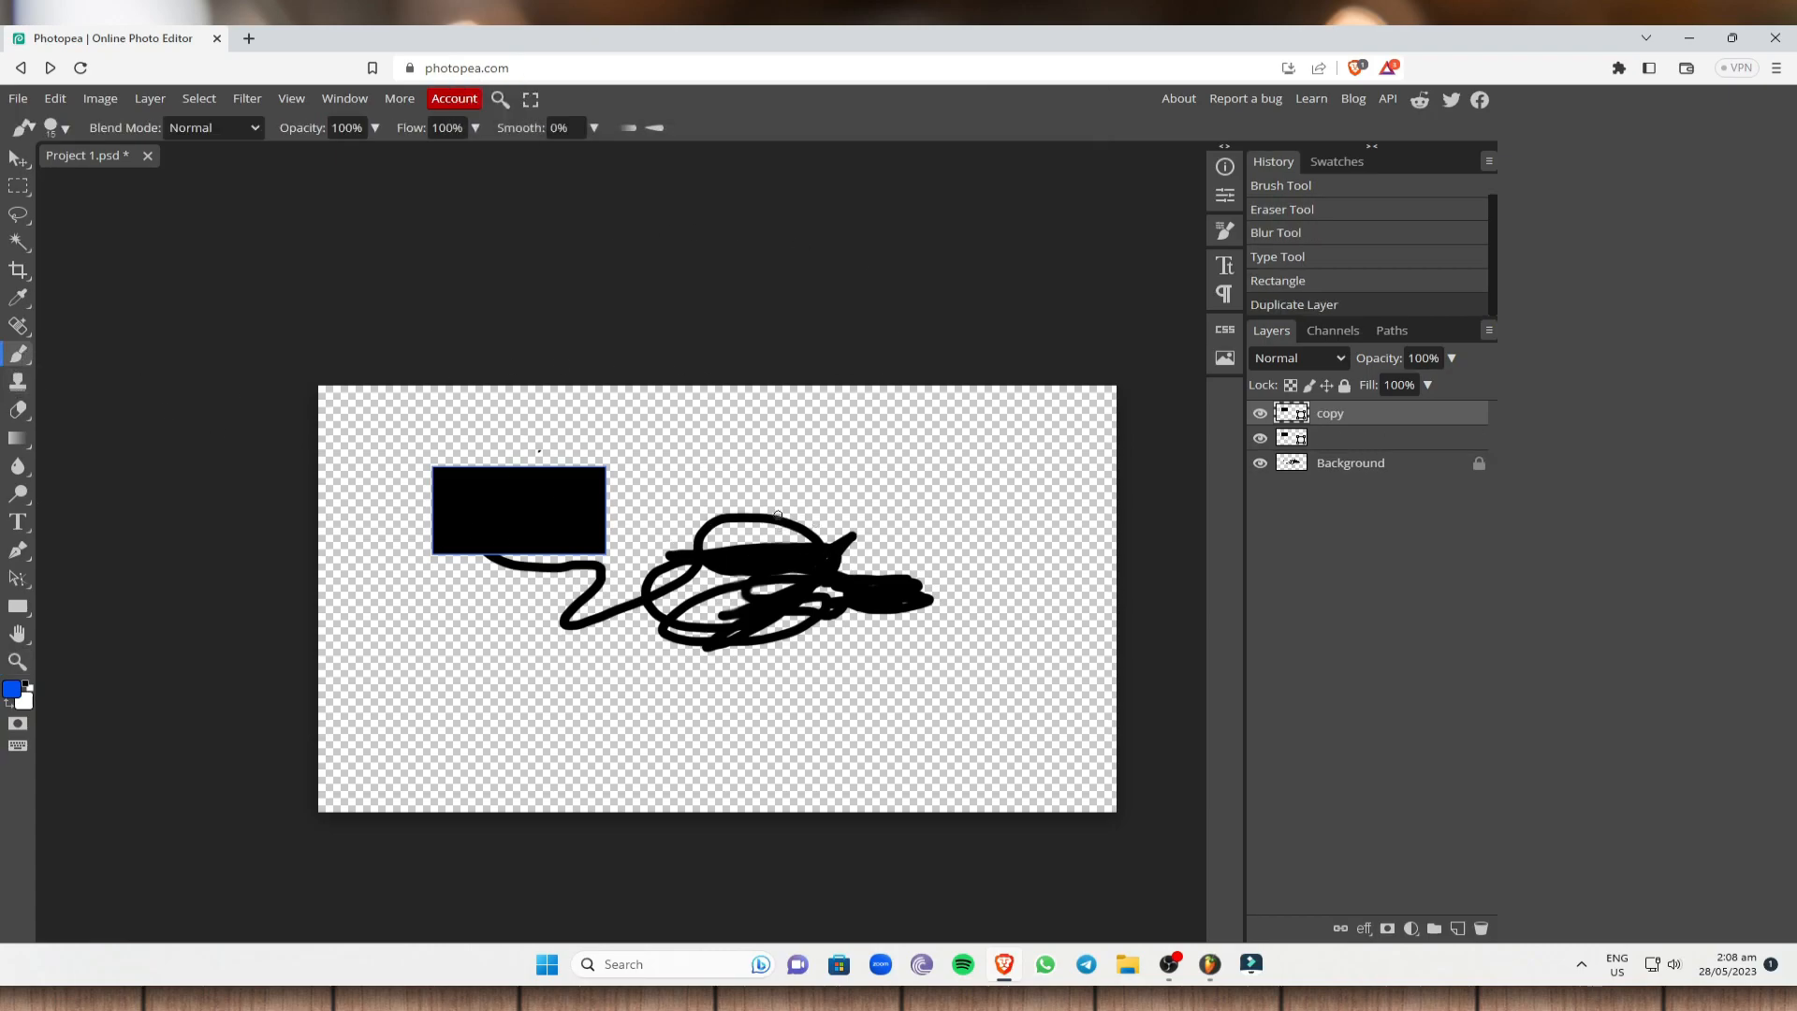
{"action": "left_click", "coordinate": [760, 511]}
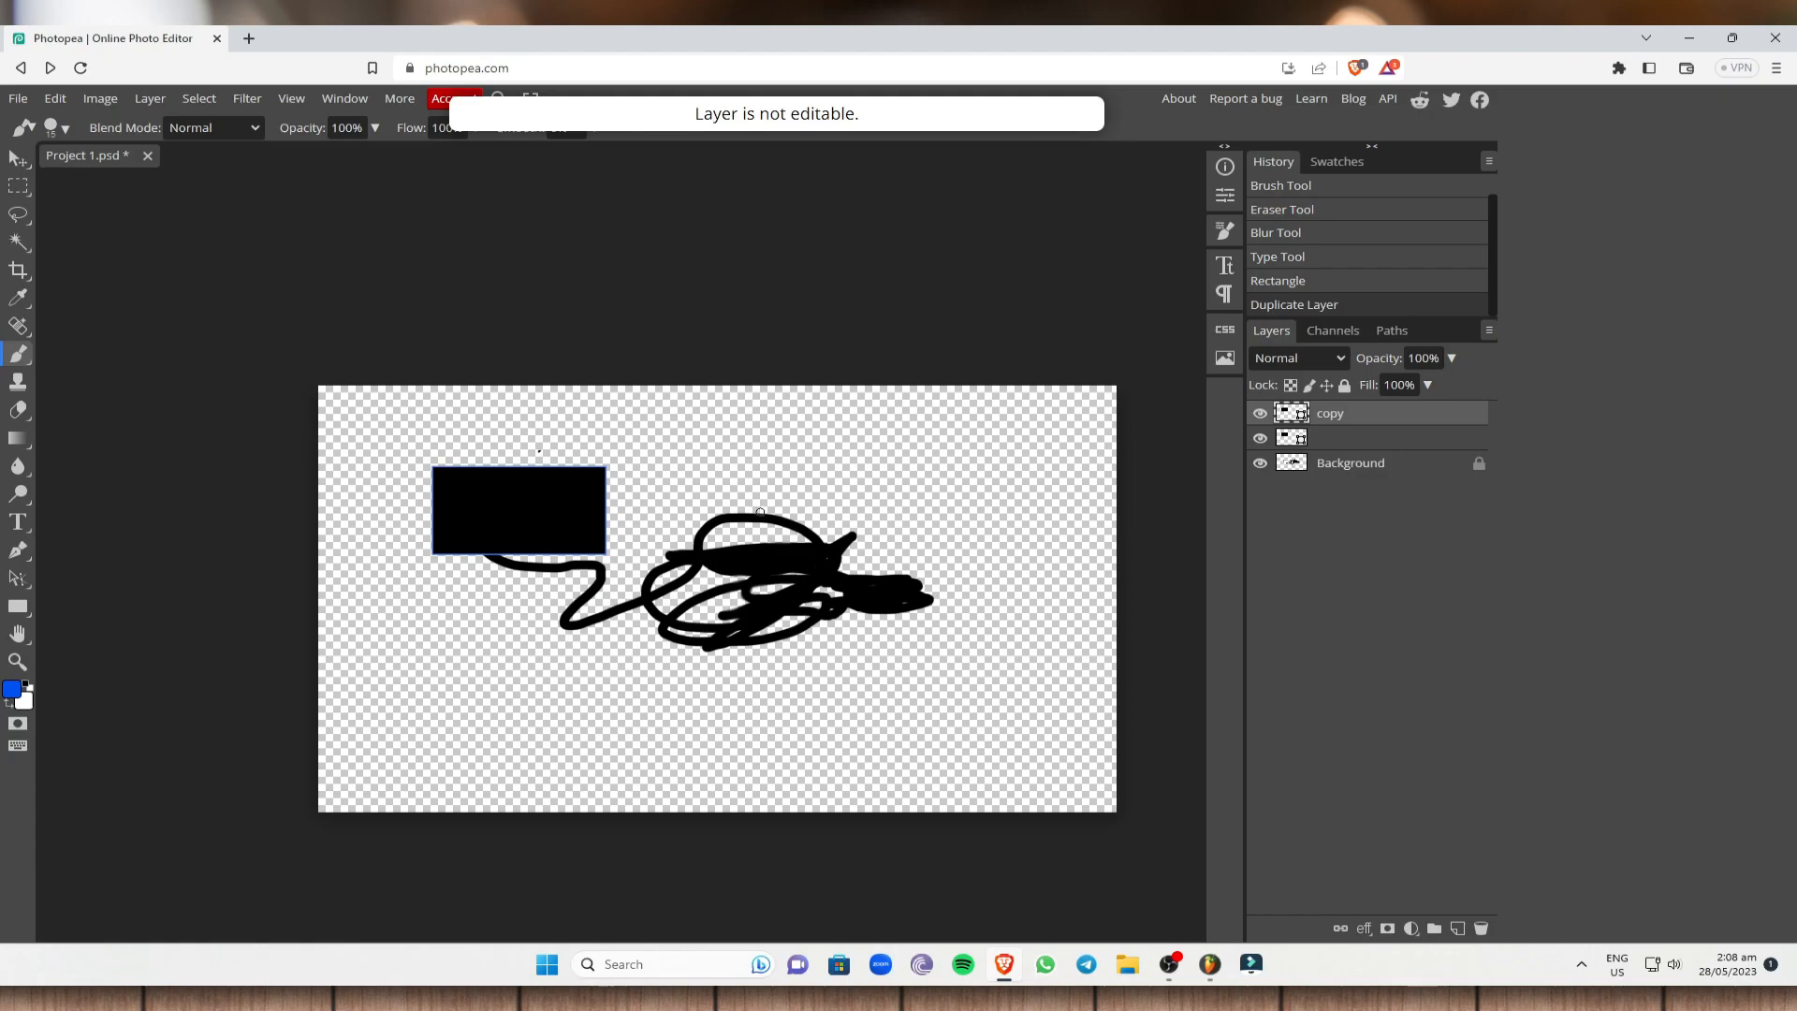
- Delete the duplicate and original rectangle layers, unlock the Background layer and try to delete it too
{"action": "left_click", "coordinate": [1355, 429]}
{"action": "left_click", "coordinate": [1350, 419]}
{"action": "key", "text": "Delete"}
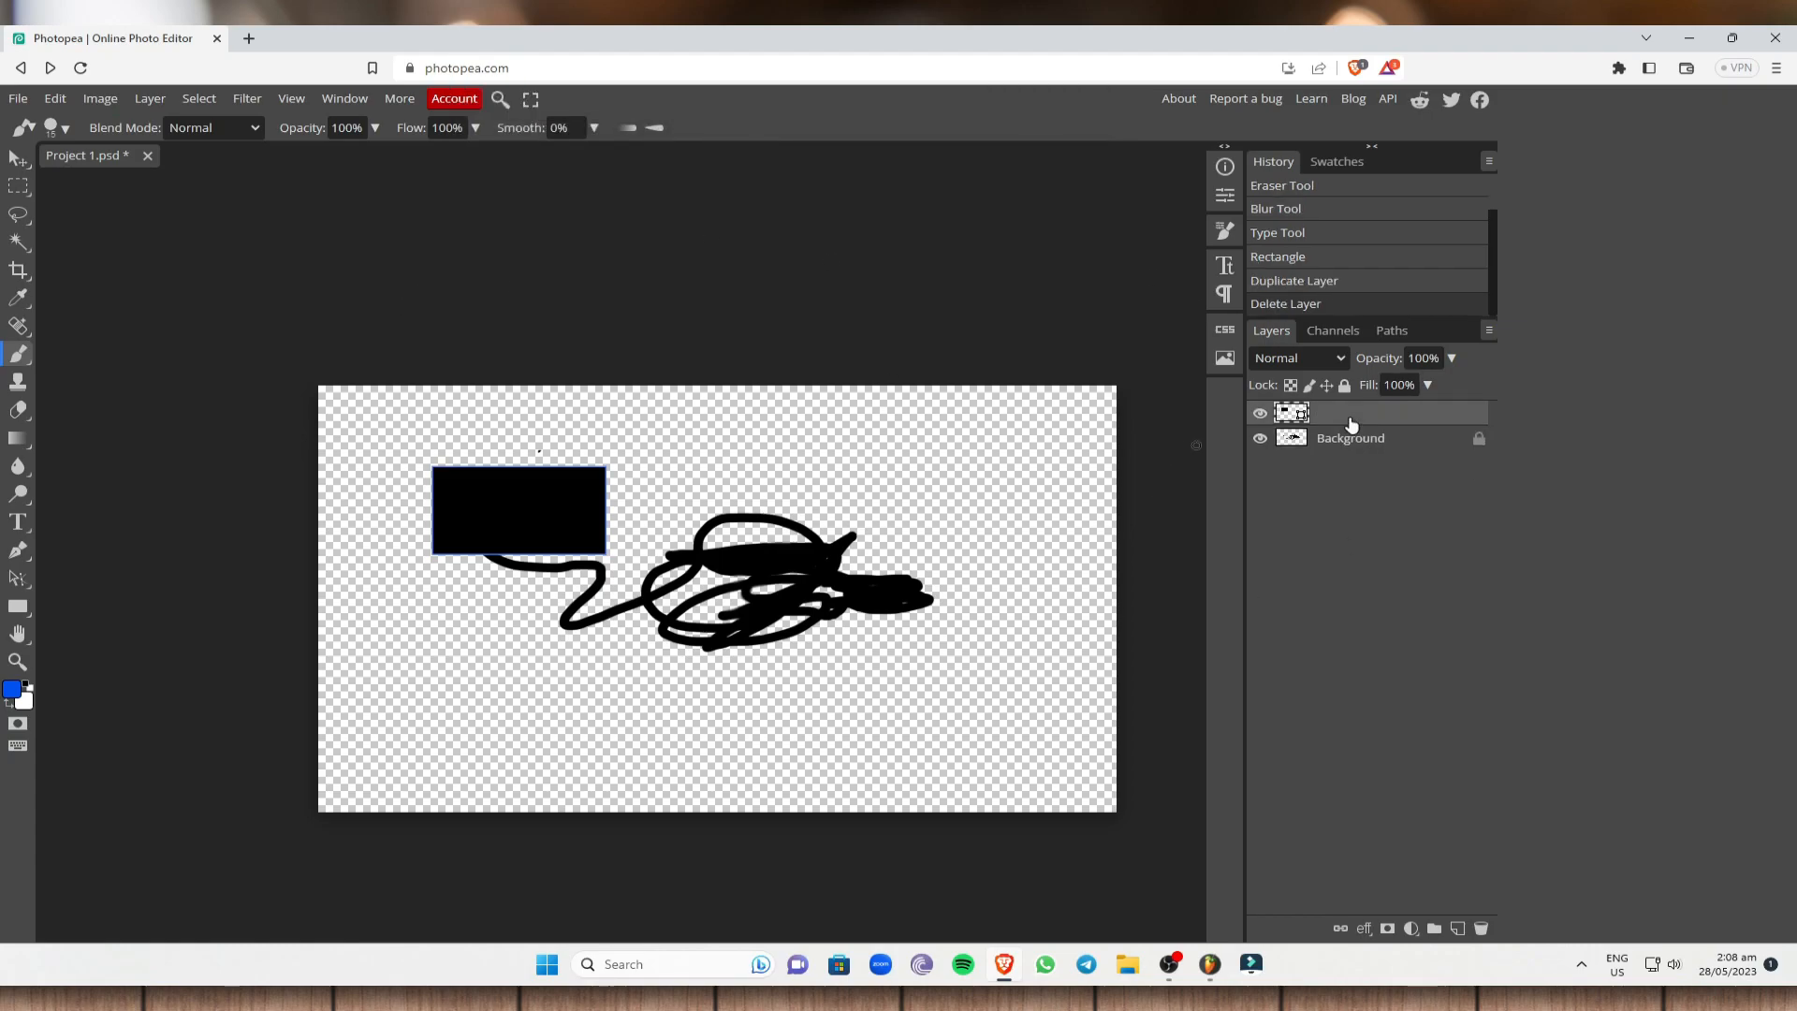
{"action": "key", "text": "Delete"}
{"action": "left_click", "coordinate": [1477, 413]}
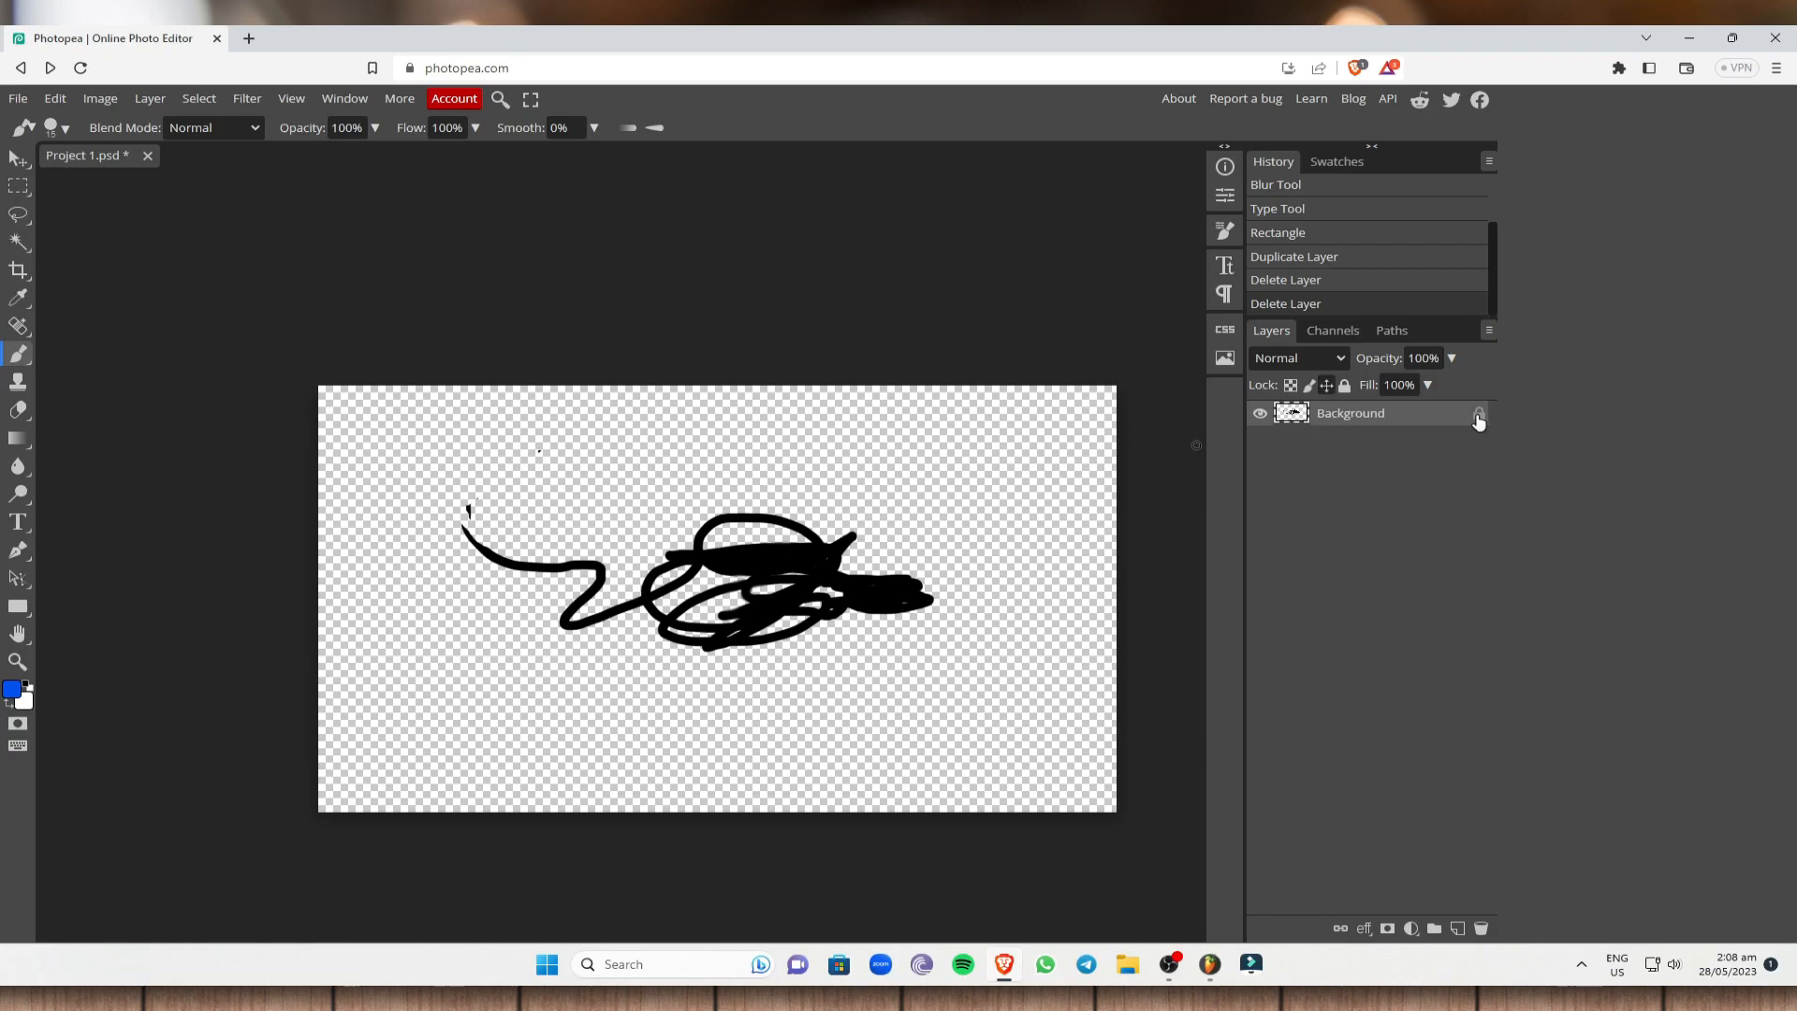
{"action": "key", "text": "Delete"}
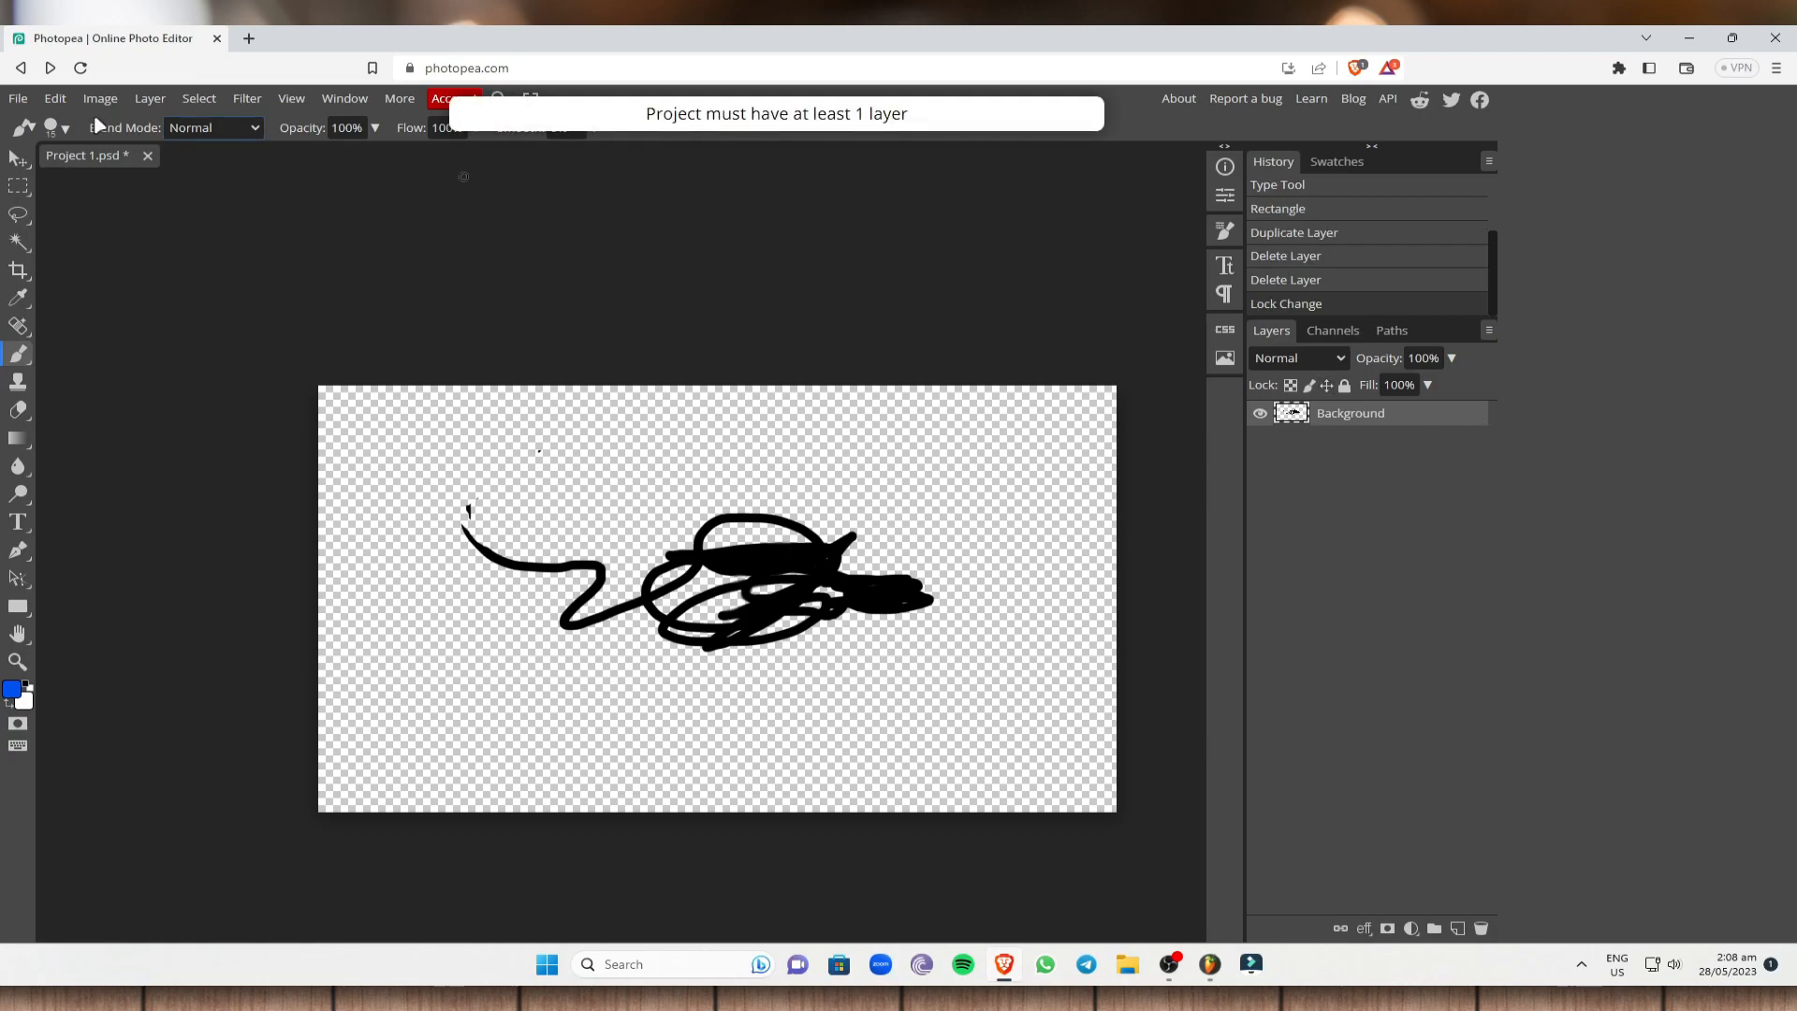
- Reload the editor, discarding the old project, and create a new 1280 × 720 px project with a transparent background
{"action": "key", "text": "F5"}
{"action": "left_click", "coordinate": [973, 169]}
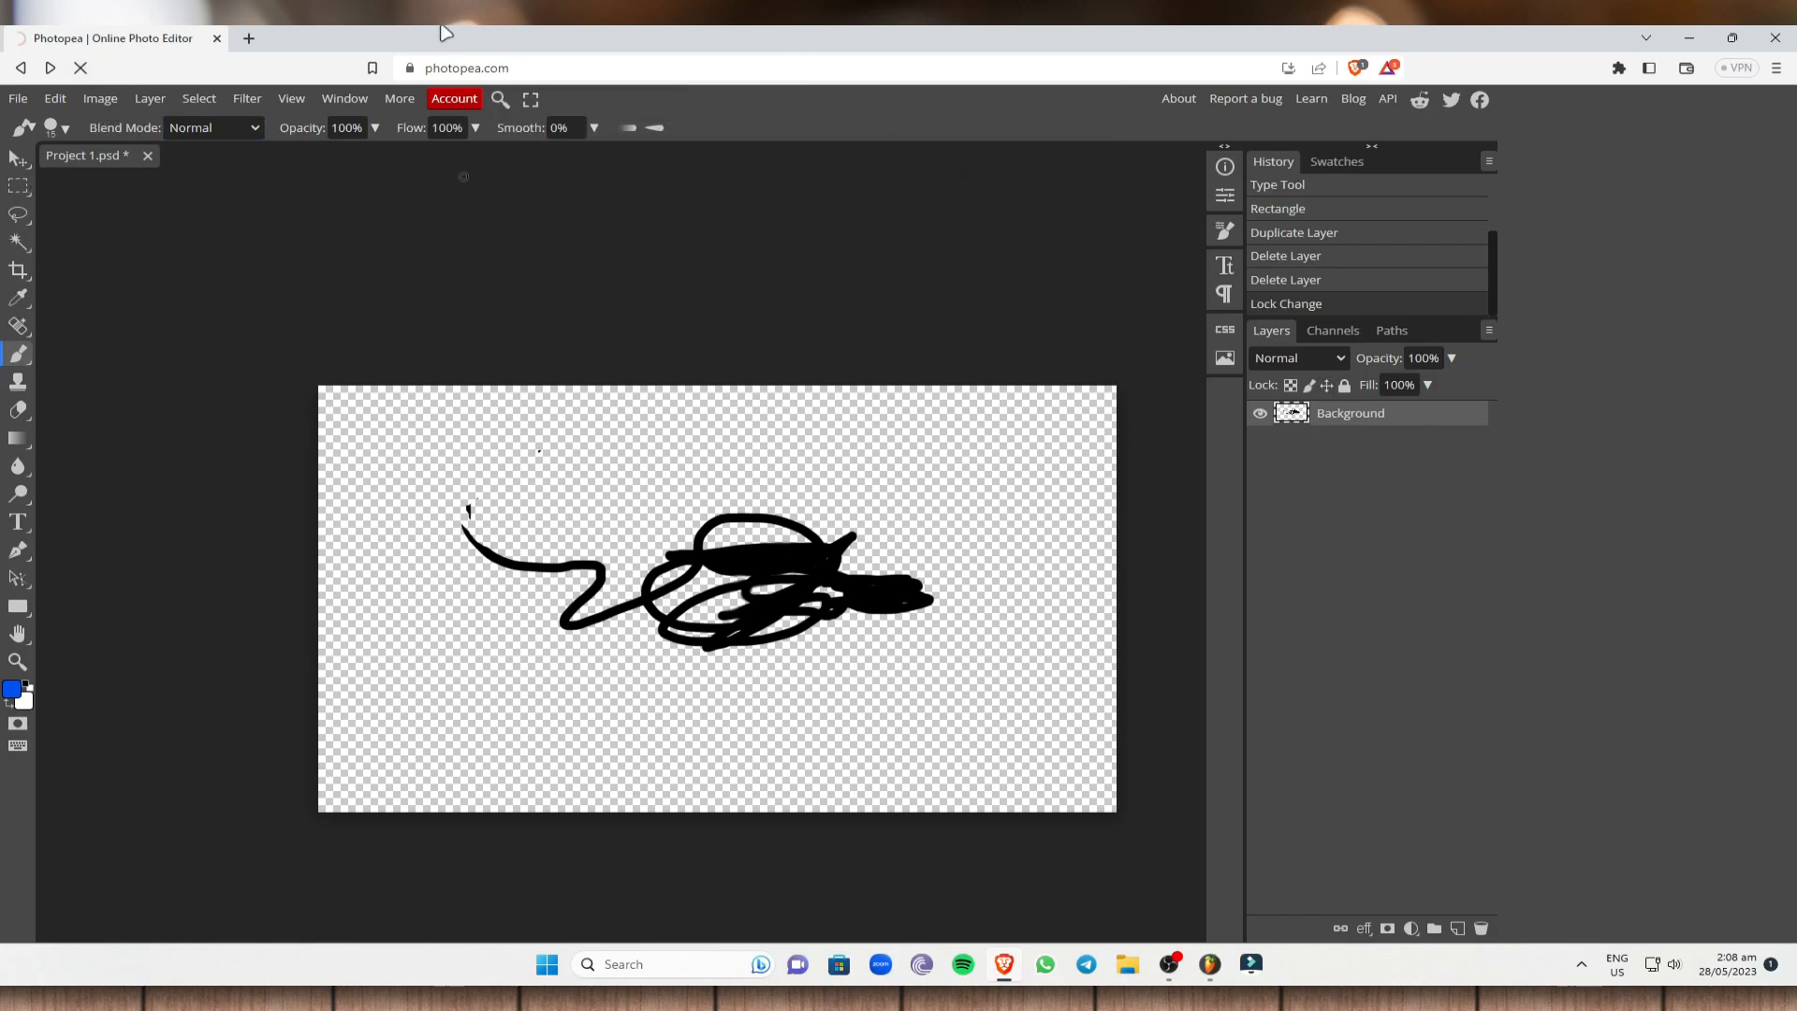
{"action": "left_click", "coordinate": [674, 312]}
{"action": "left_click", "coordinate": [216, 292]}
{"action": "left_click", "coordinate": [225, 364]}
{"action": "left_click", "coordinate": [227, 293]}
{"action": "left_click", "coordinate": [215, 347]}
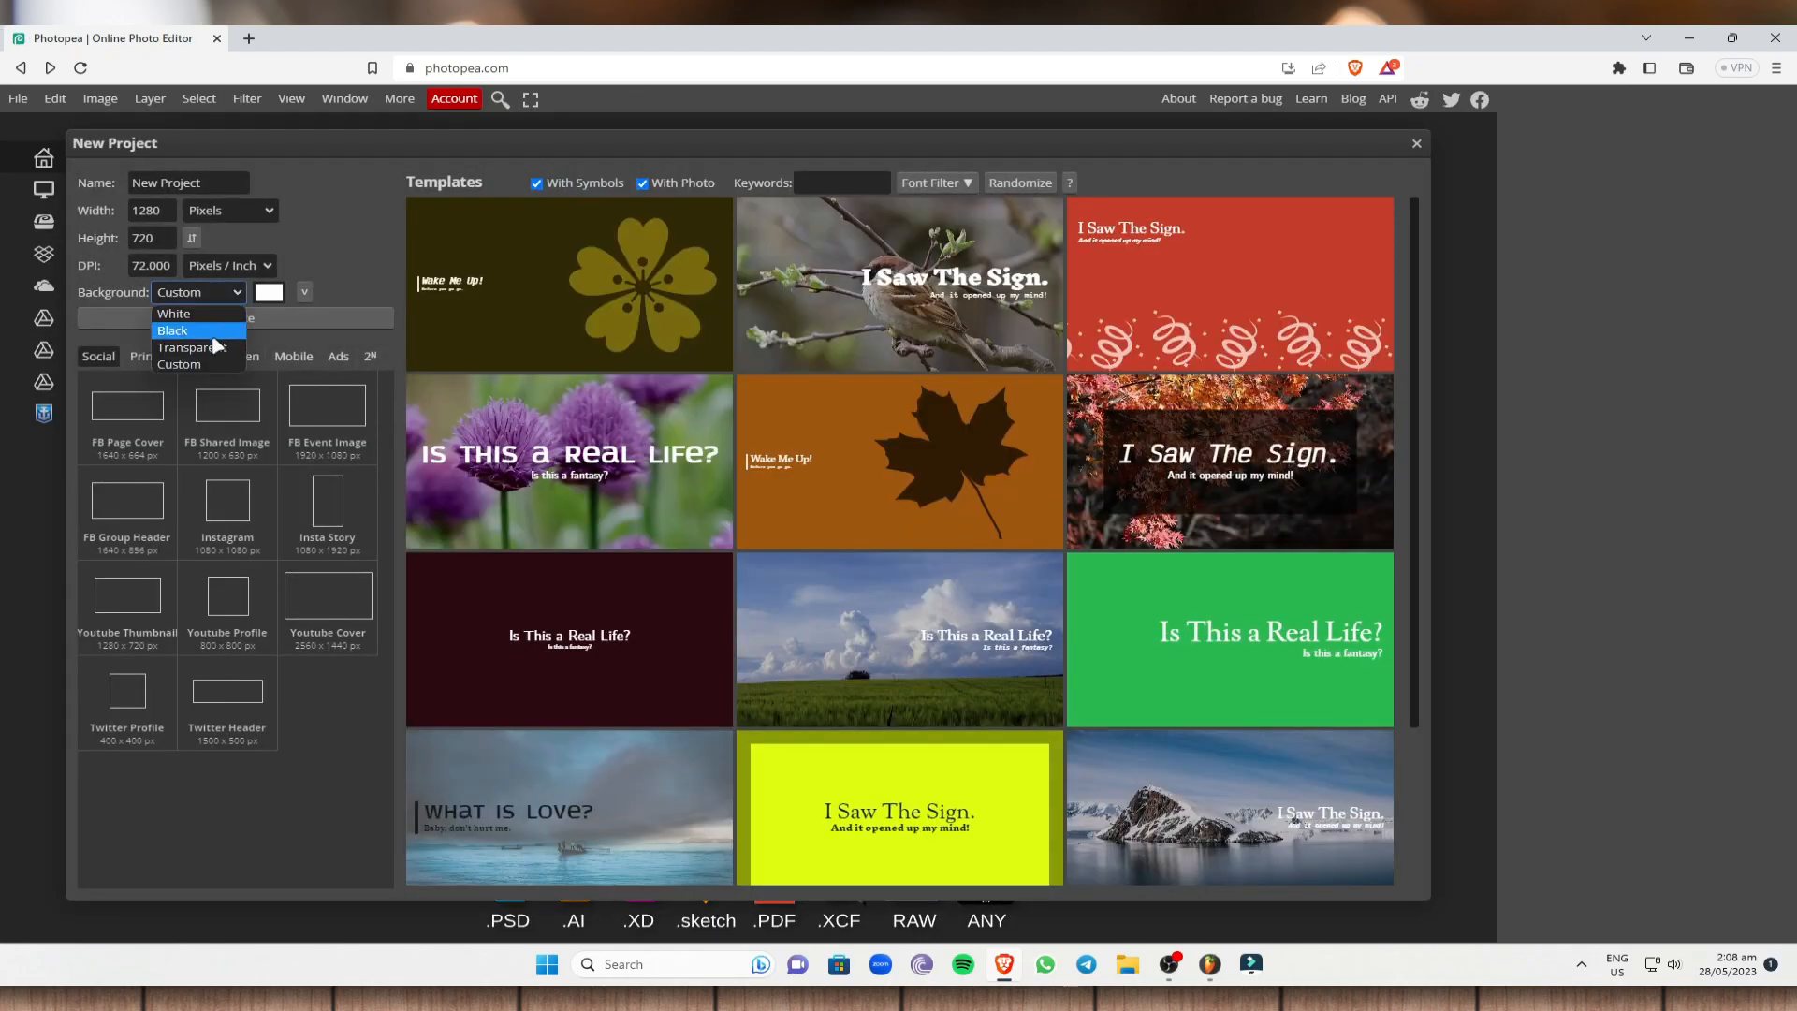
{"action": "left_click", "coordinate": [228, 319]}
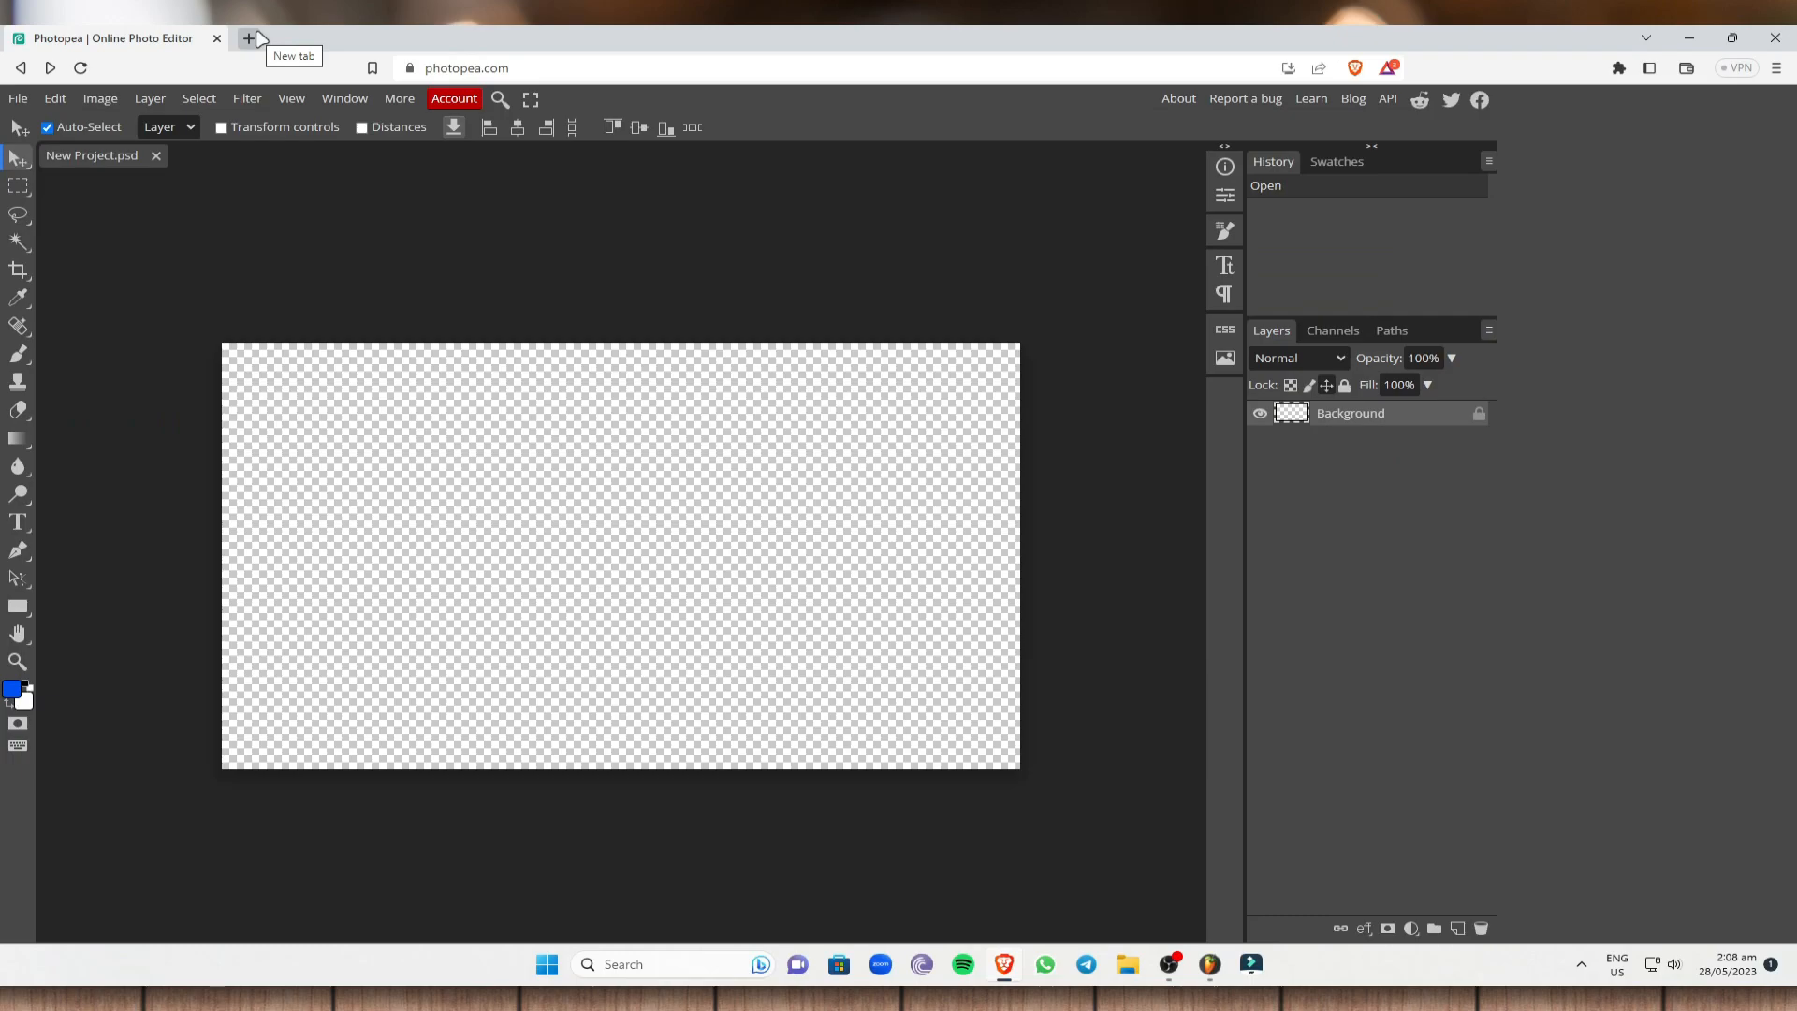
- Open the kitten photo from the Desktop folder as a separate document
{"action": "left_click", "coordinate": [15, 103]}
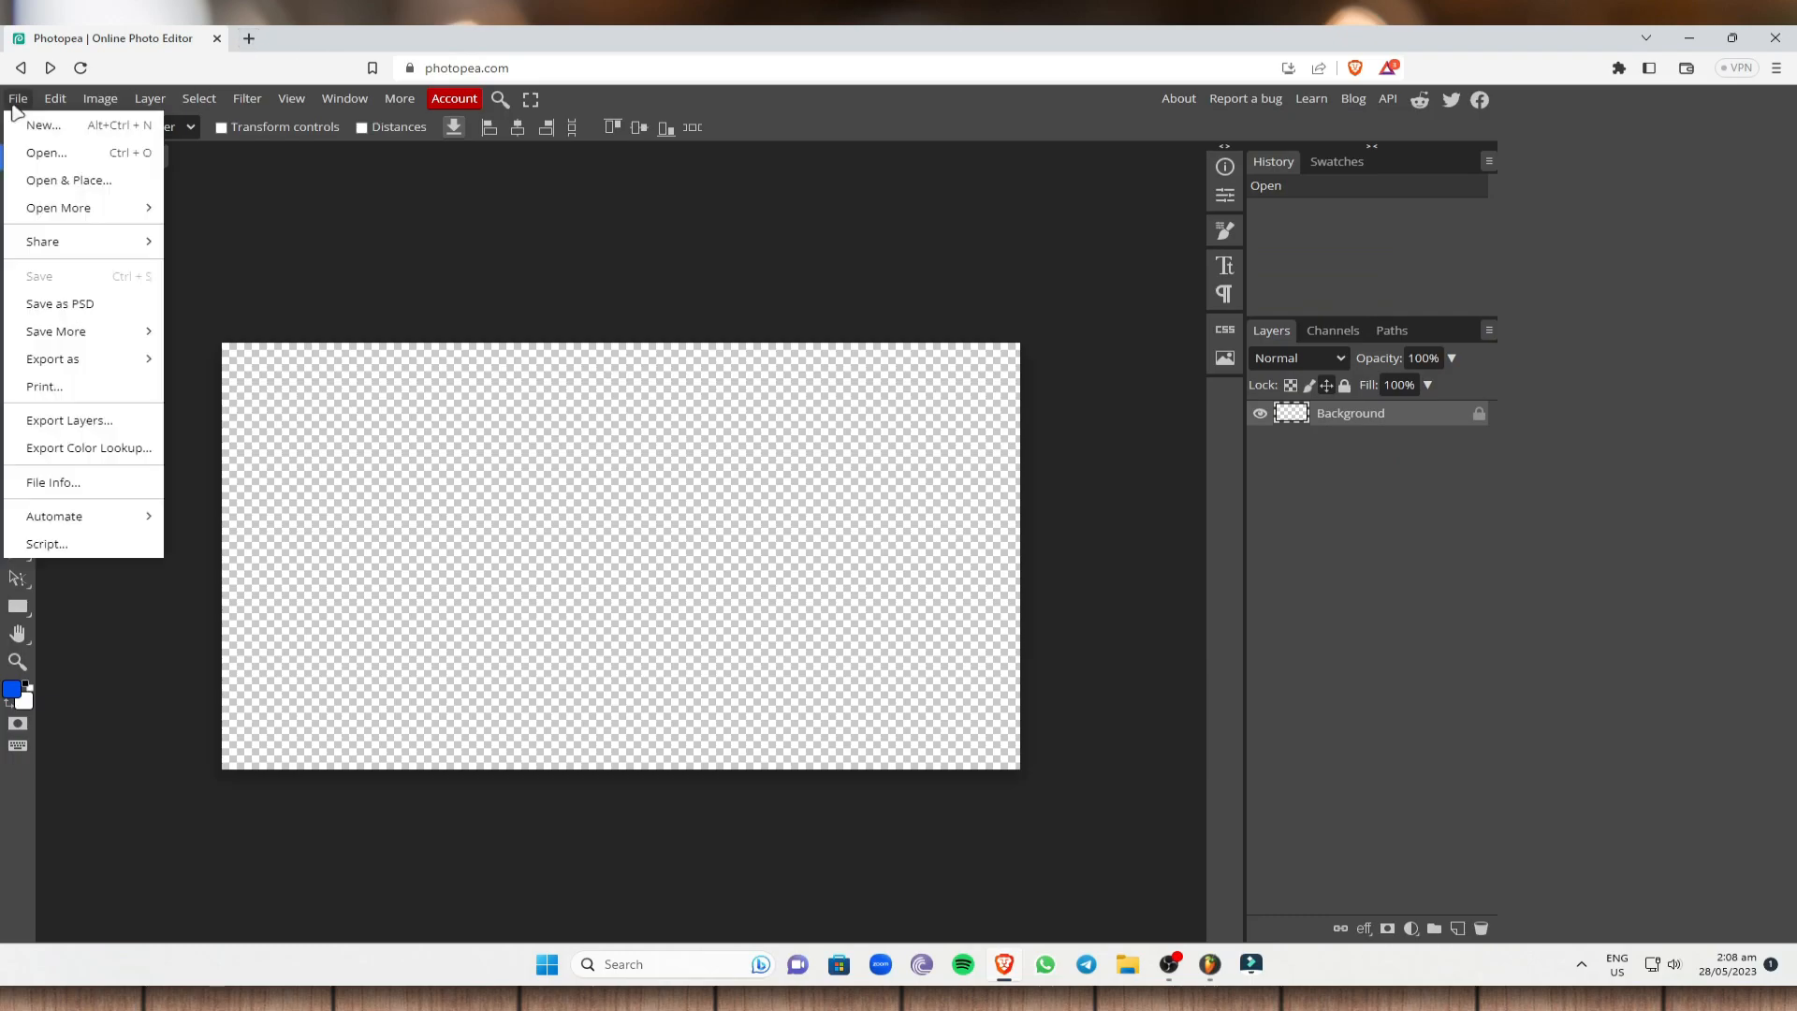
{"action": "left_click", "coordinate": [38, 154]}
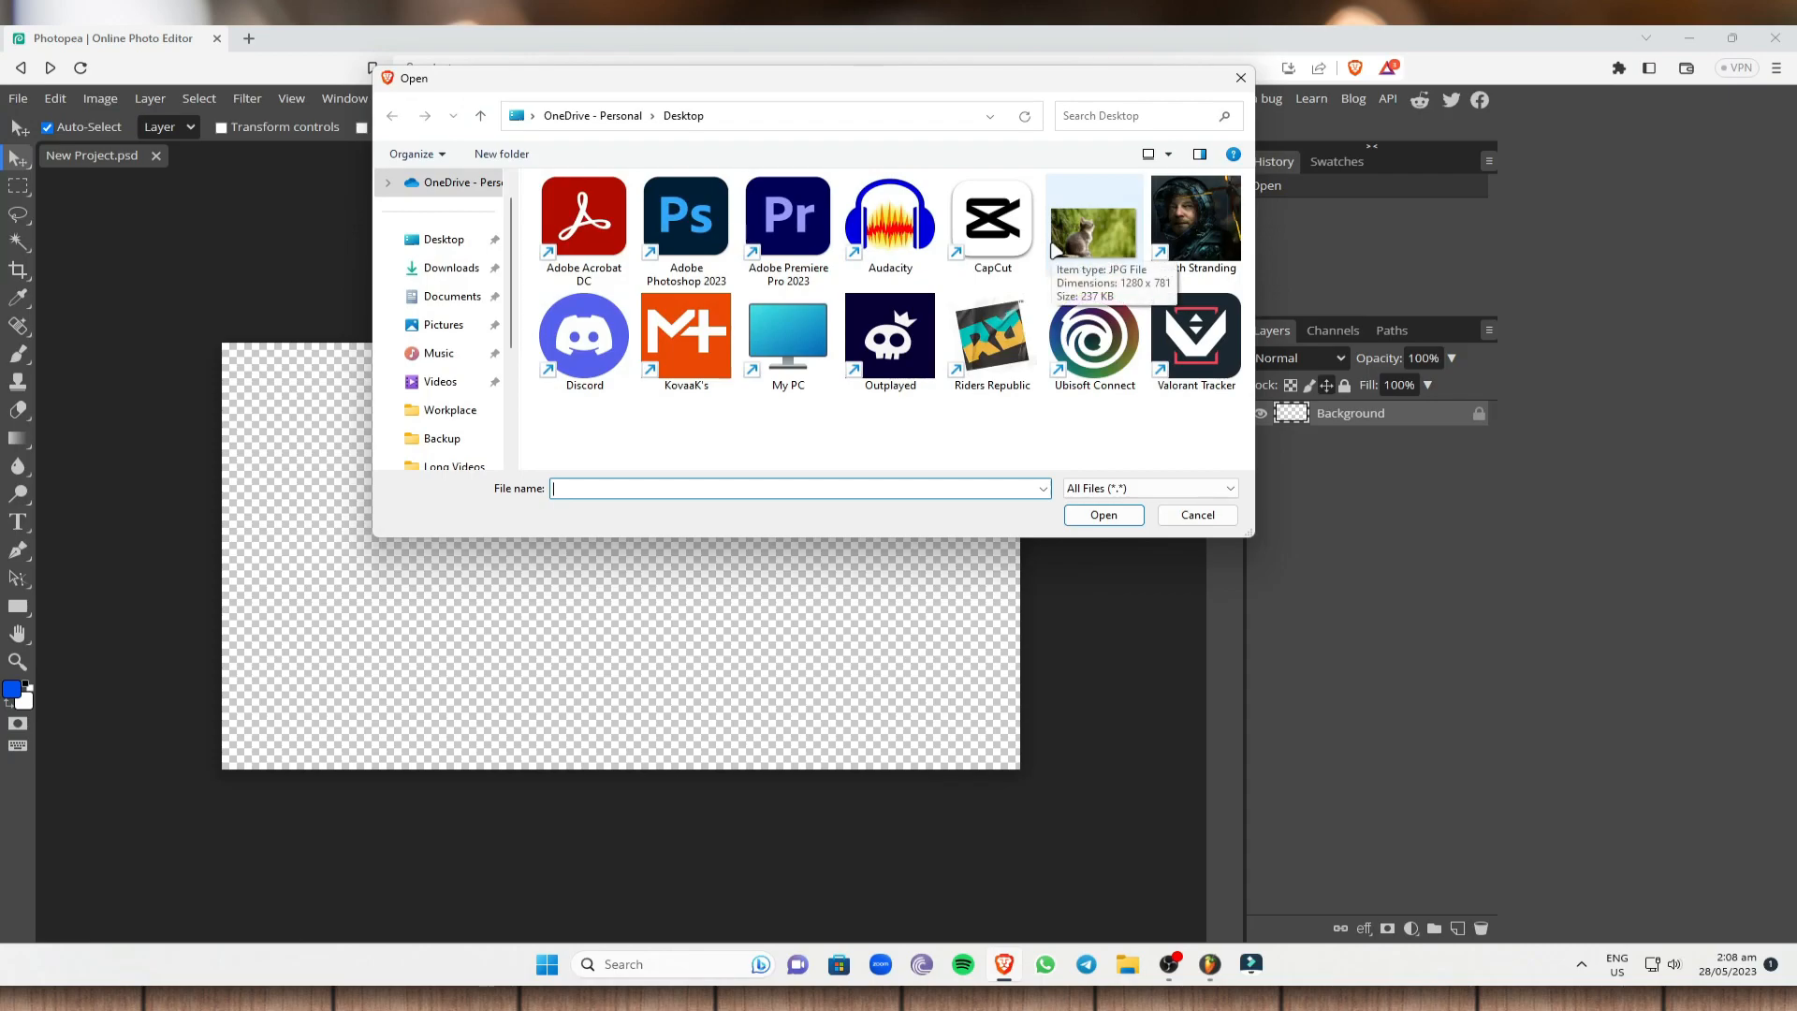
{"action": "left_click", "coordinate": [1076, 236]}
{"action": "left_click", "coordinate": [1091, 512]}
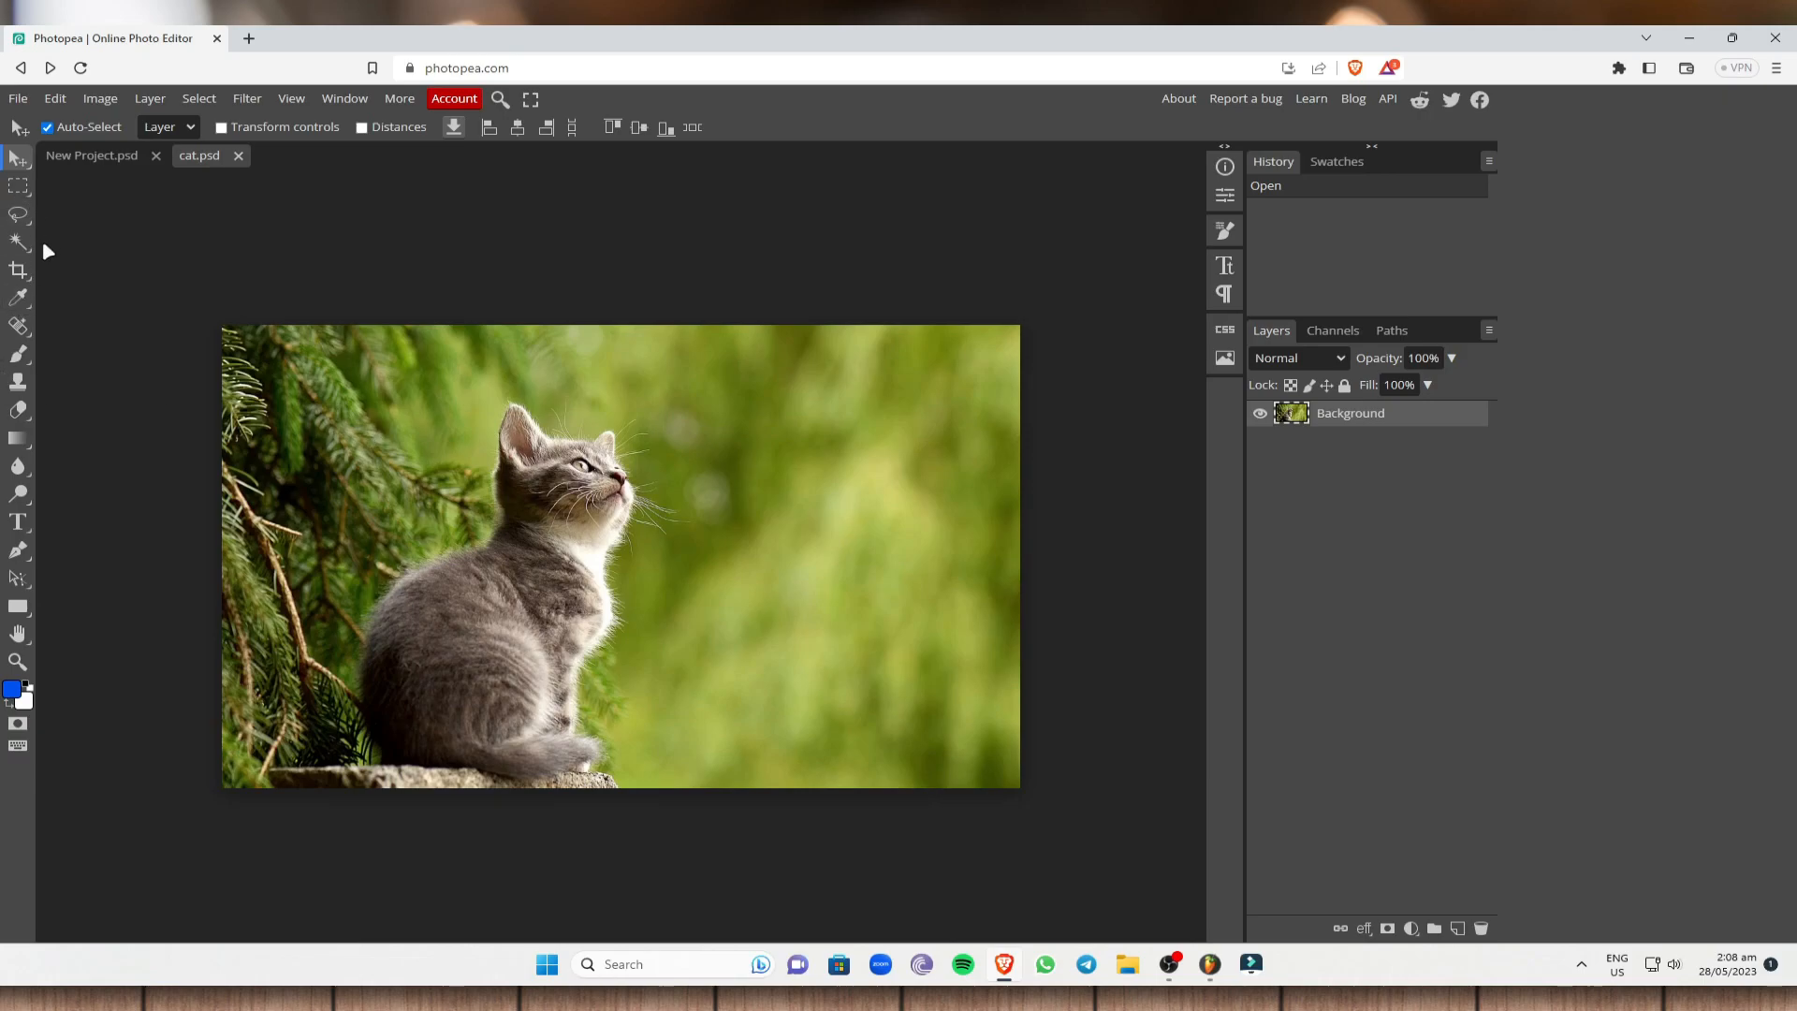
- Crop away roughly the right-hand third of the kitten photo, keeping the kitten and full height
{"action": "left_click", "coordinate": [31, 270]}
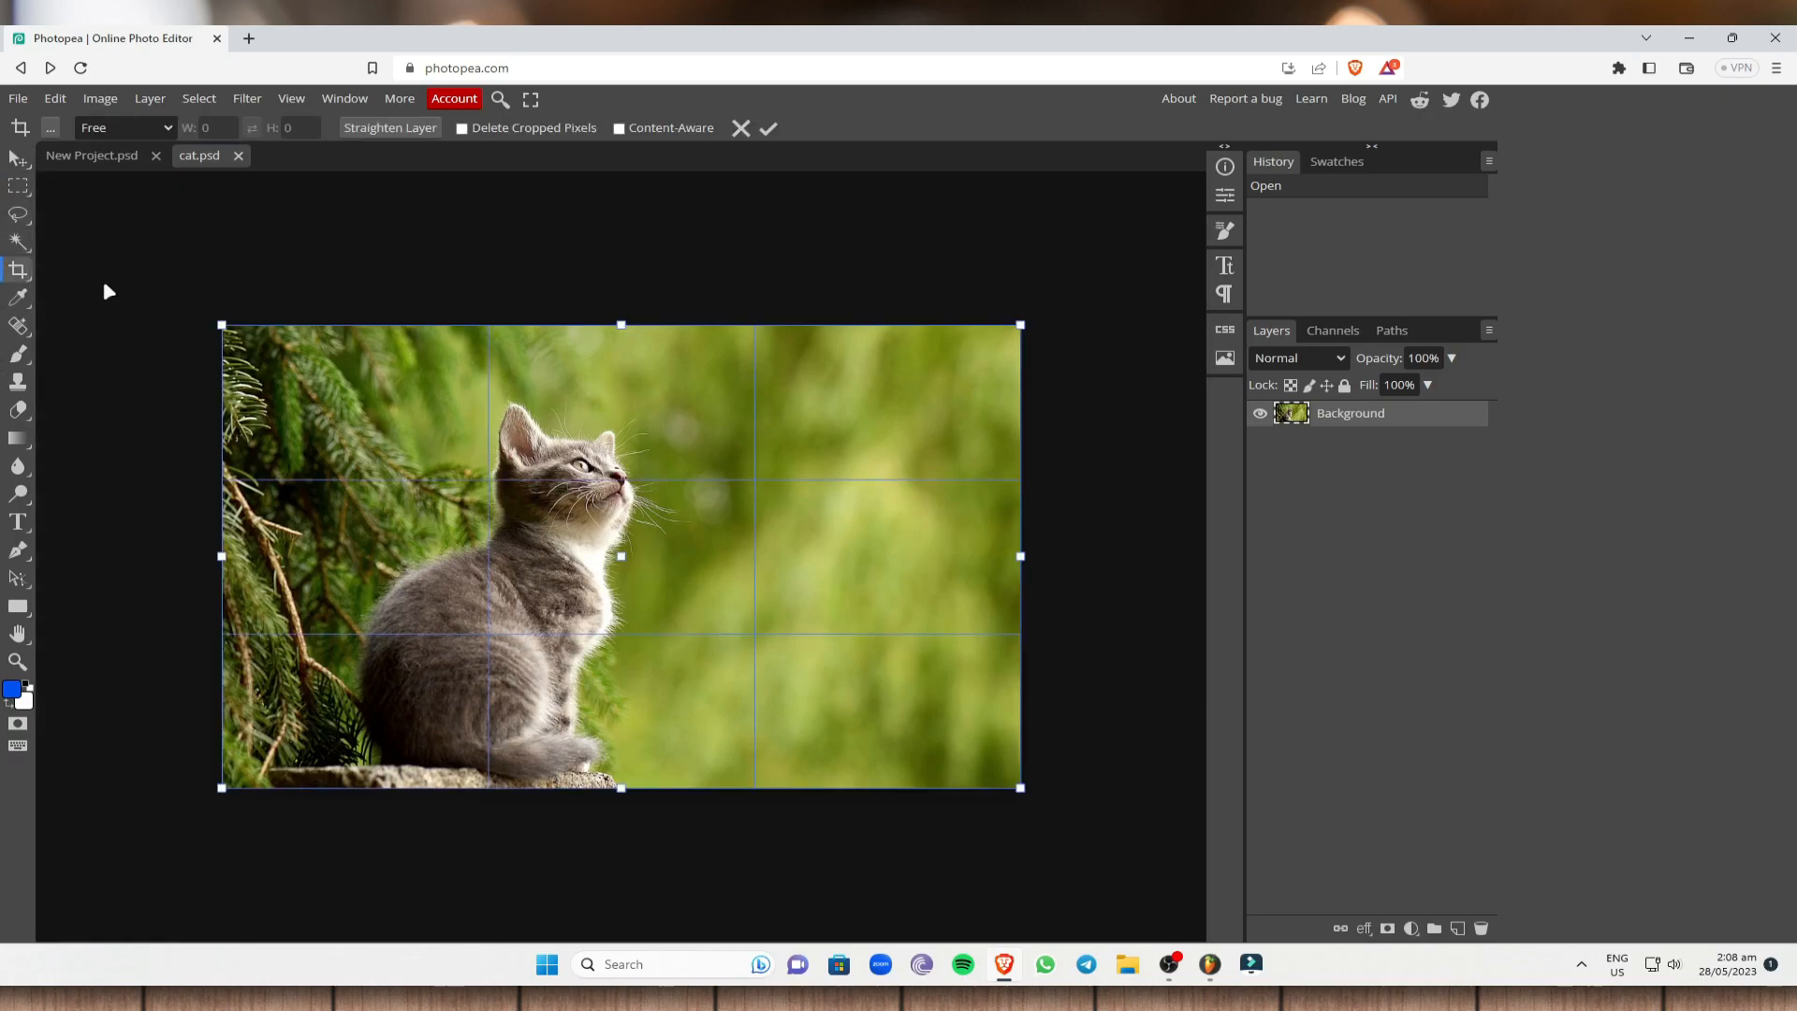
{"action": "left_click_drag", "start_coordinate": [1025, 579], "coordinate": [784, 575]}
{"action": "key", "text": "Return"}
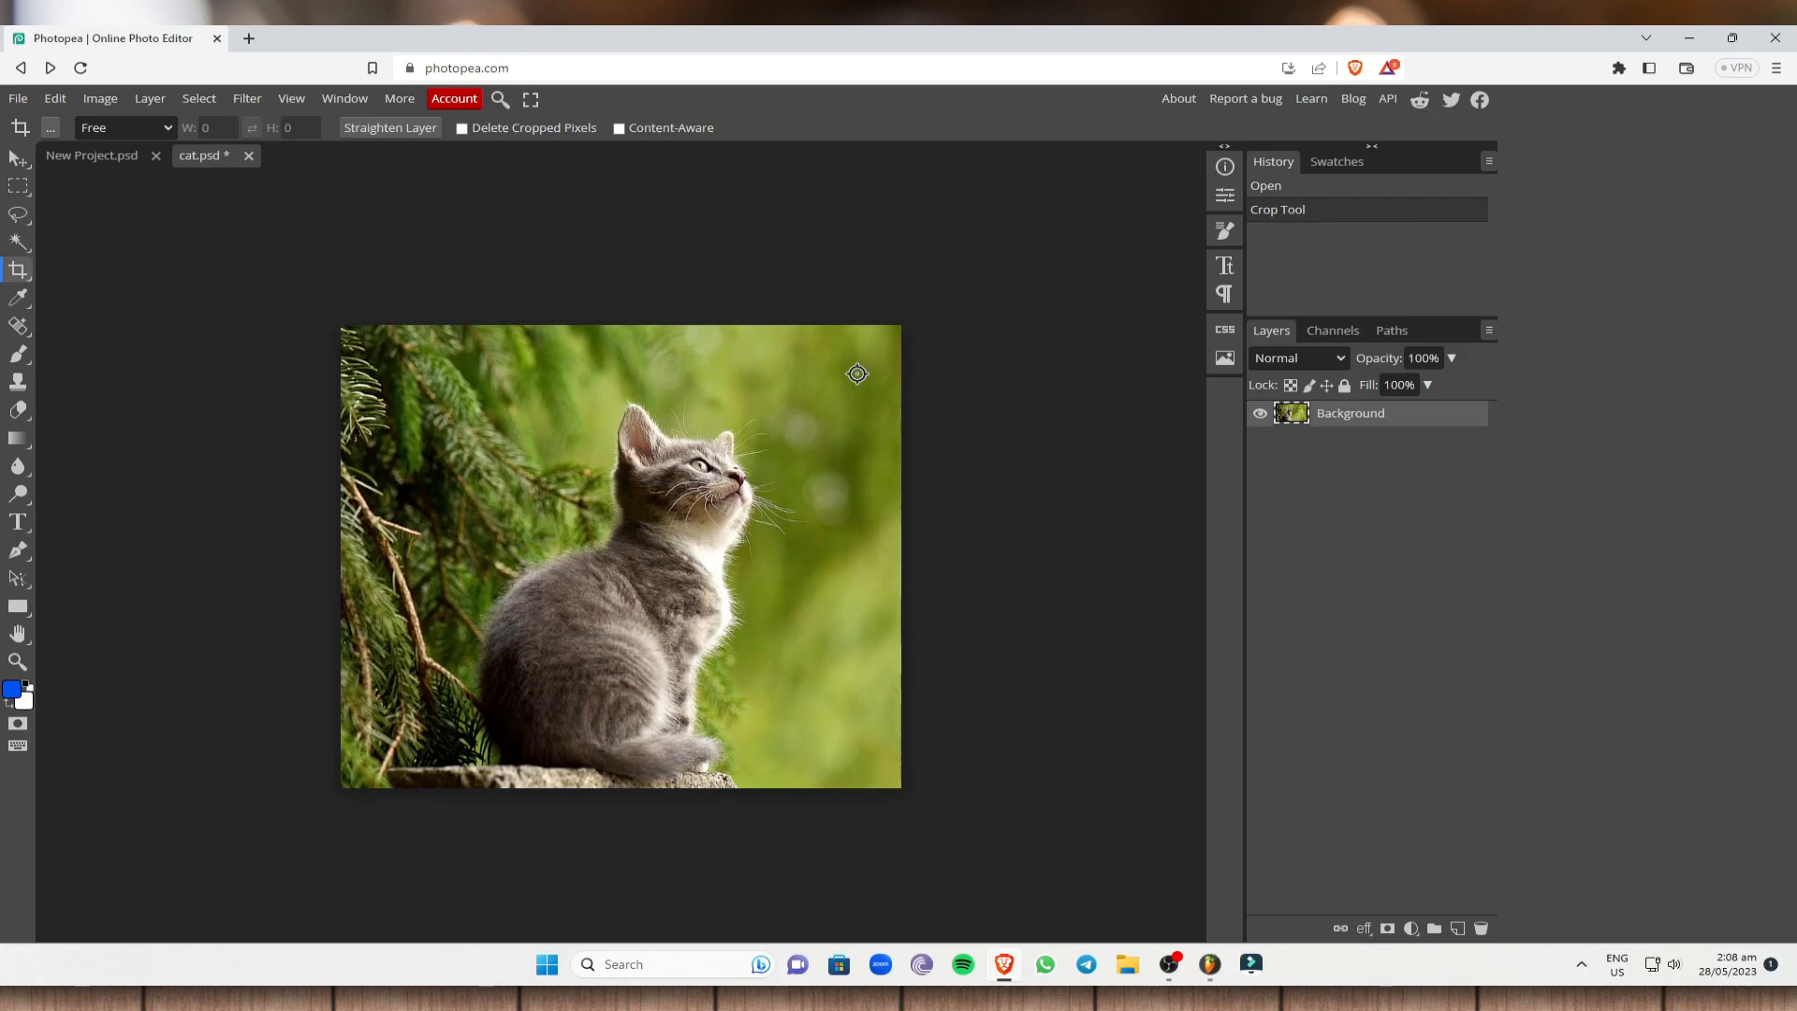
- Pan the cropped photo slightly up and left with the Hand tool, and try the Move tool on it
{"action": "left_click", "coordinate": [18, 633]}
{"action": "left_click_drag", "start_coordinate": [561, 598], "coordinate": [526, 566]}
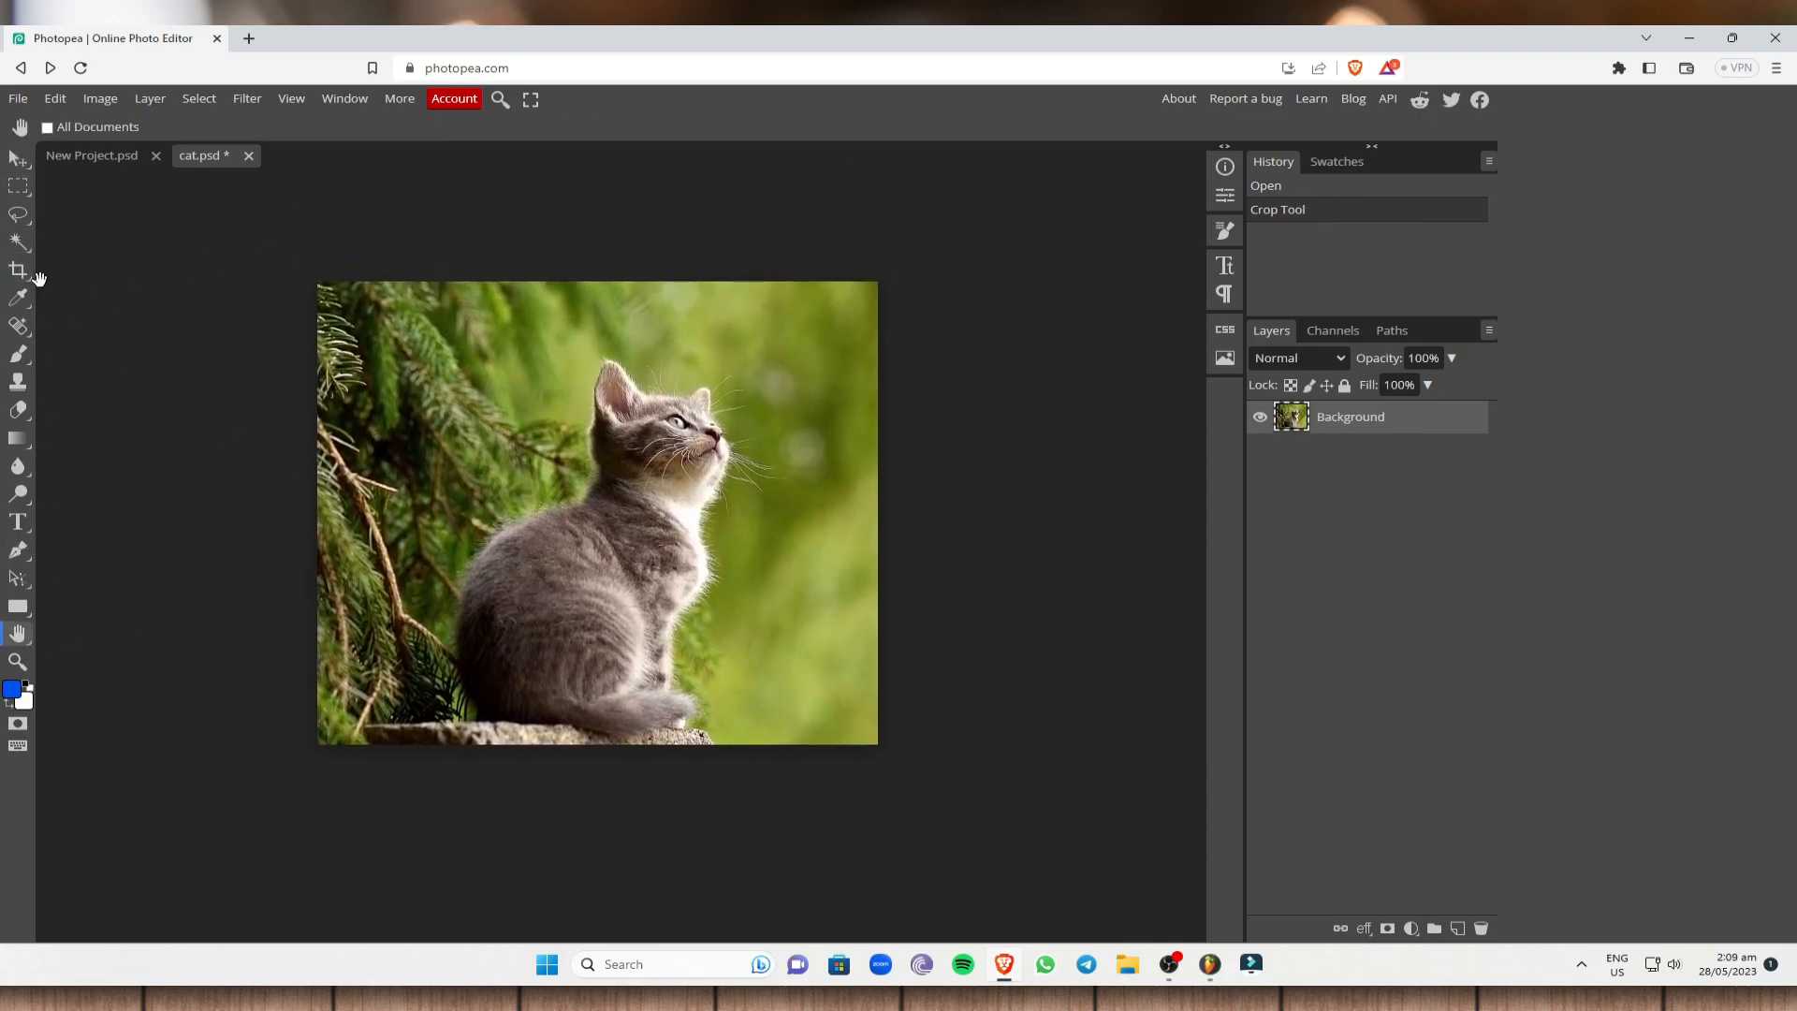
{"action": "left_click", "coordinate": [18, 159]}
{"action": "left_click_drag", "start_coordinate": [553, 353], "coordinate": [618, 384]}
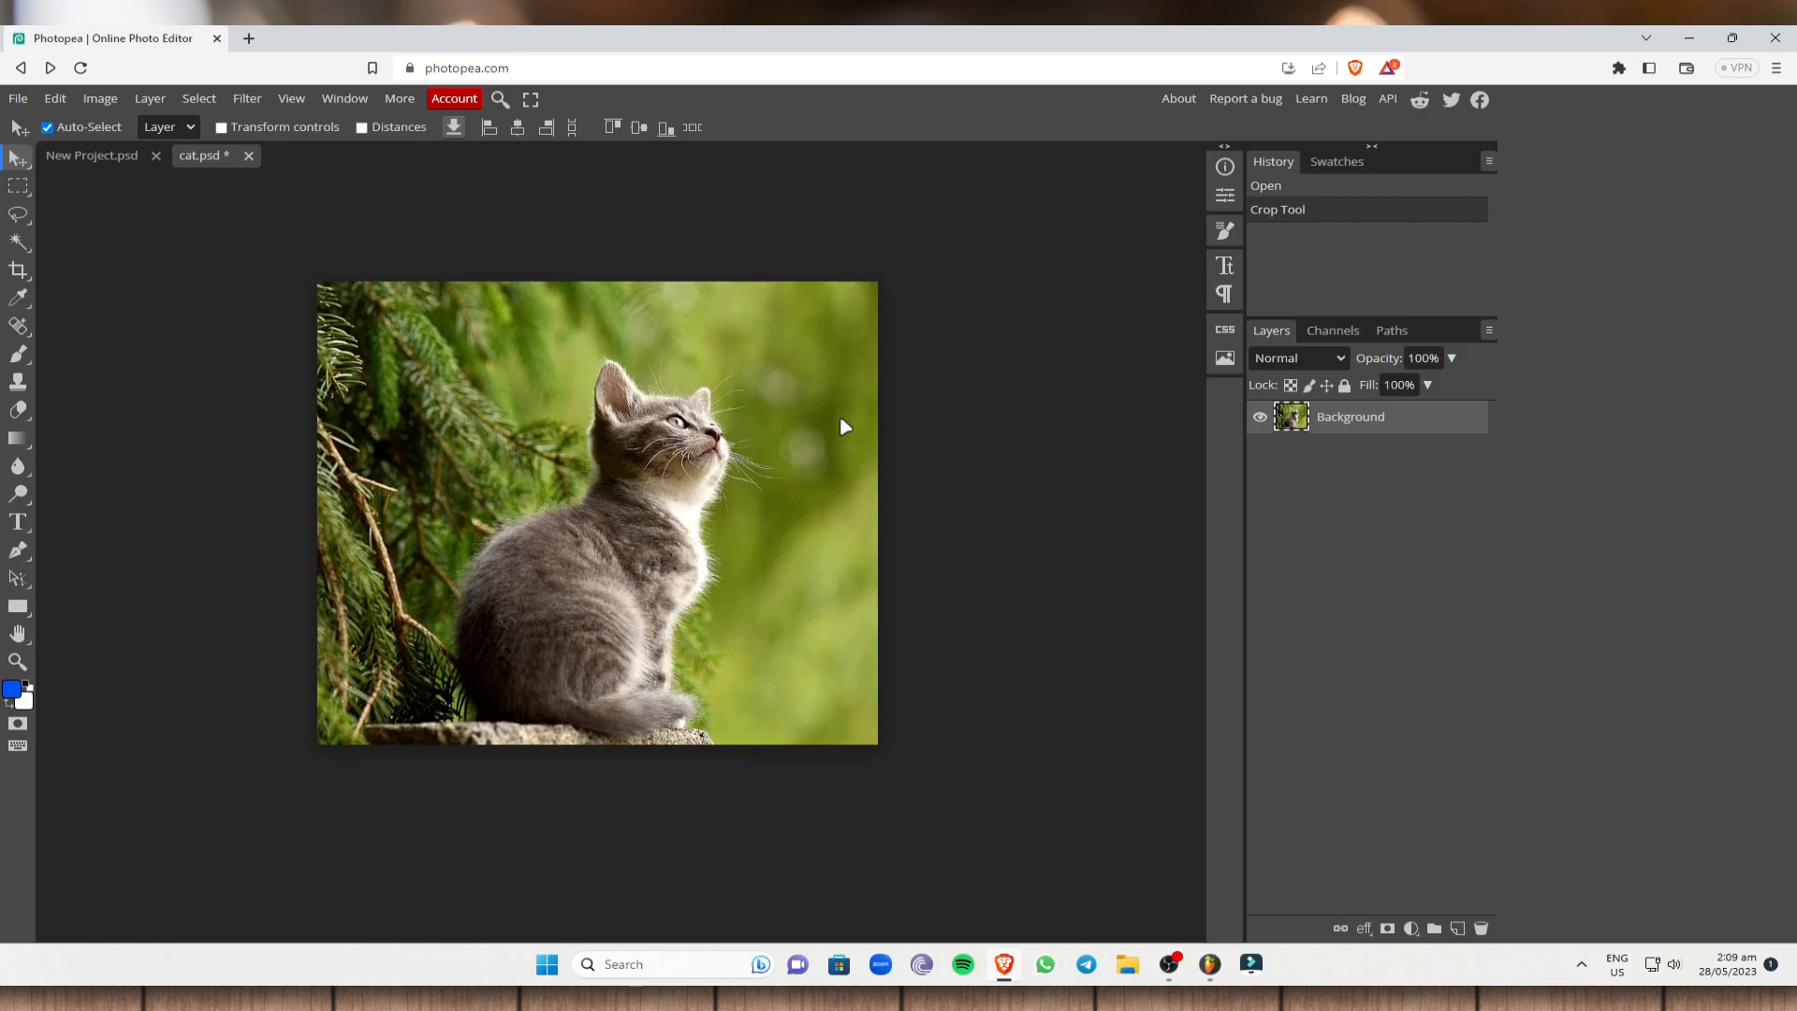
- Duplicate the kitten photo's Background layer into a new layer
{"action": "key", "text": "ctrl+j"}
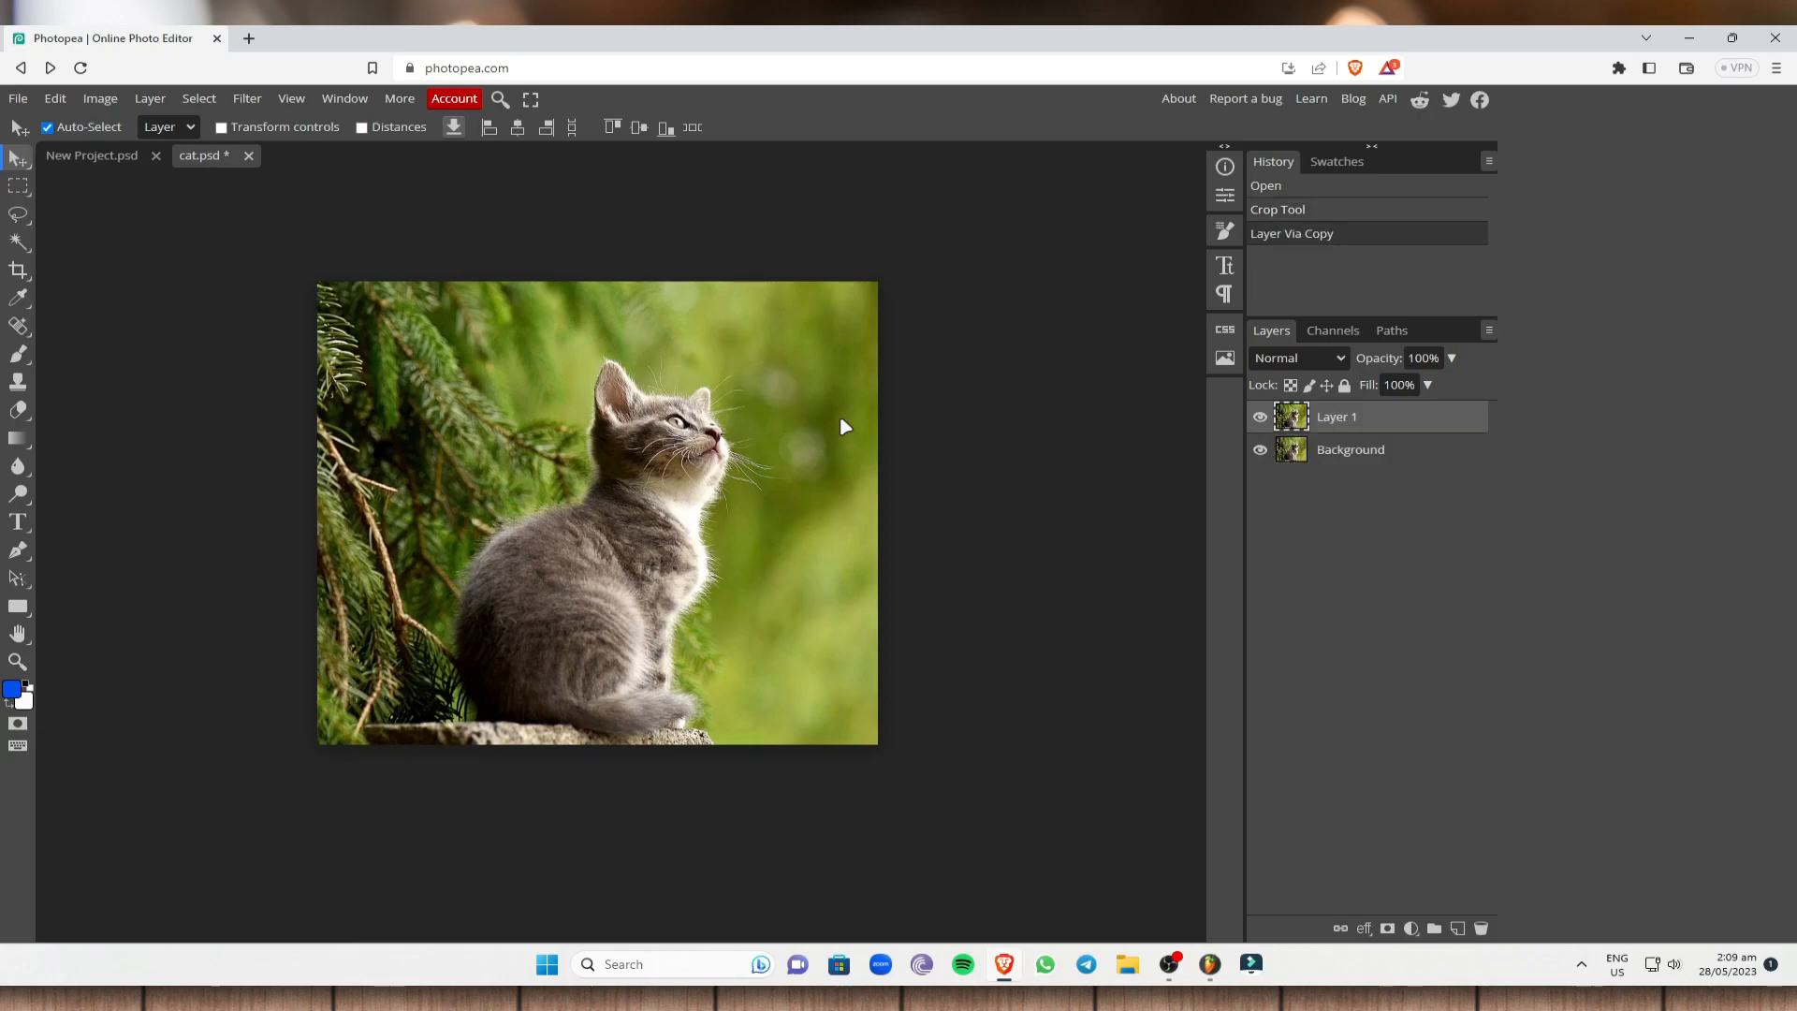
{"action": "double_click", "coordinate": [1348, 419]}
{"action": "left_click", "coordinate": [1443, 417]}
- Draw a wide black rectangle over the branches above and left of the kitten's head, and duplicate its shape layer
{"action": "left_click", "coordinate": [17, 605]}
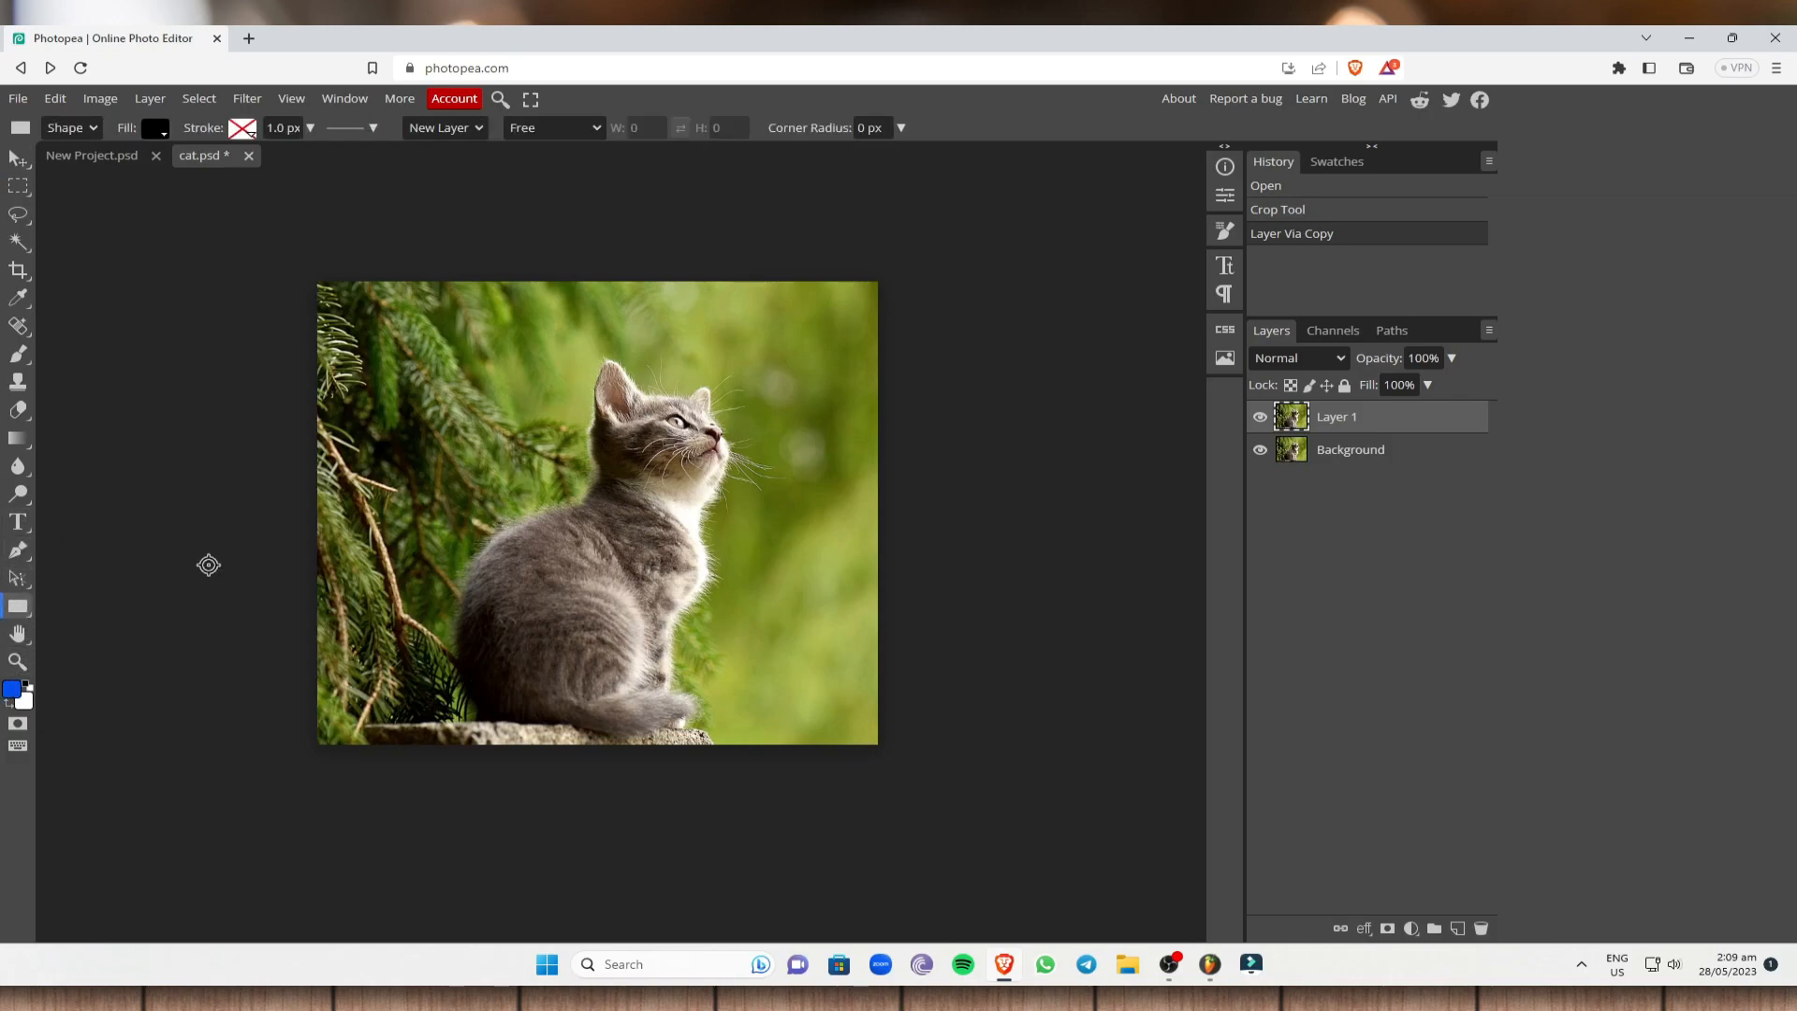
{"action": "left_click_drag", "start_coordinate": [379, 310], "coordinate": [556, 362]}
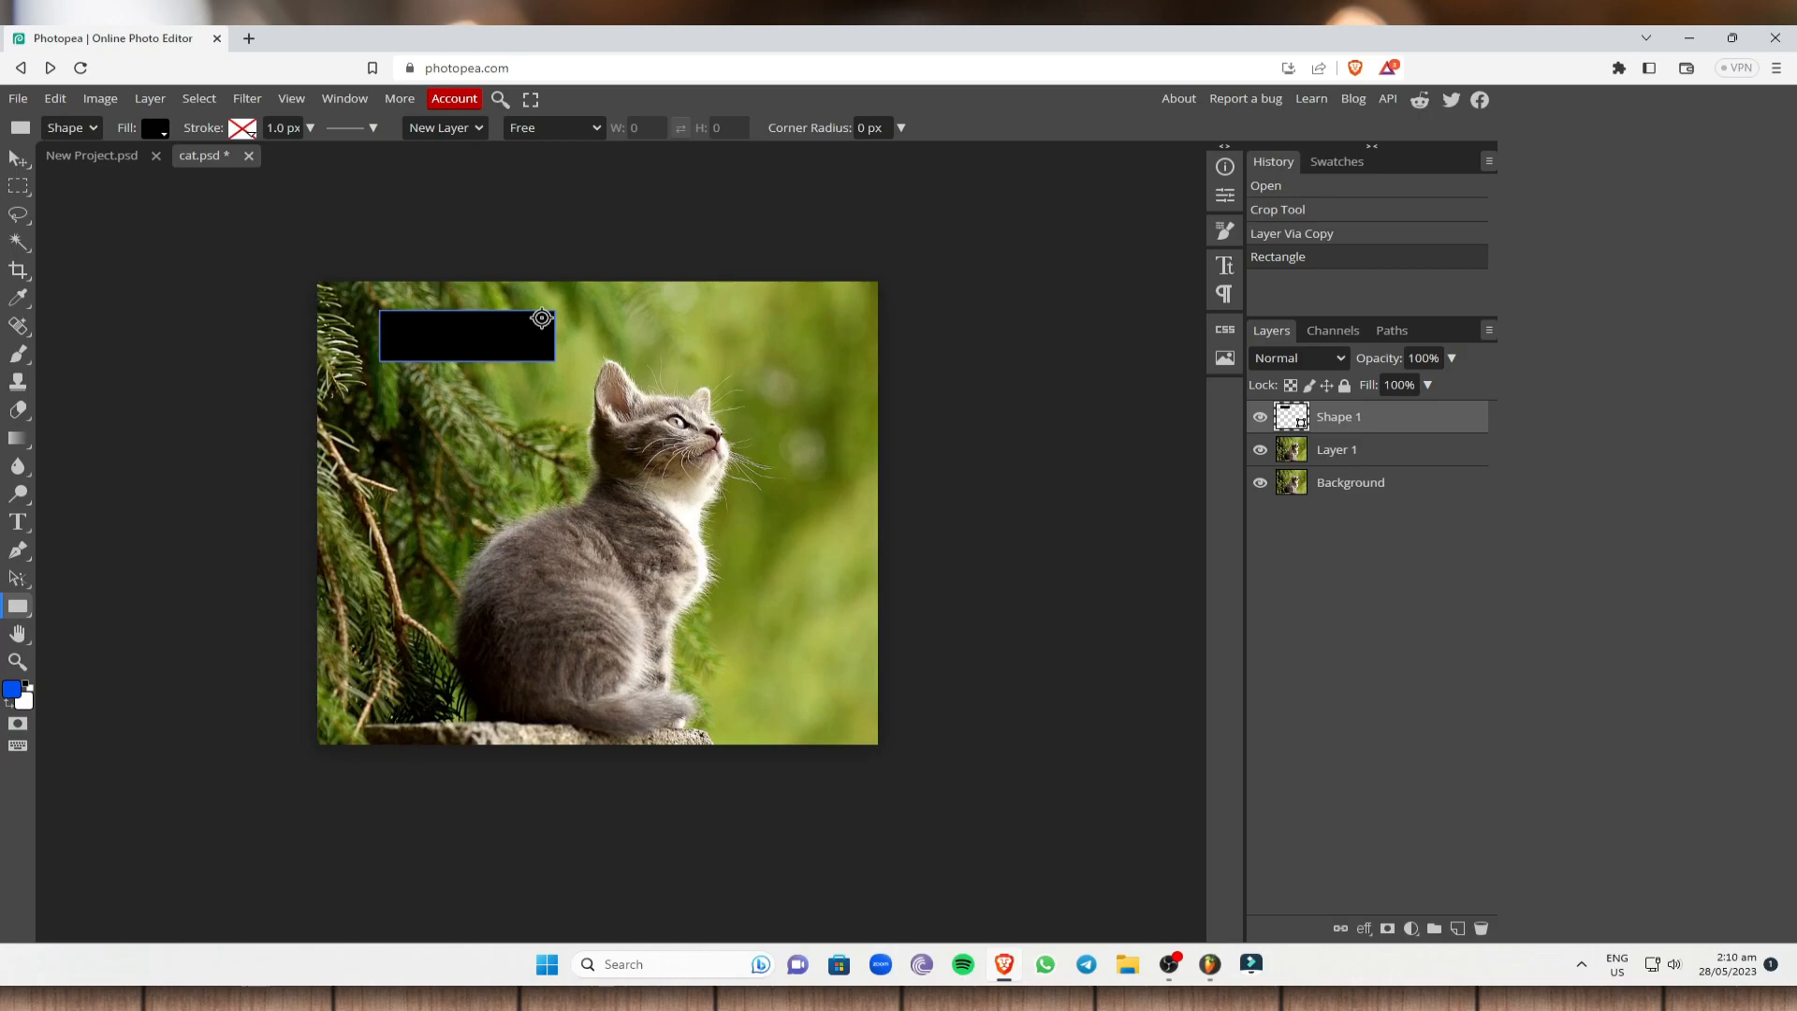
{"action": "key", "text": "ctrl+j"}
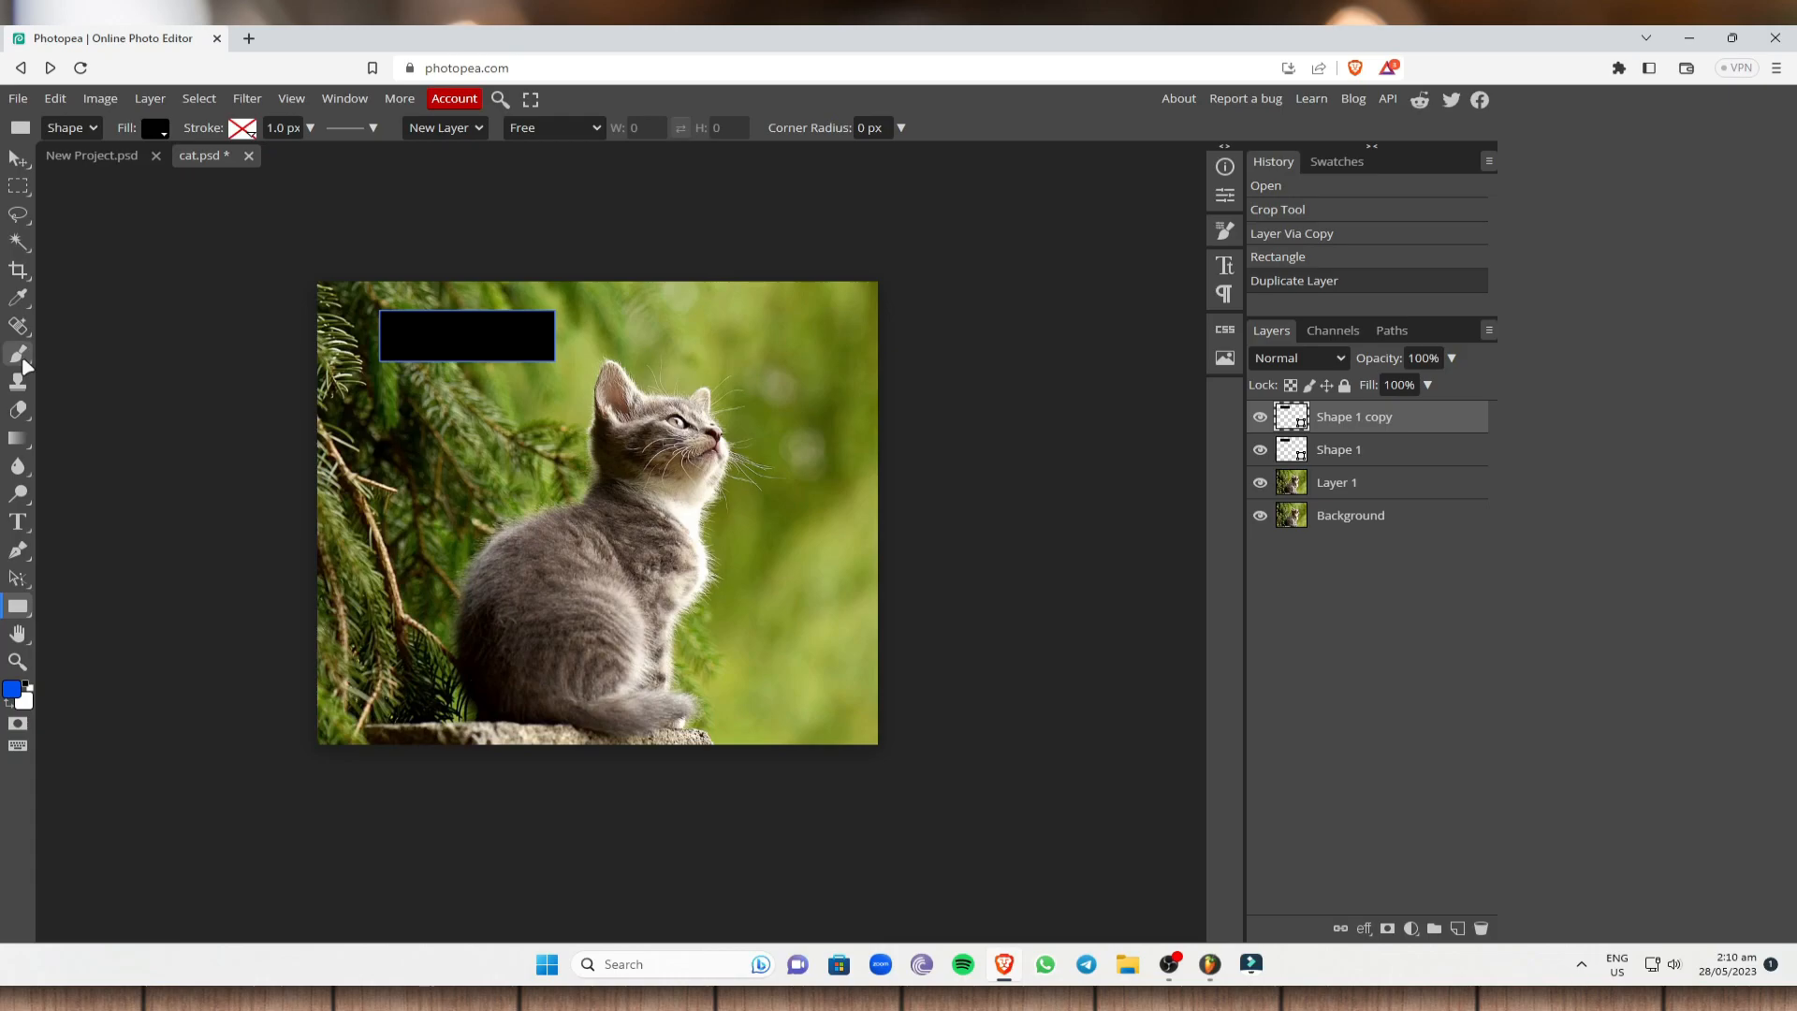
- Add the text "afa" on the black rectangle in black 24 px DejaVu Sans with Sharp anti-aliasing
{"action": "left_click", "coordinate": [17, 521]}
{"action": "left_click", "coordinate": [454, 332]}
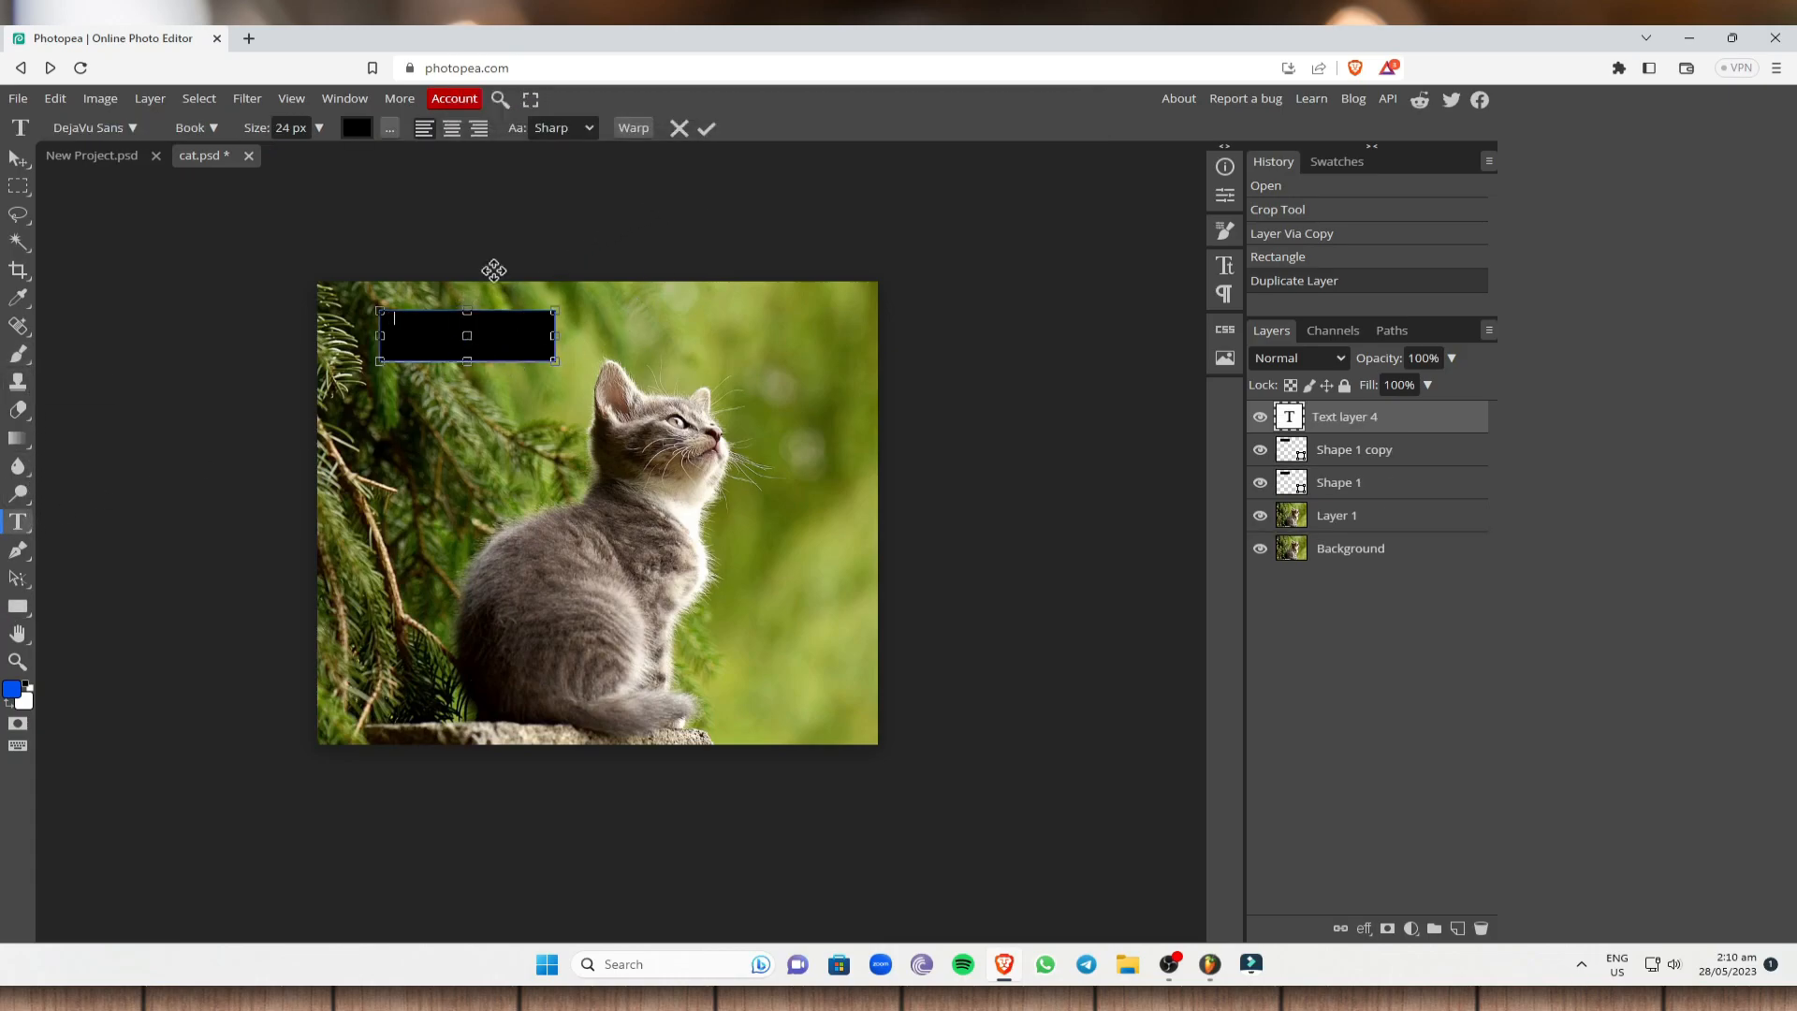
{"action": "left_click", "coordinate": [305, 127]}
{"action": "left_click", "coordinate": [564, 129]}
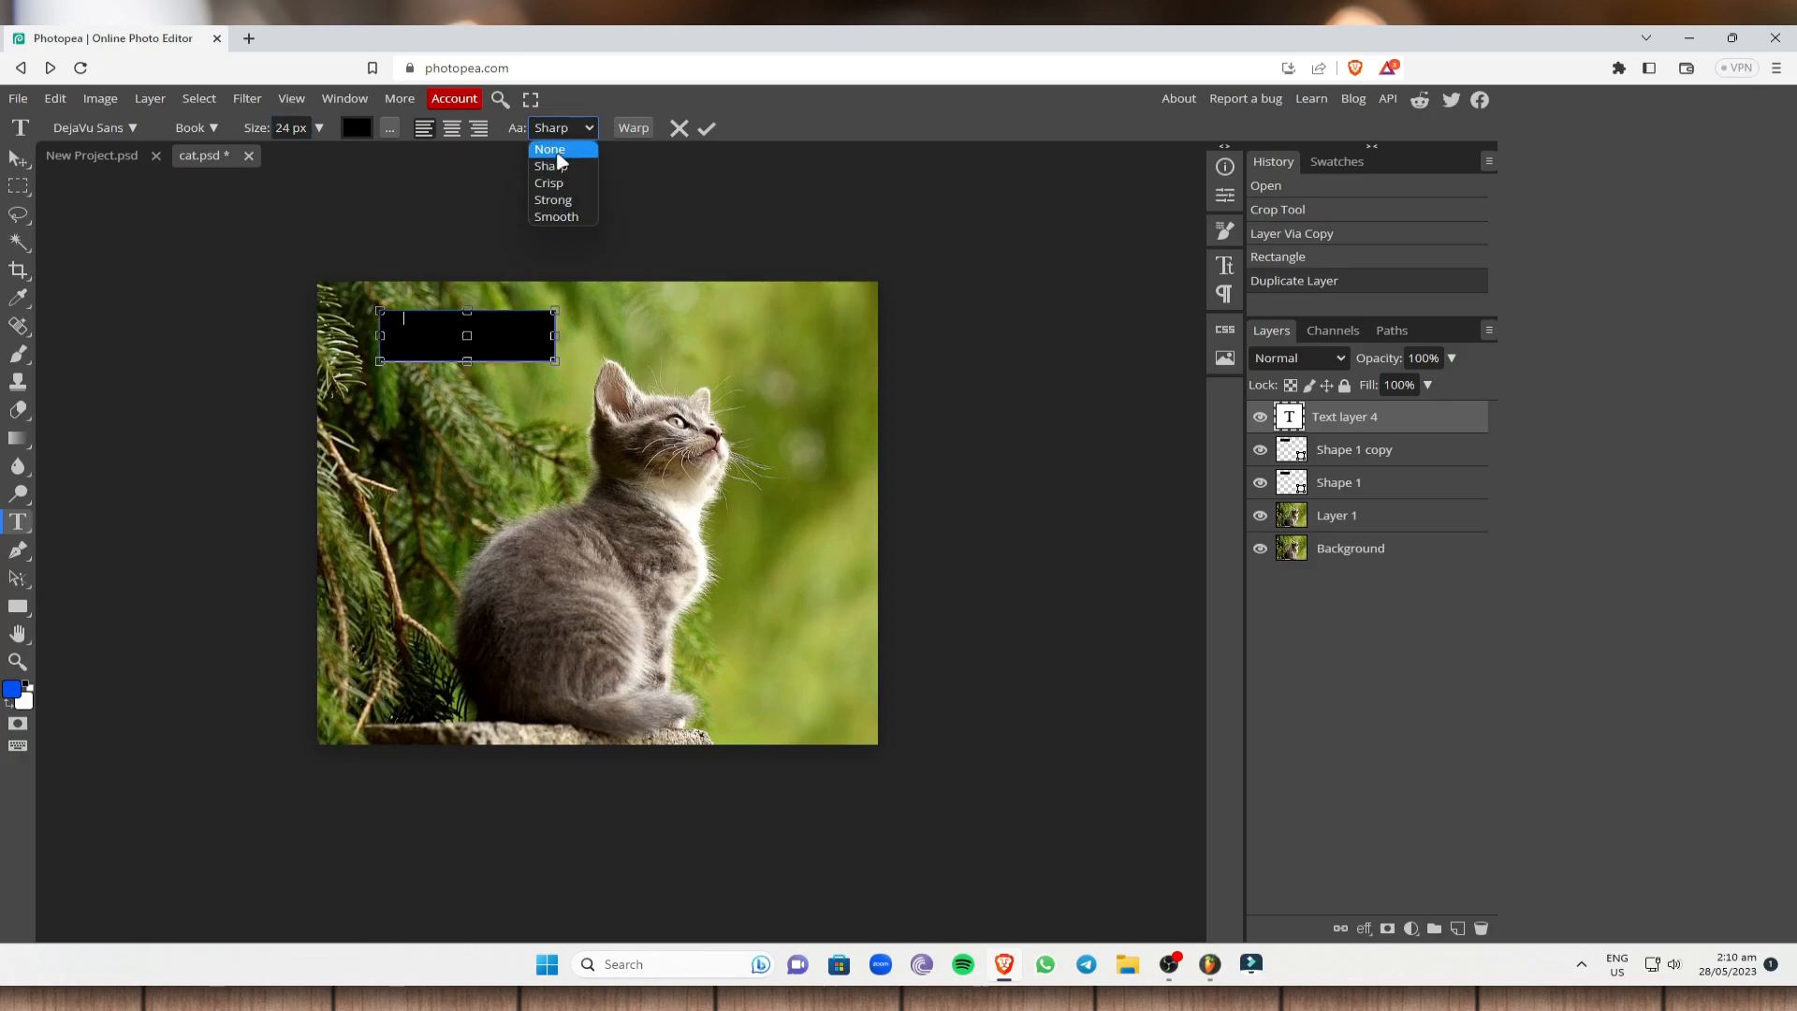
{"action": "left_click", "coordinate": [651, 176]}
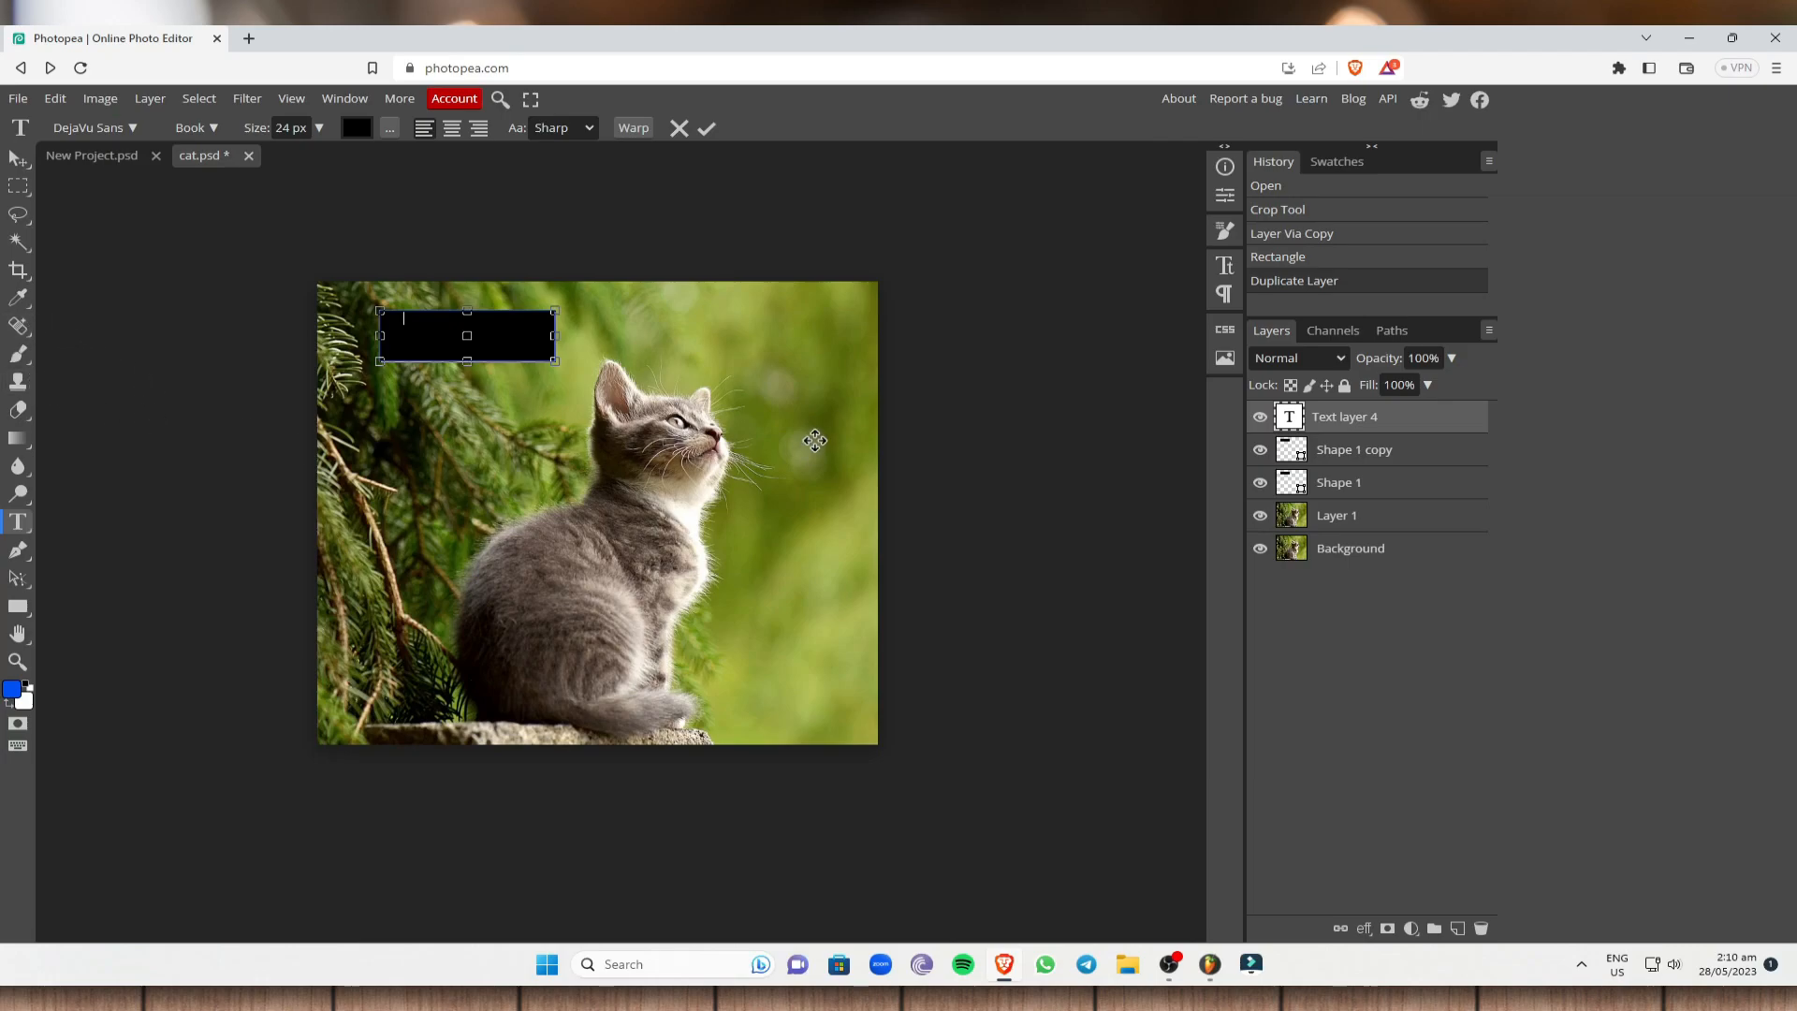
{"action": "key", "text": "ctrl+j"}
{"action": "left_click", "coordinate": [155, 35]}
{"action": "key", "text": "ctrl+j"}
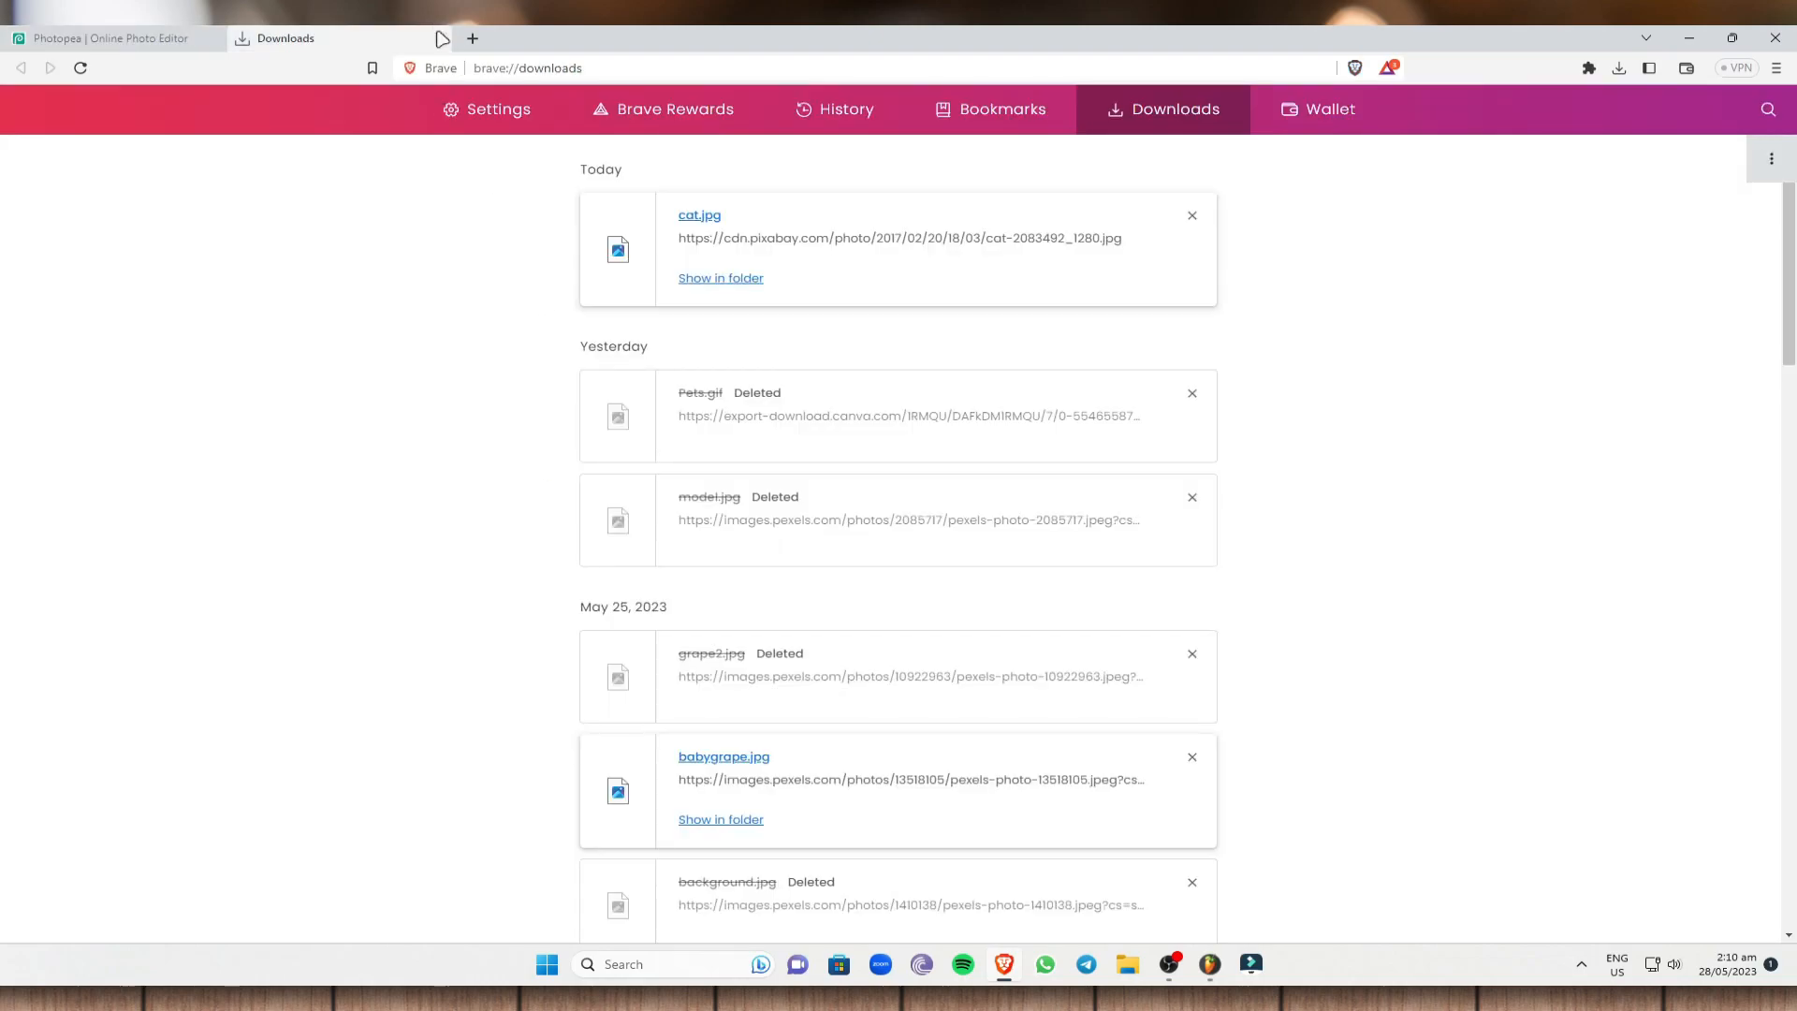
{"action": "key", "text": "ctrl+w"}
{"action": "key", "text": "ctrl+j"}
{"action": "key", "text": "ctrl+e"}
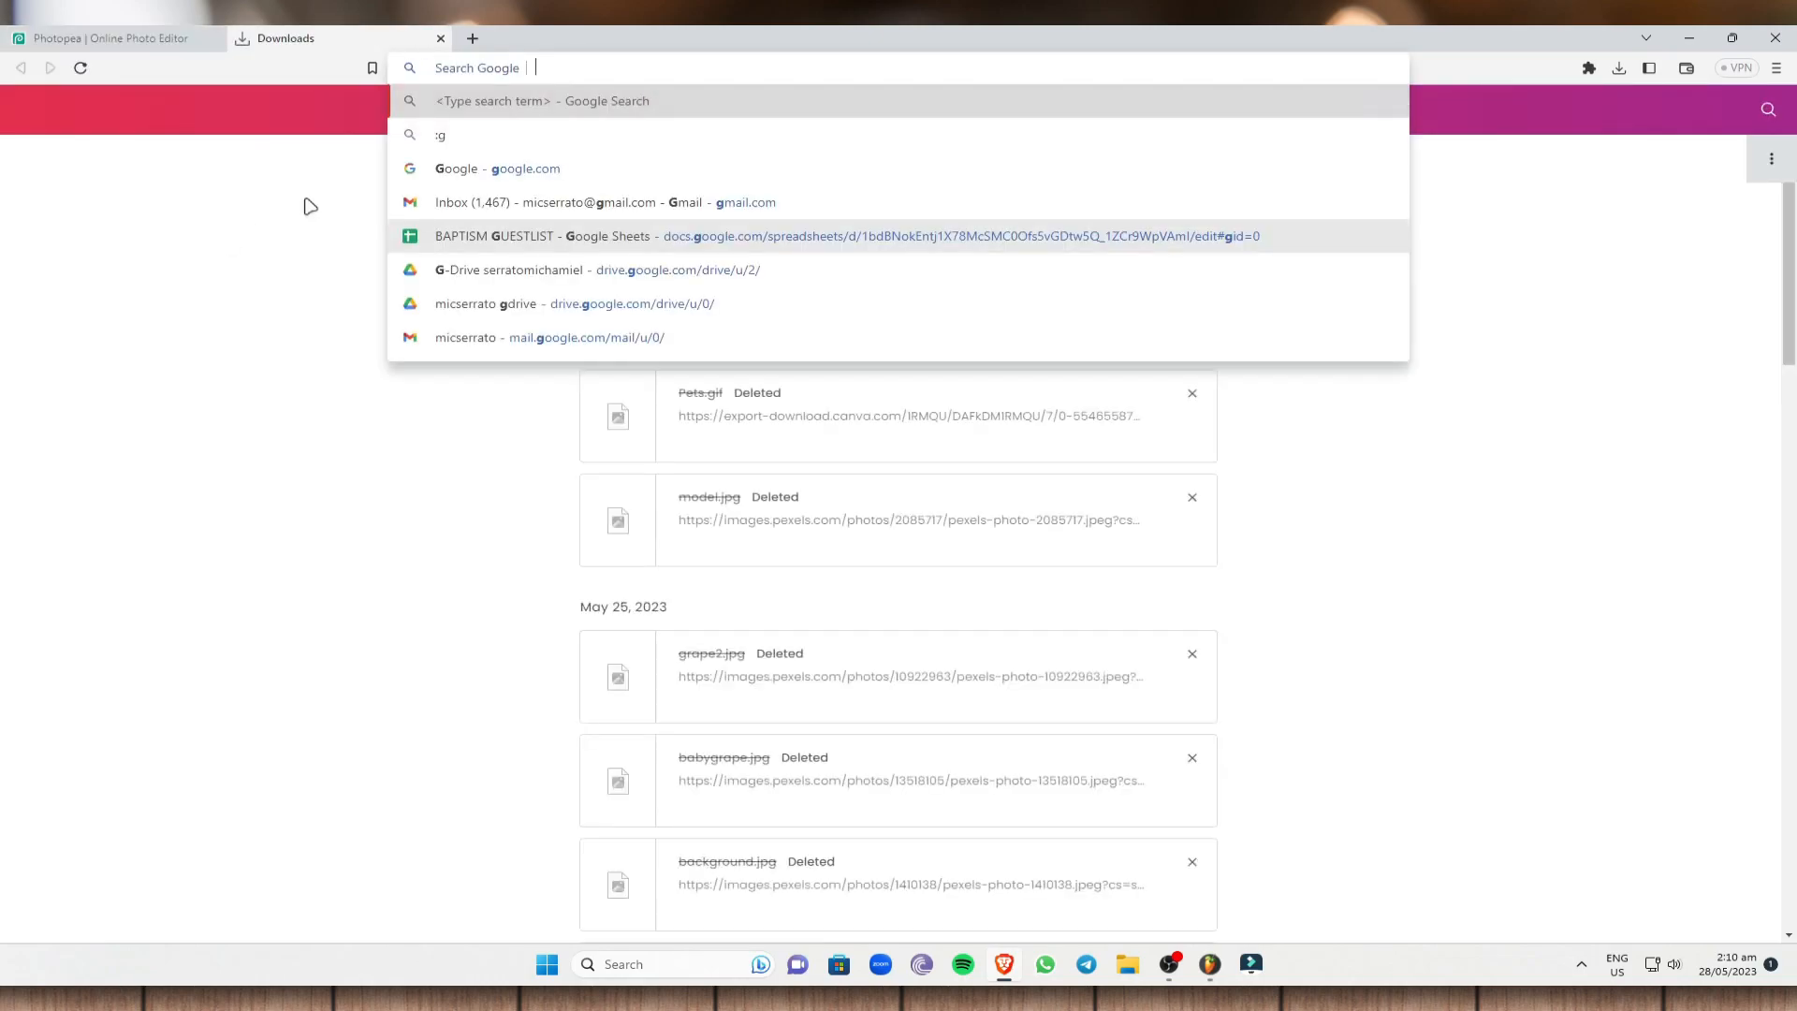
{"action": "left_click", "coordinate": [440, 38]}
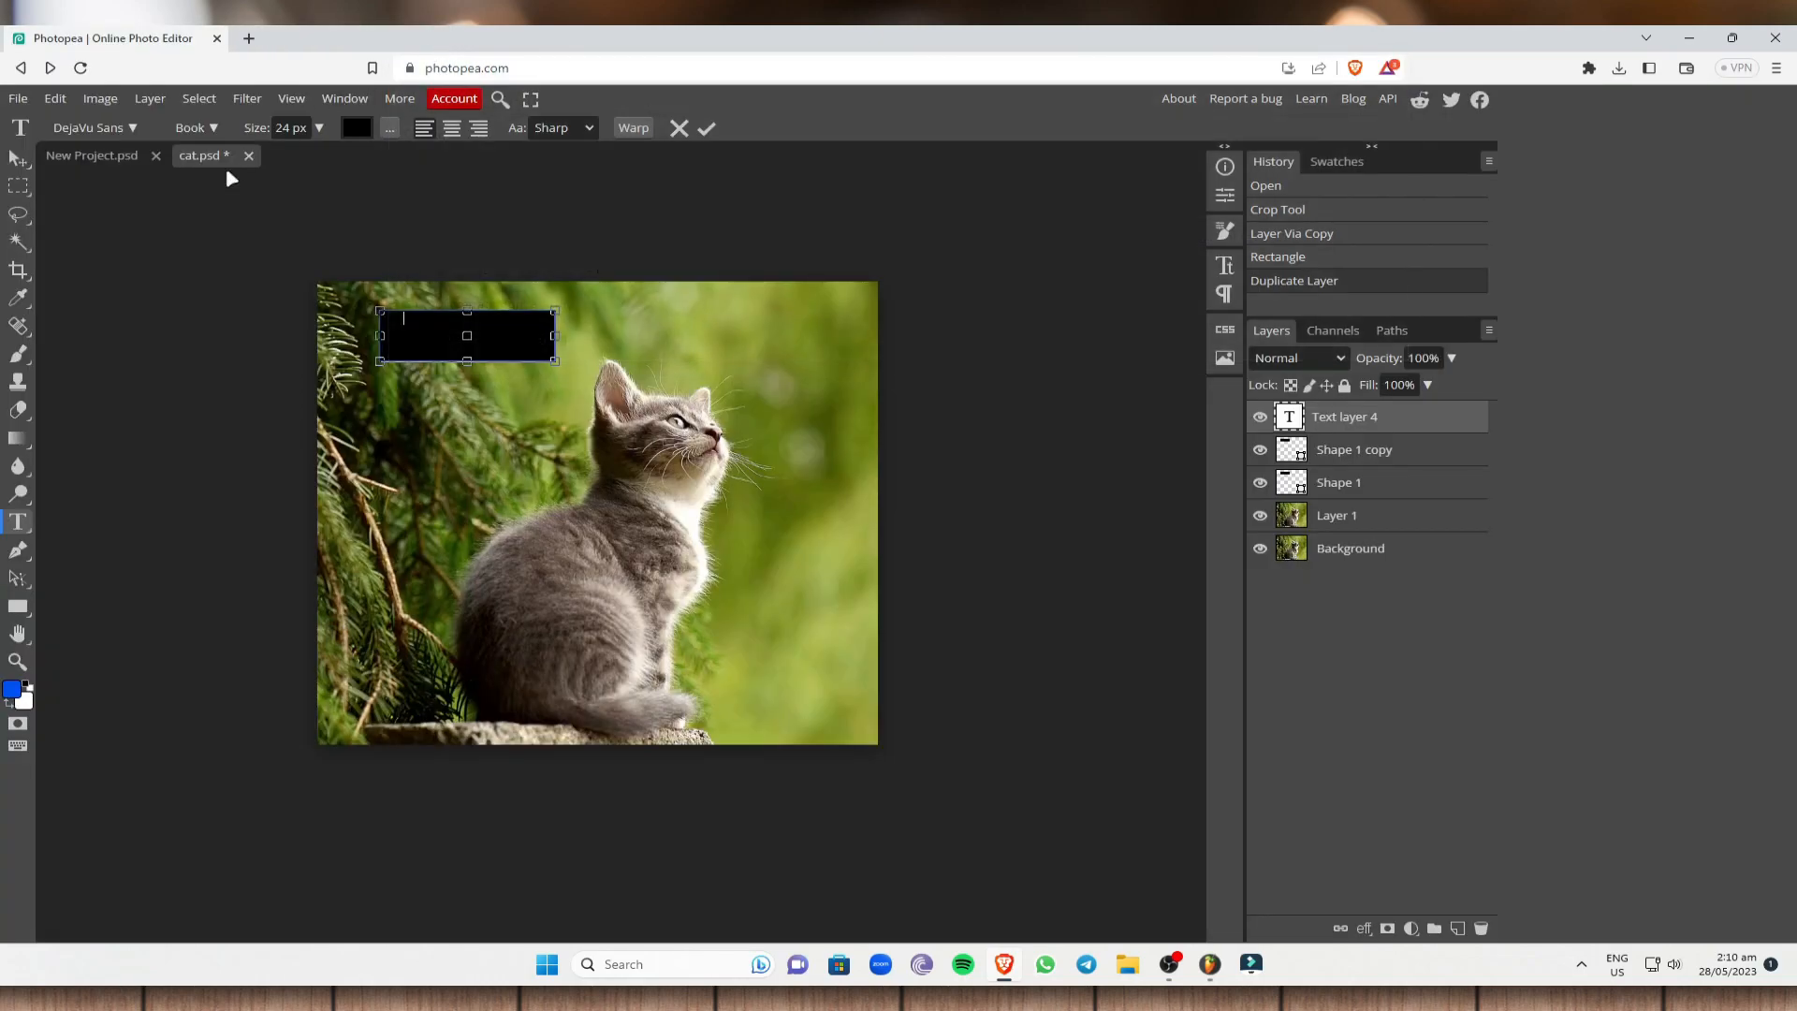
- Add a new empty layer and handwrite "My cat" on it in blue with the Brush tool, left of the kitten
{"action": "left_click", "coordinate": [1457, 929]}
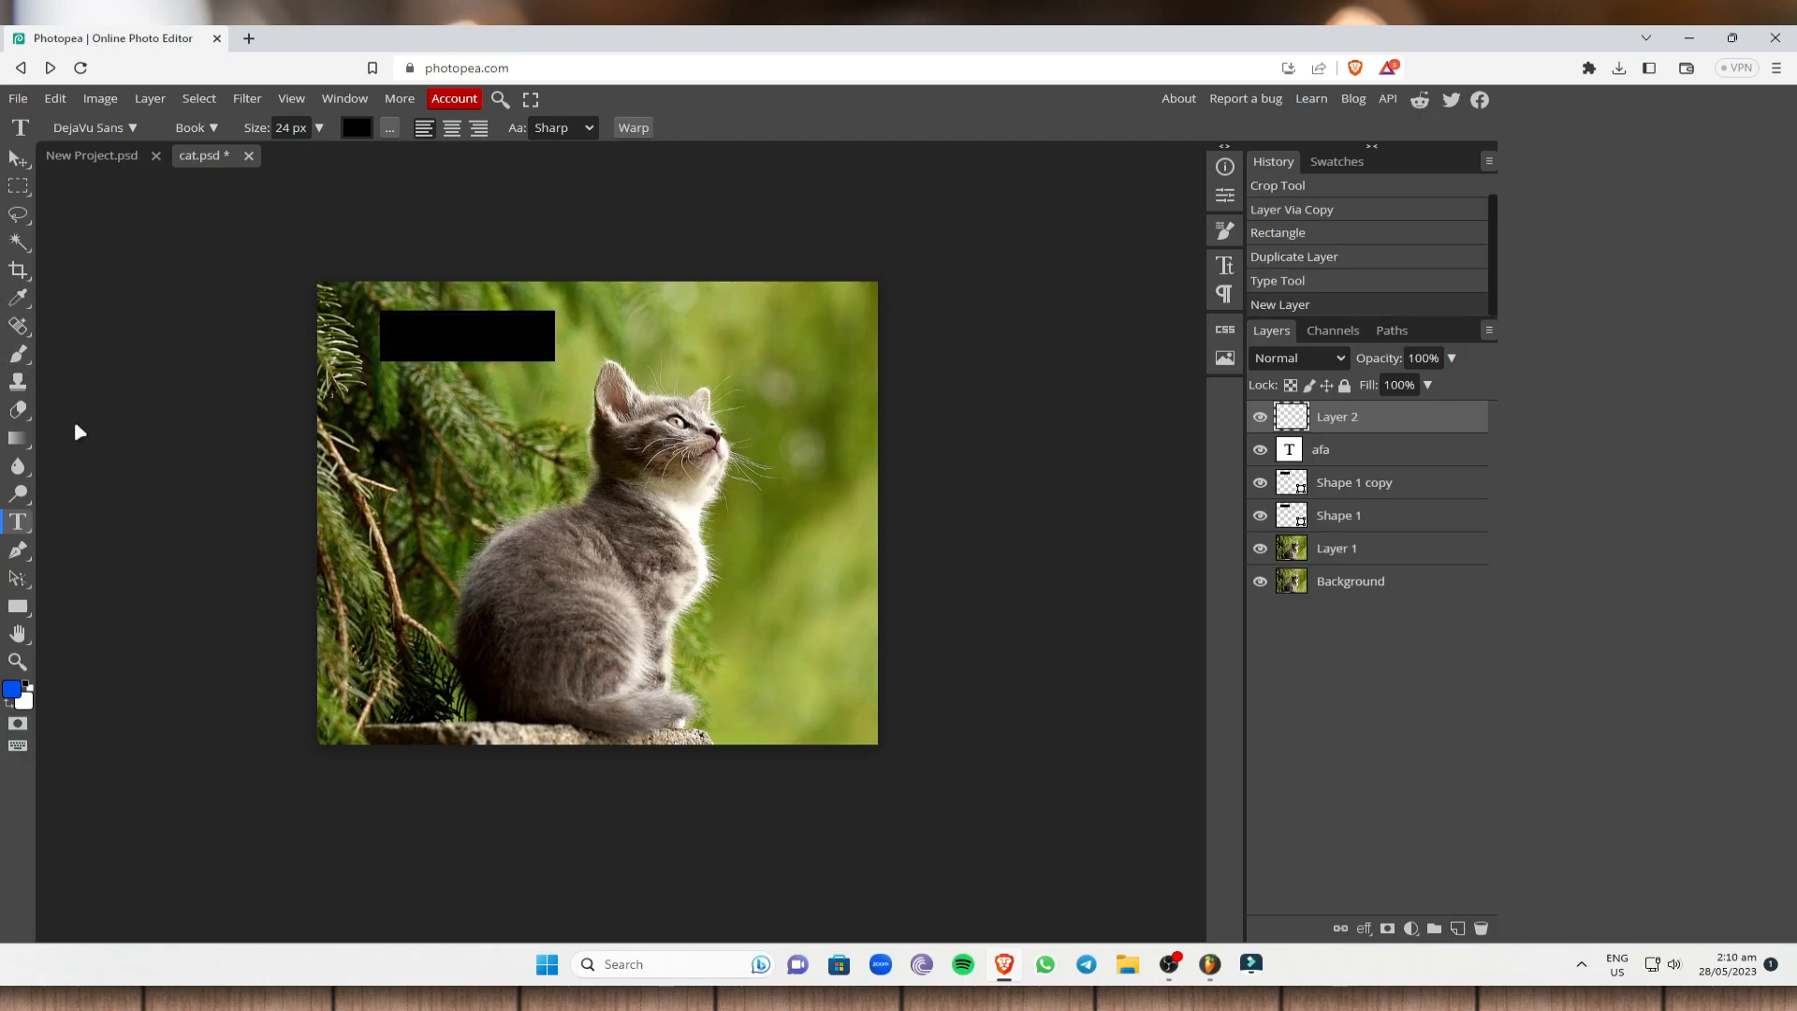
{"action": "left_click", "coordinate": [17, 358]}
{"action": "mouse_move", "coordinate": [372, 423]}
{"action": "left_mouse_down"}
{"action": "mouse_move", "coordinate": [376, 393]}
{"action": "mouse_move", "coordinate": [433, 433]}
{"action": "mouse_move", "coordinate": [377, 490]}
{"action": "mouse_move", "coordinate": [479, 485]}
{"action": "mouse_move", "coordinate": [486, 458]}
{"action": "left_mouse_up"}
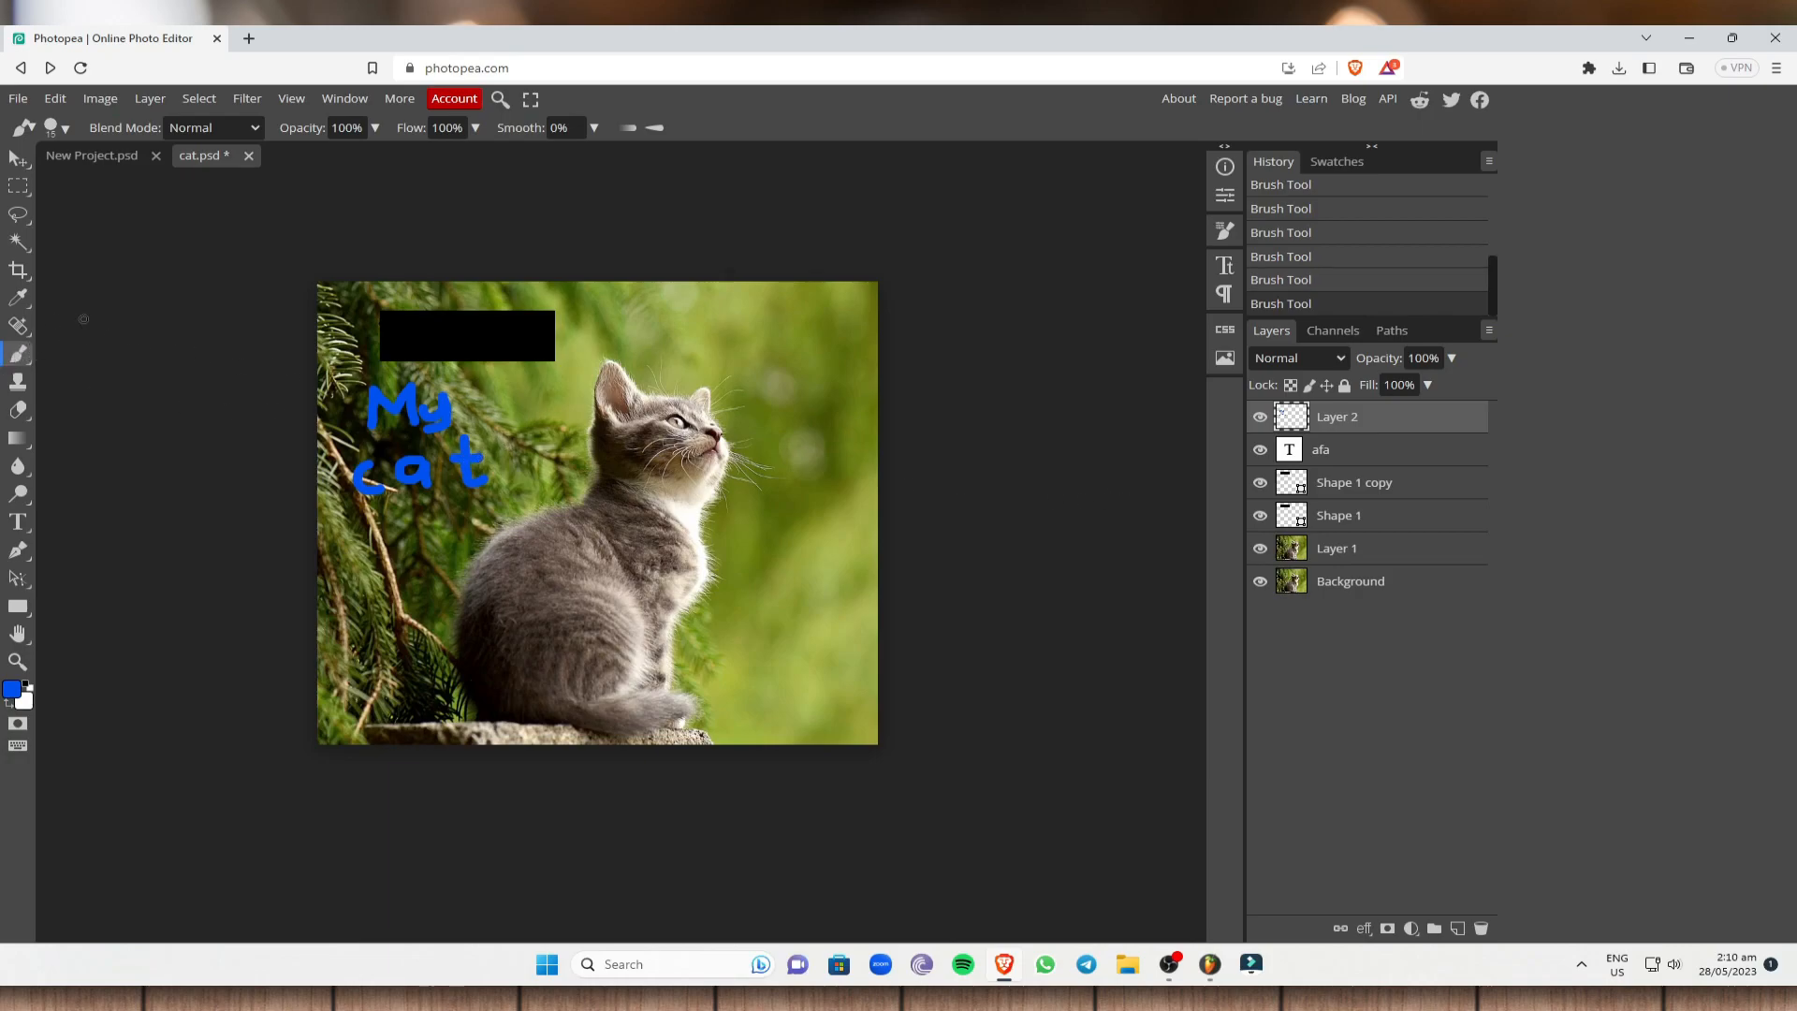
- Paint over the handwritten word "cat" with the Spot Healing Brush, and erase all the blue lettering with the Eraser tool
{"action": "left_click", "coordinate": [18, 324]}
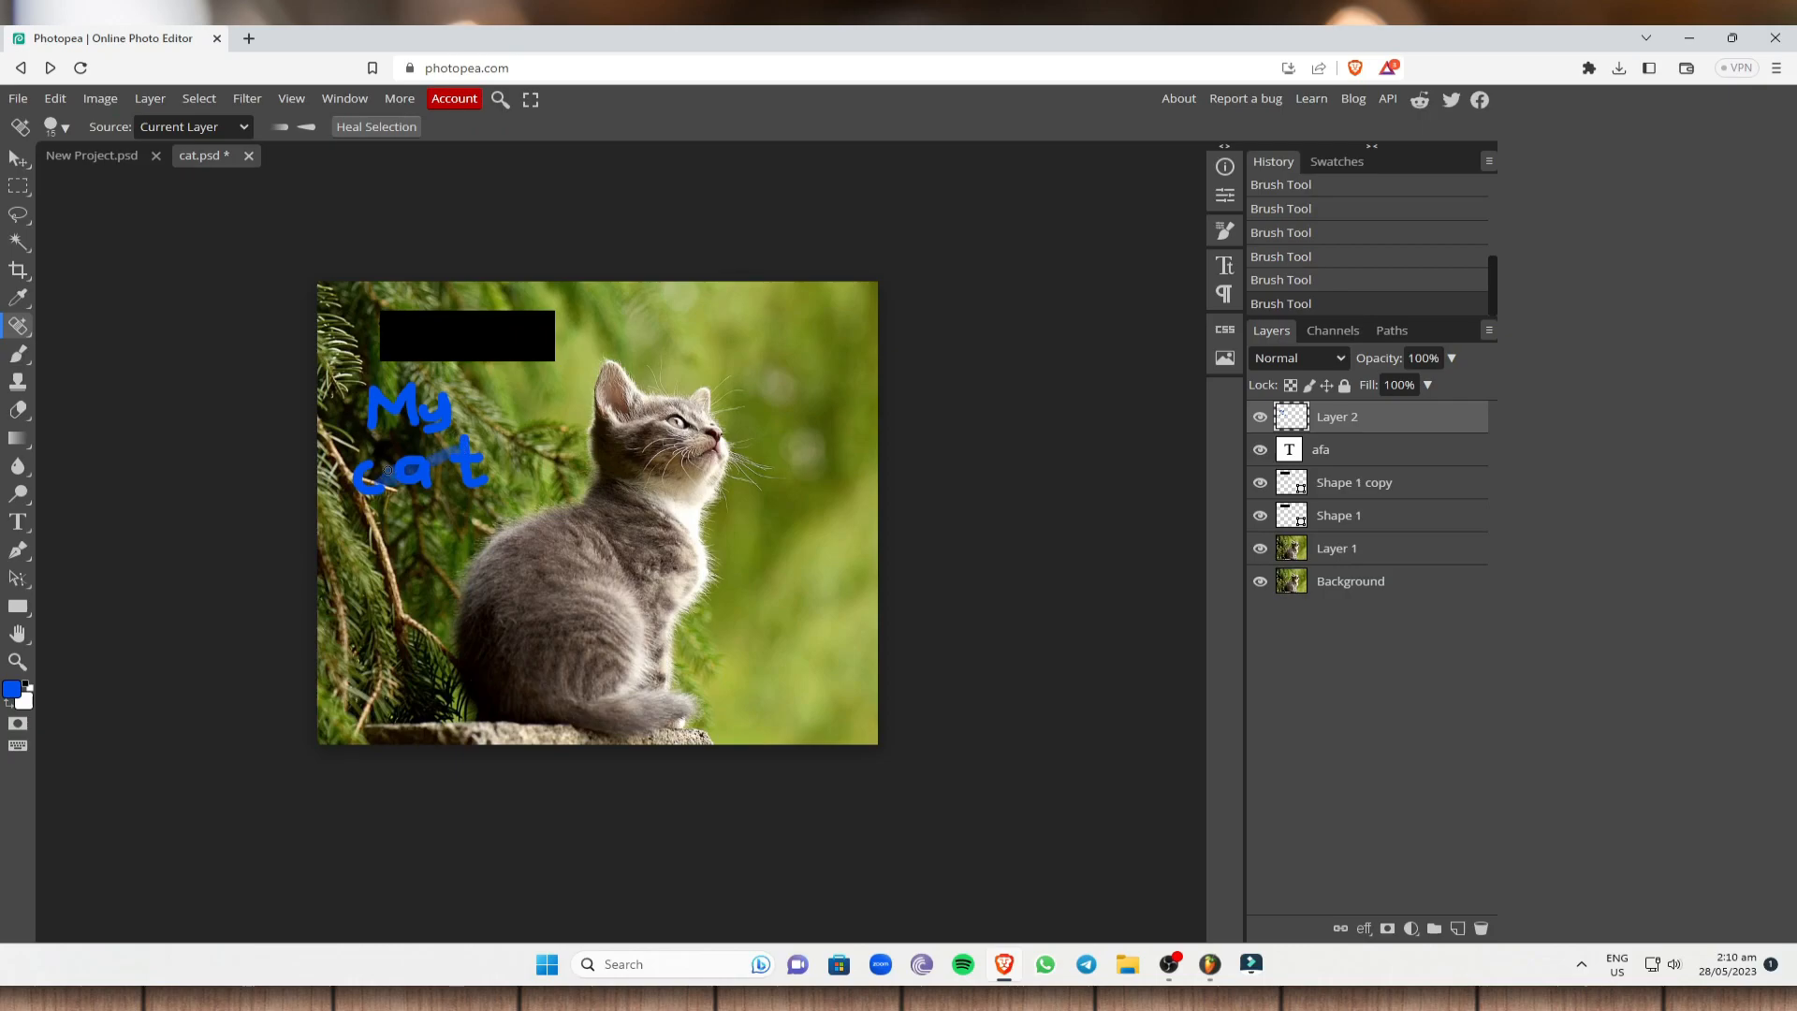
{"action": "left_click_drag", "start_coordinate": [388, 470], "coordinate": [488, 459]}
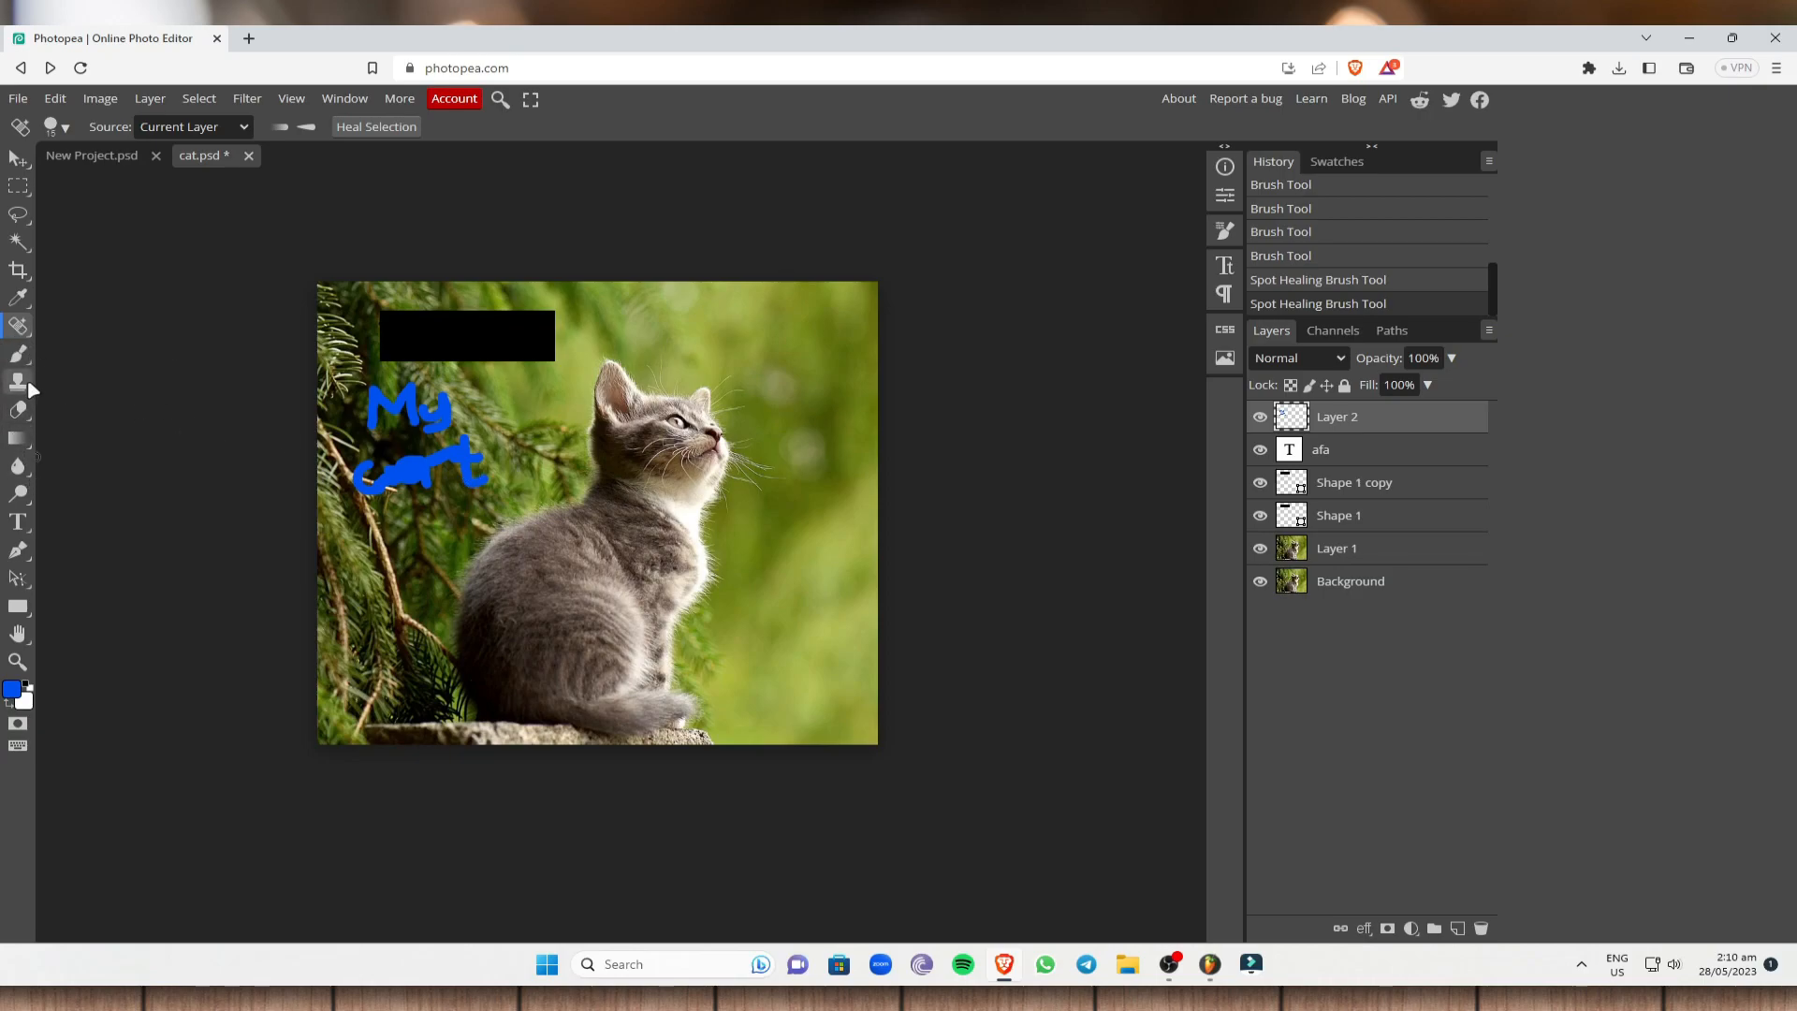
{"action": "left_click", "coordinate": [17, 411]}
{"action": "mouse_move", "coordinate": [468, 473]}
{"action": "left_mouse_down"}
{"action": "mouse_move", "coordinate": [430, 459]}
{"action": "mouse_move", "coordinate": [322, 497]}
{"action": "mouse_move", "coordinate": [382, 380]}
{"action": "mouse_move", "coordinate": [359, 415]}
{"action": "mouse_move", "coordinate": [397, 406]}
{"action": "mouse_move", "coordinate": [399, 386]}
{"action": "mouse_move", "coordinate": [394, 412]}
{"action": "mouse_move", "coordinate": [418, 401]}
{"action": "mouse_move", "coordinate": [442, 420]}
{"action": "mouse_move", "coordinate": [441, 402]}
{"action": "mouse_move", "coordinate": [437, 431]}
{"action": "mouse_move", "coordinate": [420, 437]}
{"action": "mouse_move", "coordinate": [439, 411]}
{"action": "mouse_move", "coordinate": [333, 494]}
{"action": "mouse_move", "coordinate": [374, 456]}
{"action": "mouse_move", "coordinate": [371, 489]}
{"action": "mouse_move", "coordinate": [421, 466]}
{"action": "mouse_move", "coordinate": [376, 495]}
{"action": "mouse_move", "coordinate": [356, 488]}
{"action": "mouse_move", "coordinate": [450, 473]}
{"action": "mouse_move", "coordinate": [428, 460]}
{"action": "mouse_move", "coordinate": [484, 443]}
{"action": "mouse_move", "coordinate": [463, 481]}
{"action": "mouse_move", "coordinate": [488, 477]}
{"action": "mouse_move", "coordinate": [447, 425]}
{"action": "left_mouse_up"}
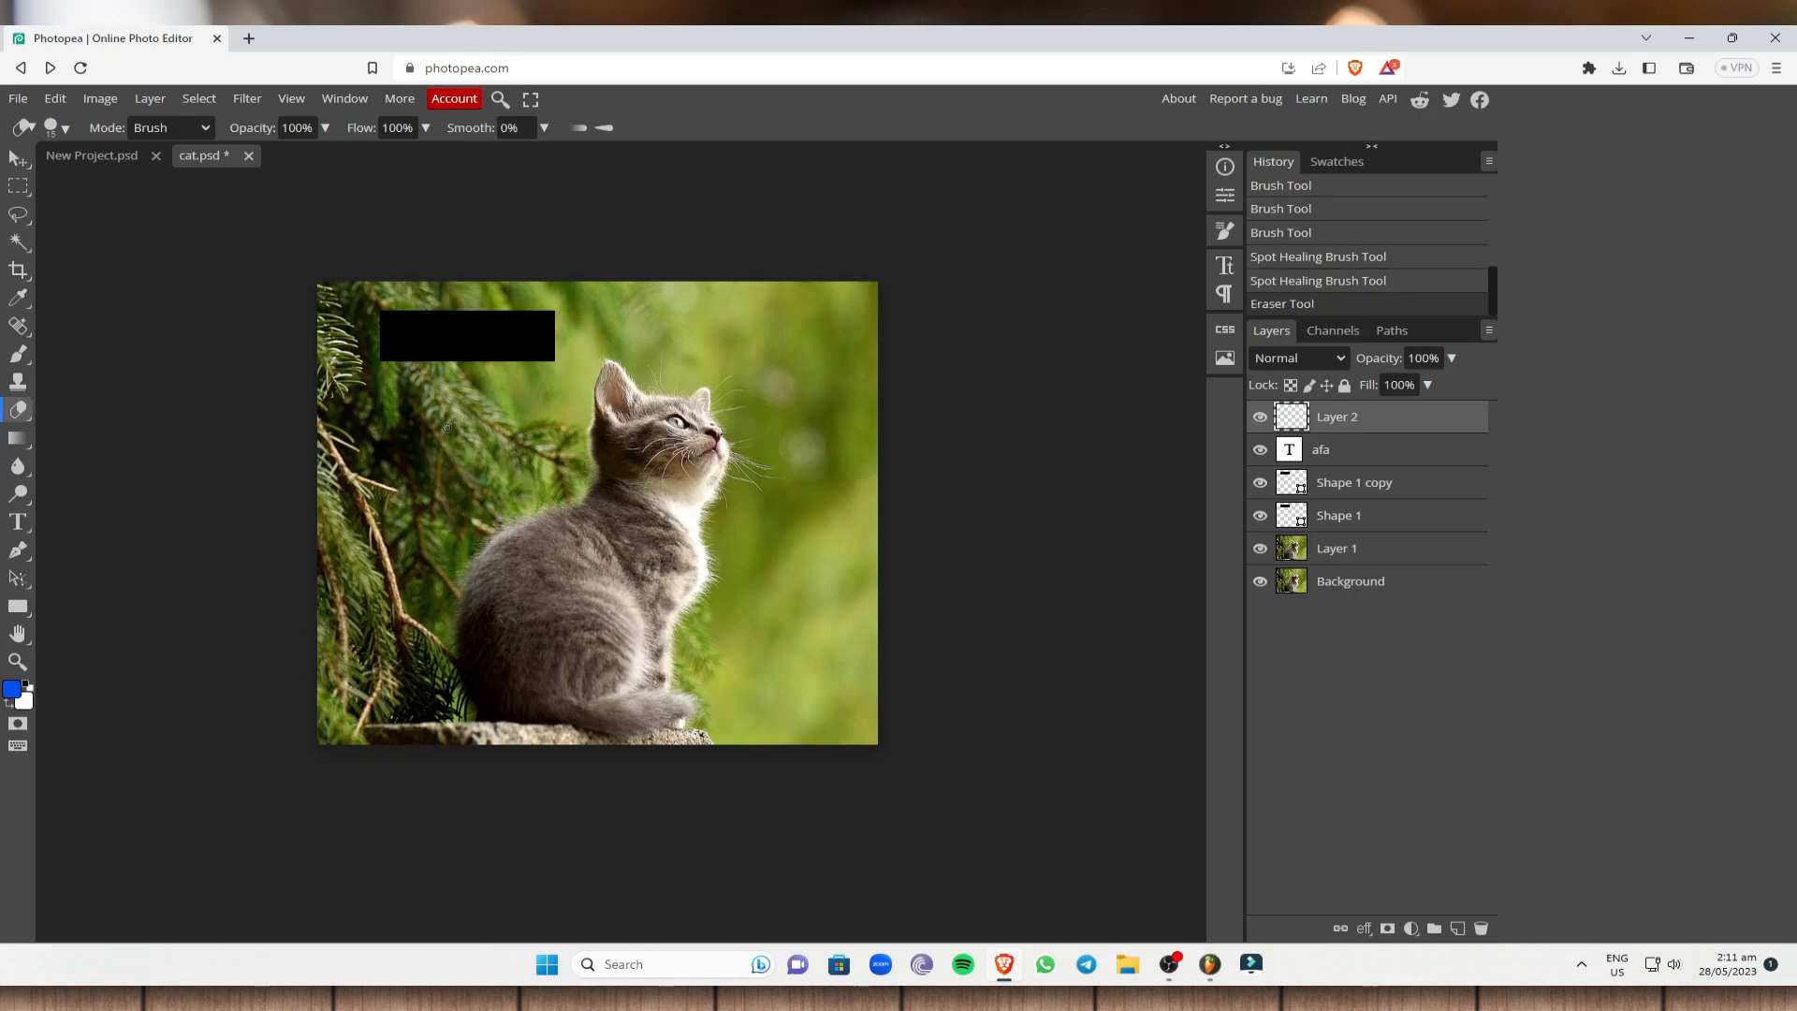